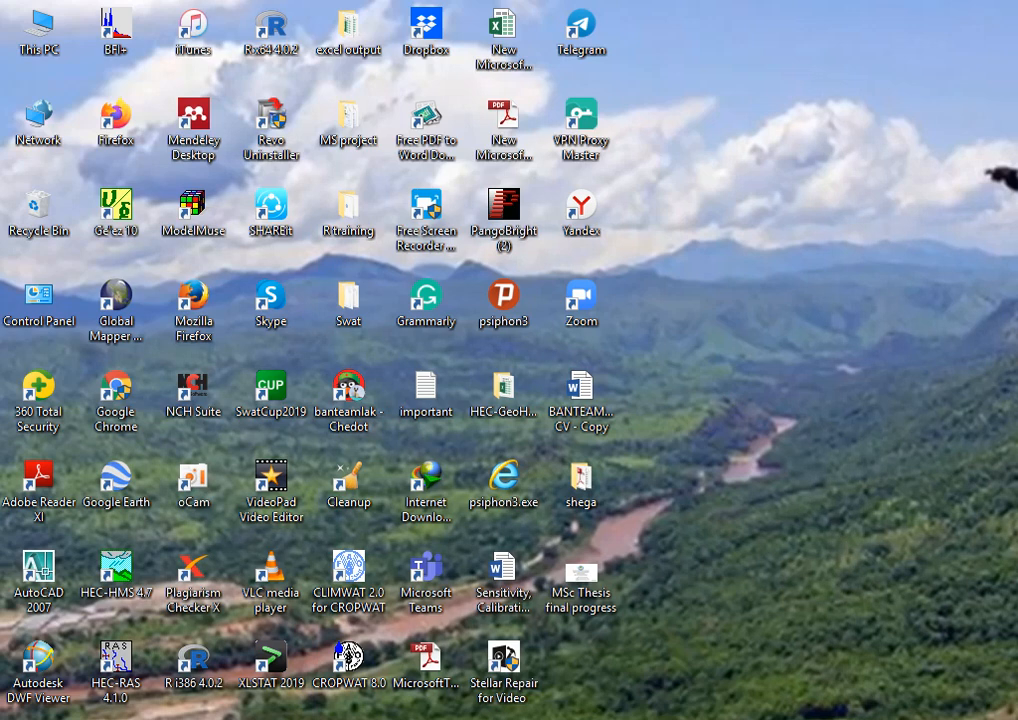
mouse_move(412, 719)
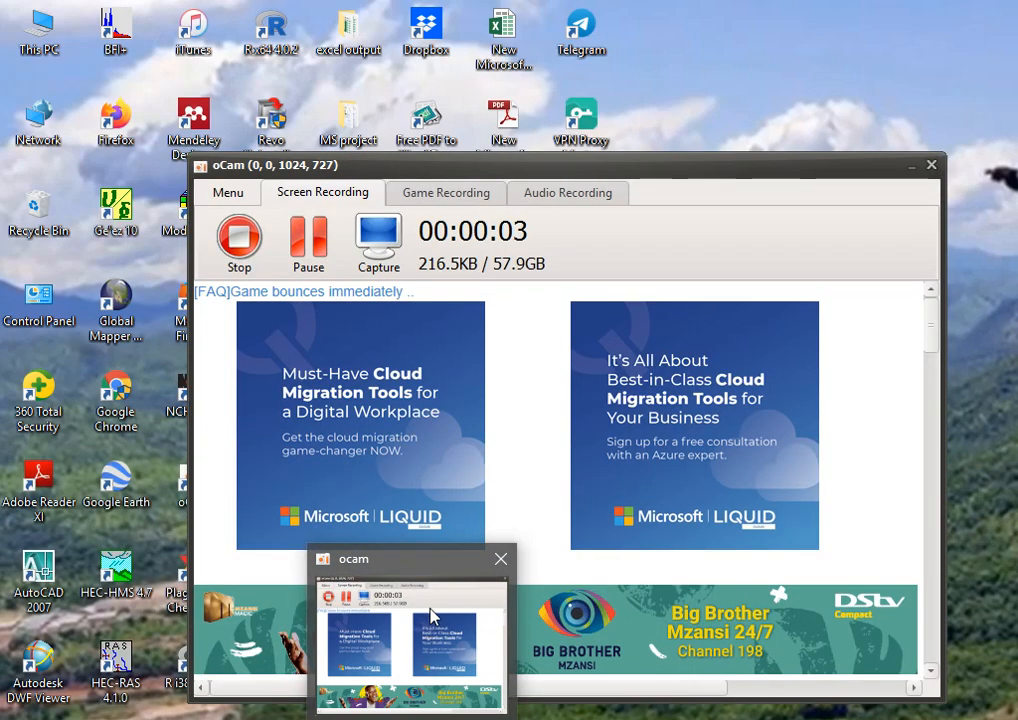
left_click(430, 612)
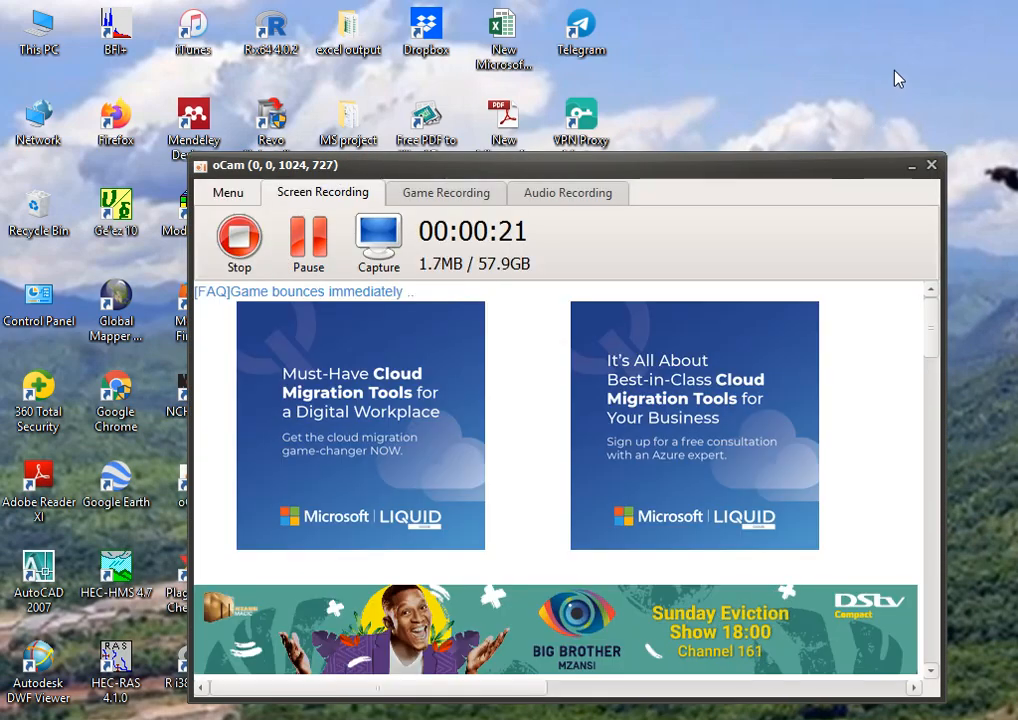
left_click(912, 167)
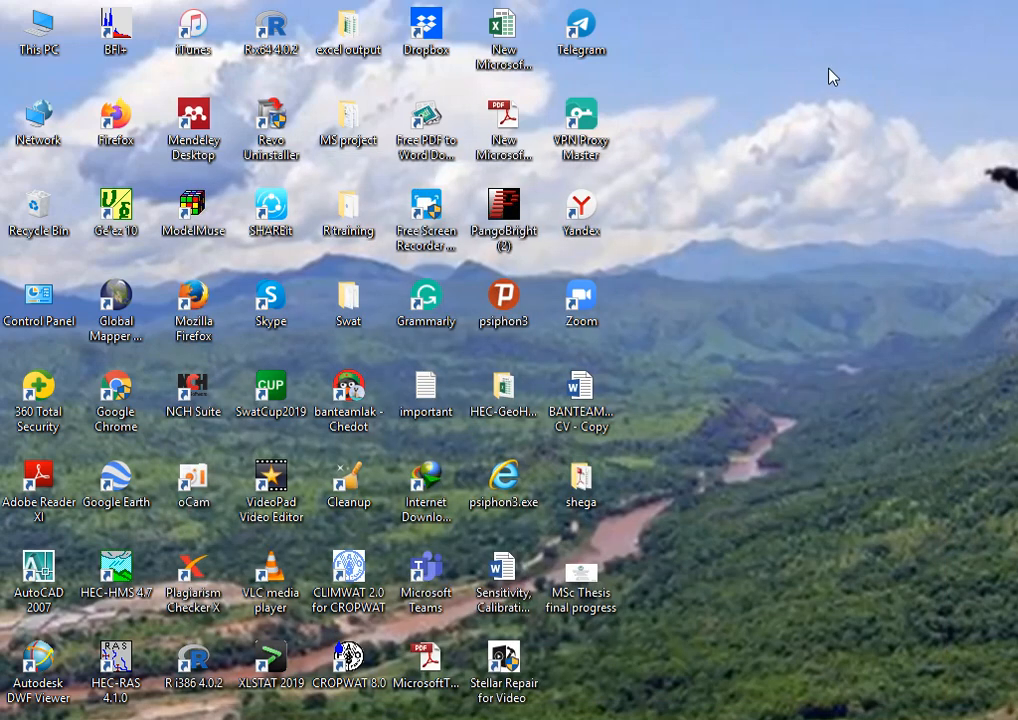
right_click(832, 78)
left_click(845, 160)
Switch to ArcMap and add the GA_Soil_Dissolve.shp shapefile from the SOIL folder inside Data.
mouse_move(315, 719)
left_click(336, 675)
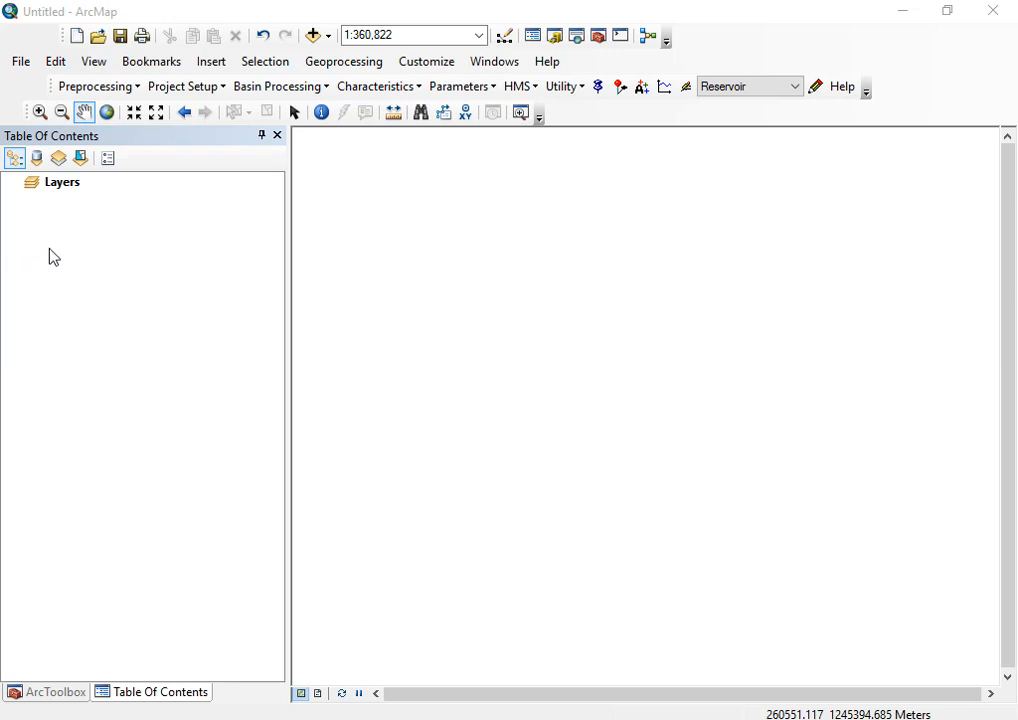
left_click(315, 42)
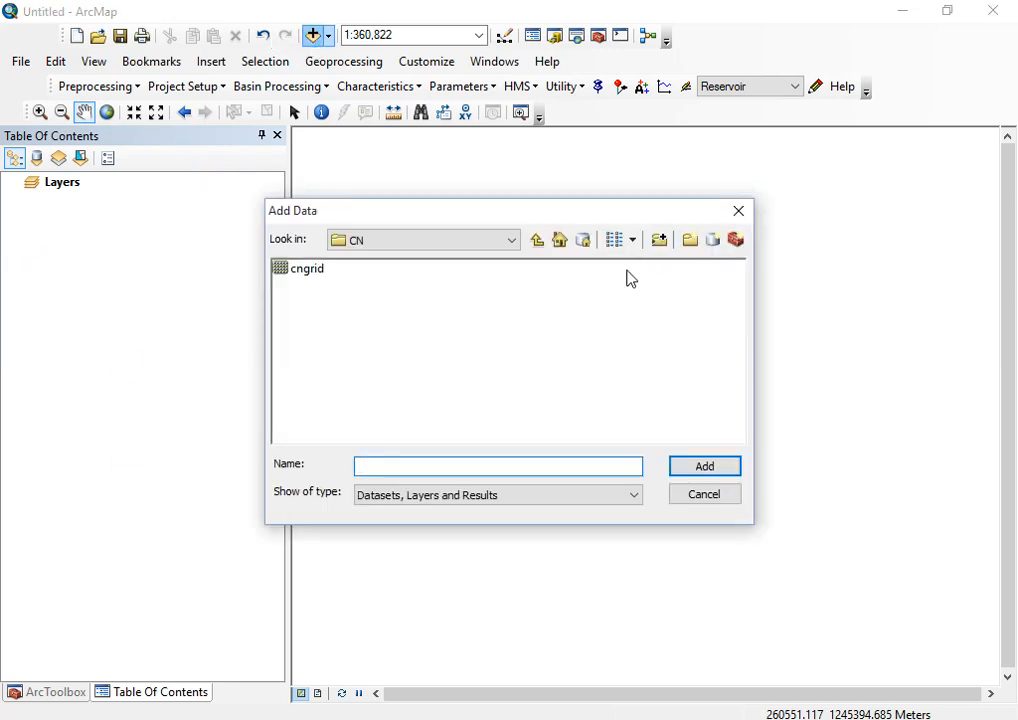
left_click(537, 241)
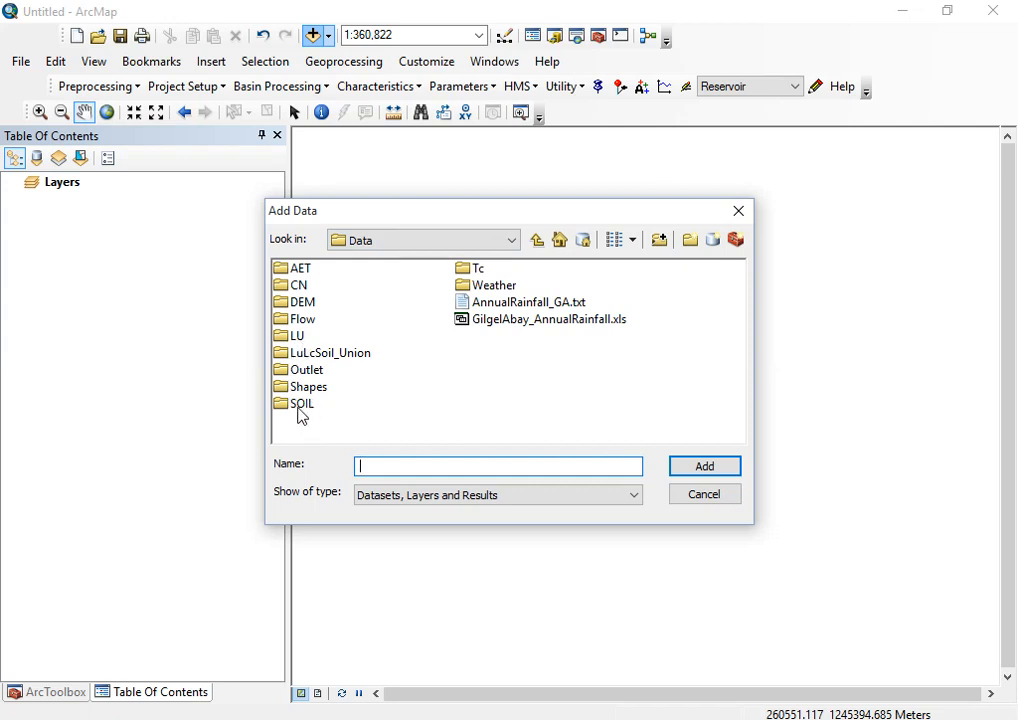
left_click(301, 408)
double_click(299, 406)
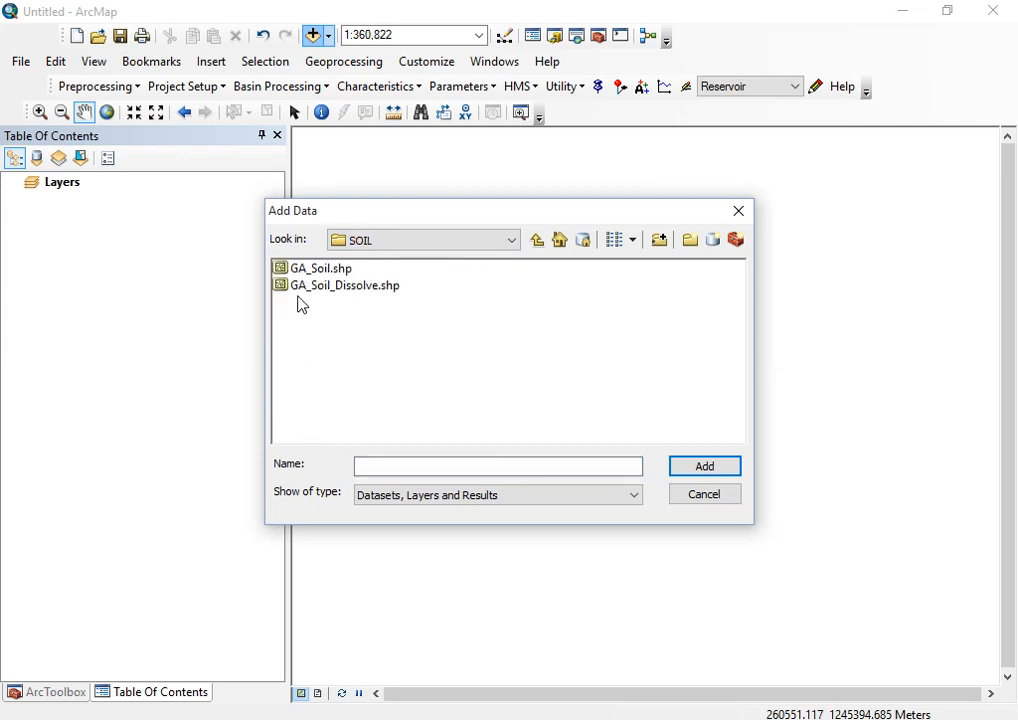
left_click(366, 295)
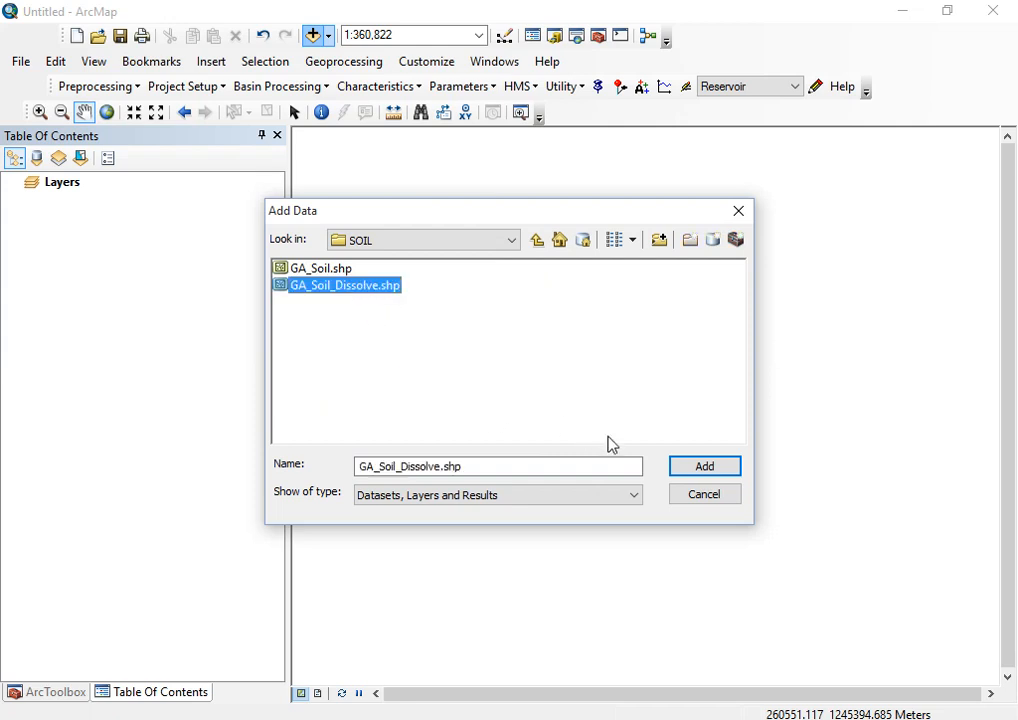
left_click(692, 471)
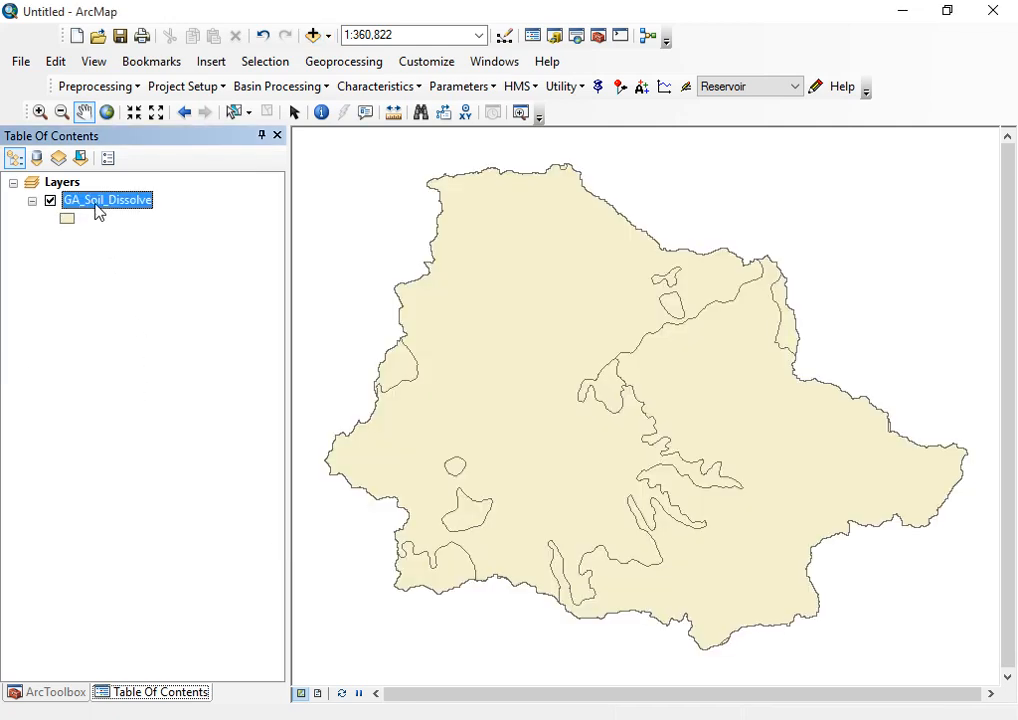
Open the attribute table of the GA_Soil_Dissolve layer and examine its MAJORSOIL, Texture and HSG columns.
right_click(98, 199)
left_click(190, 258)
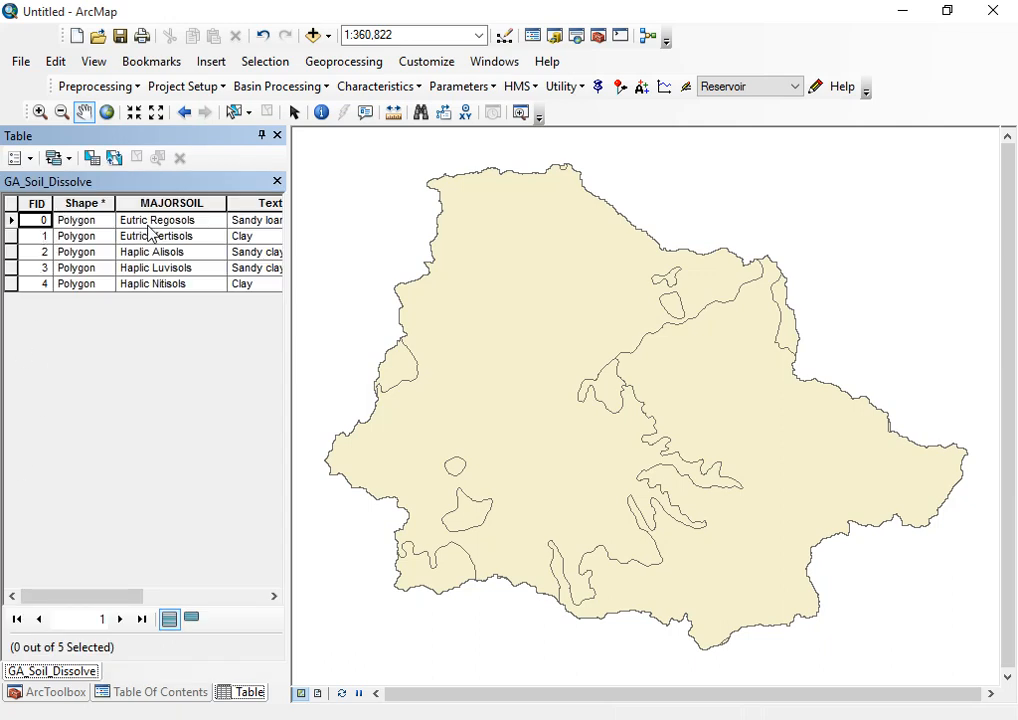
left_click(196, 204)
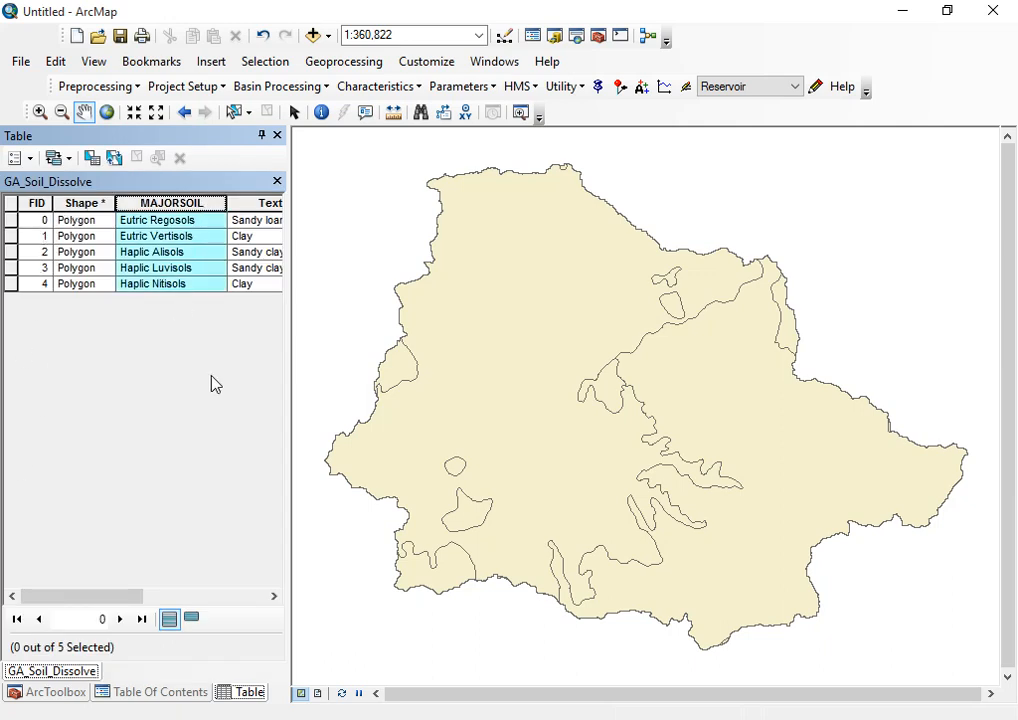
left_click(271, 597)
left_click(271, 597)
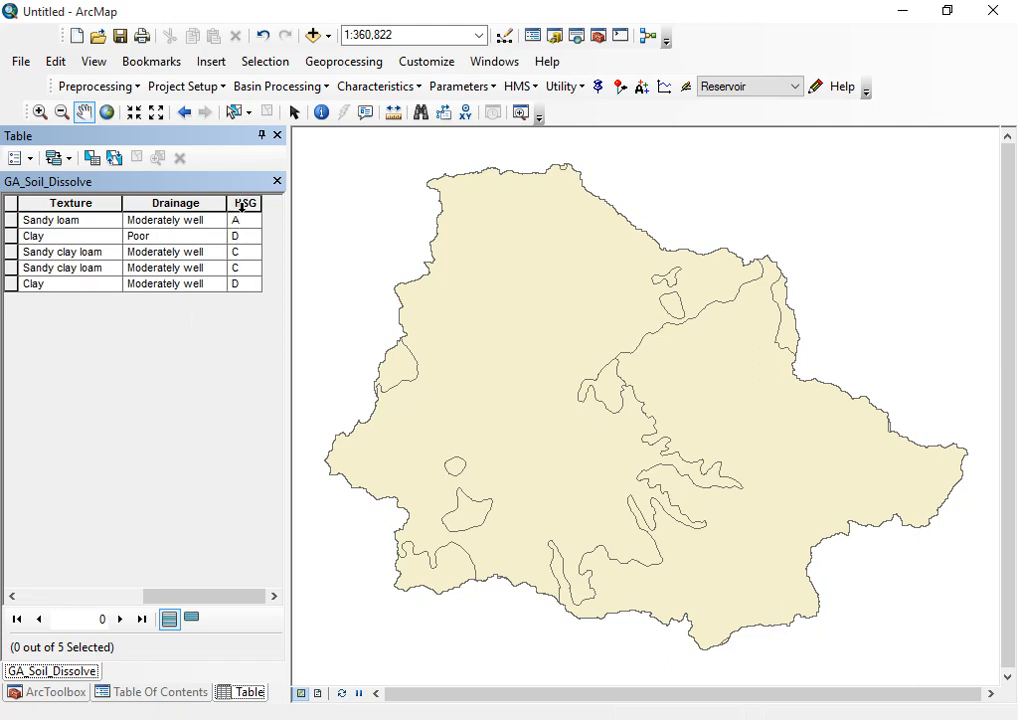
left_click(241, 204)
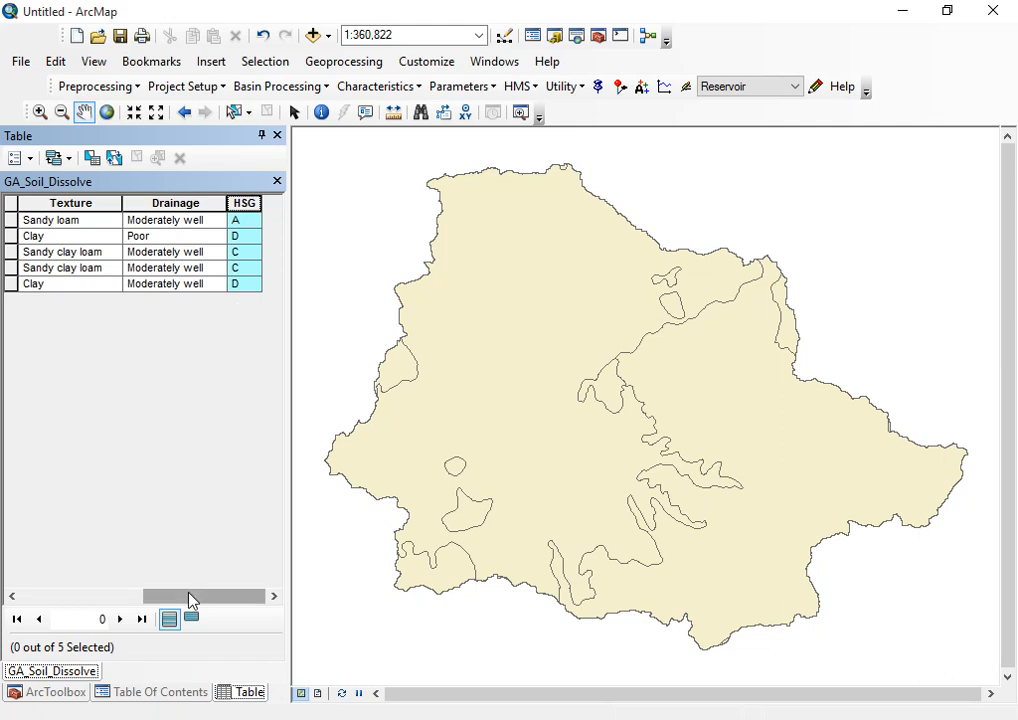
left_click_drag(191, 597, 151, 601)
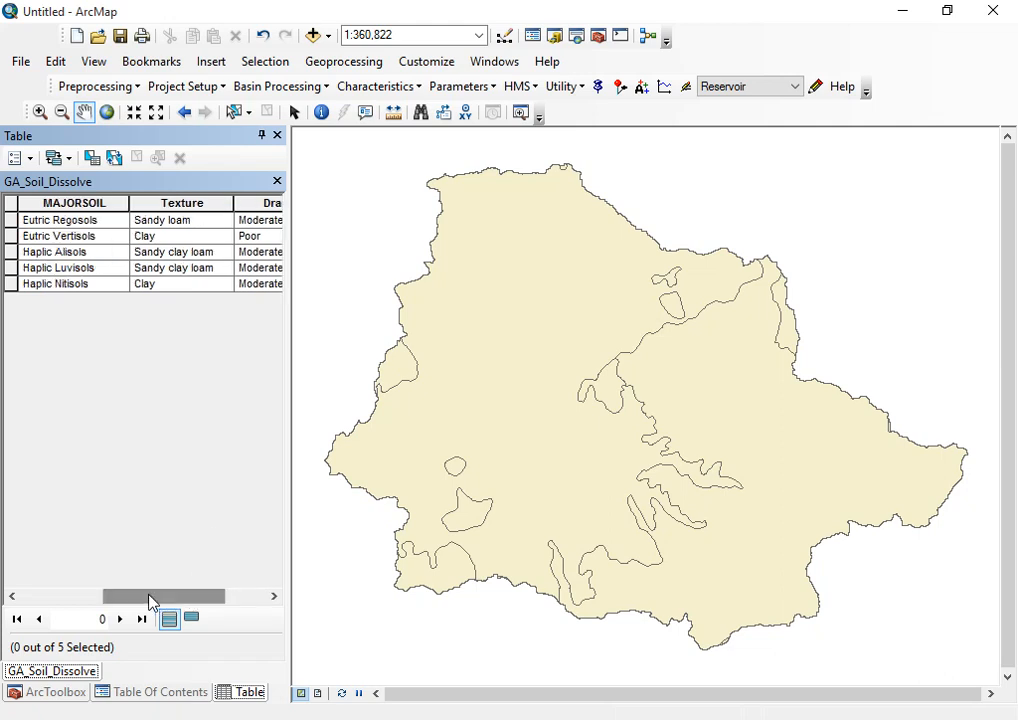
left_click(167, 207)
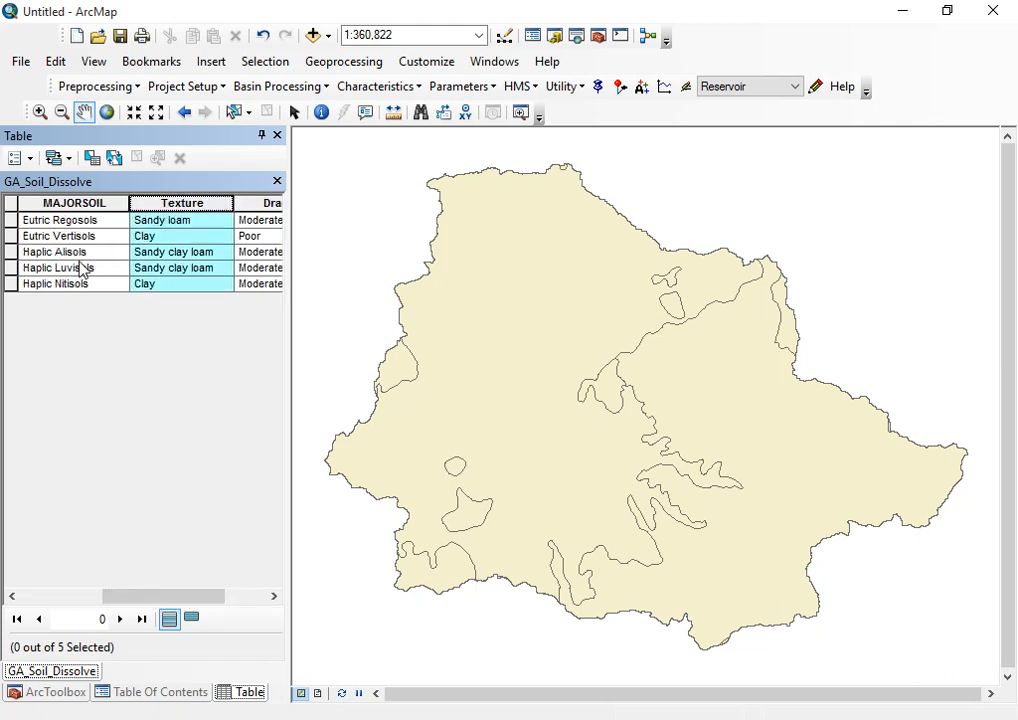
left_click(72, 205)
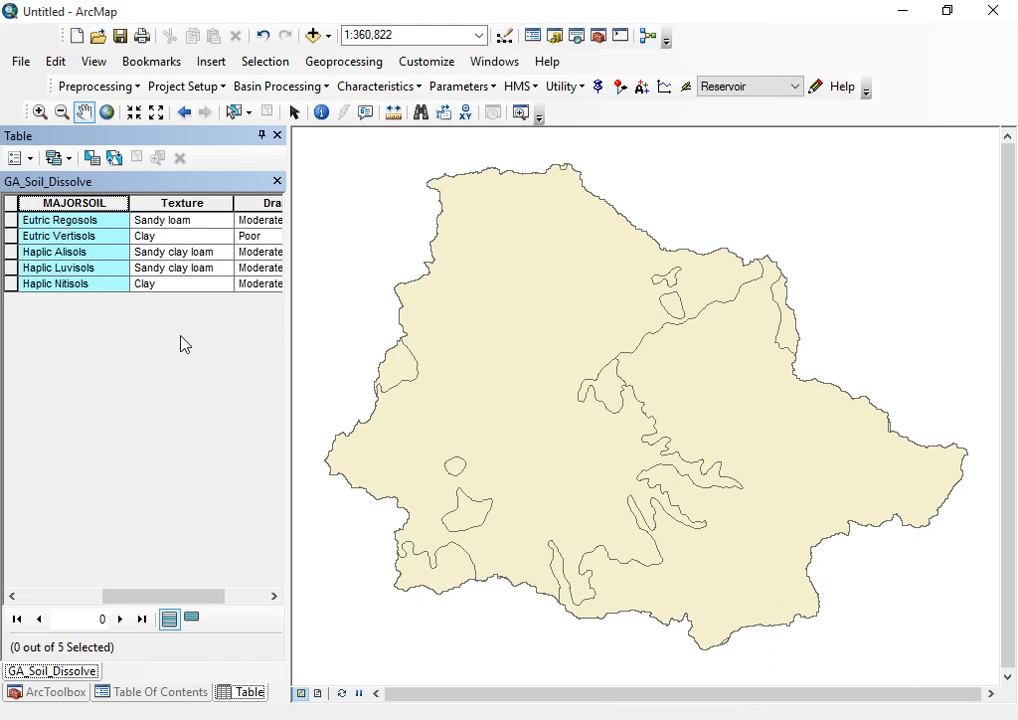
left_click_drag(176, 600, 227, 602)
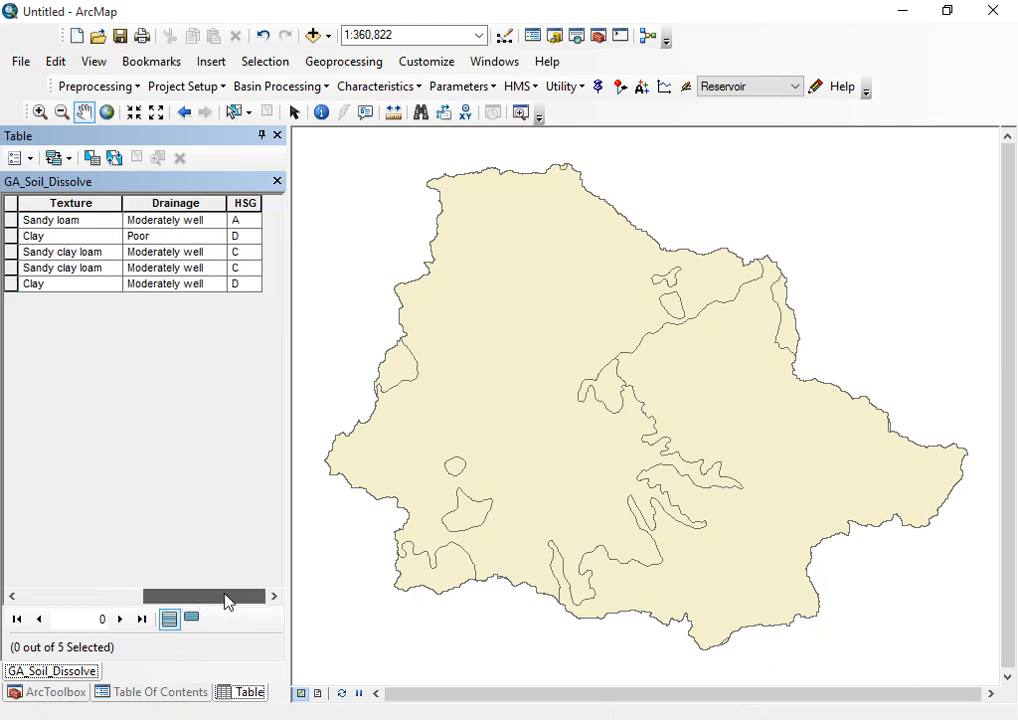
left_click(239, 205)
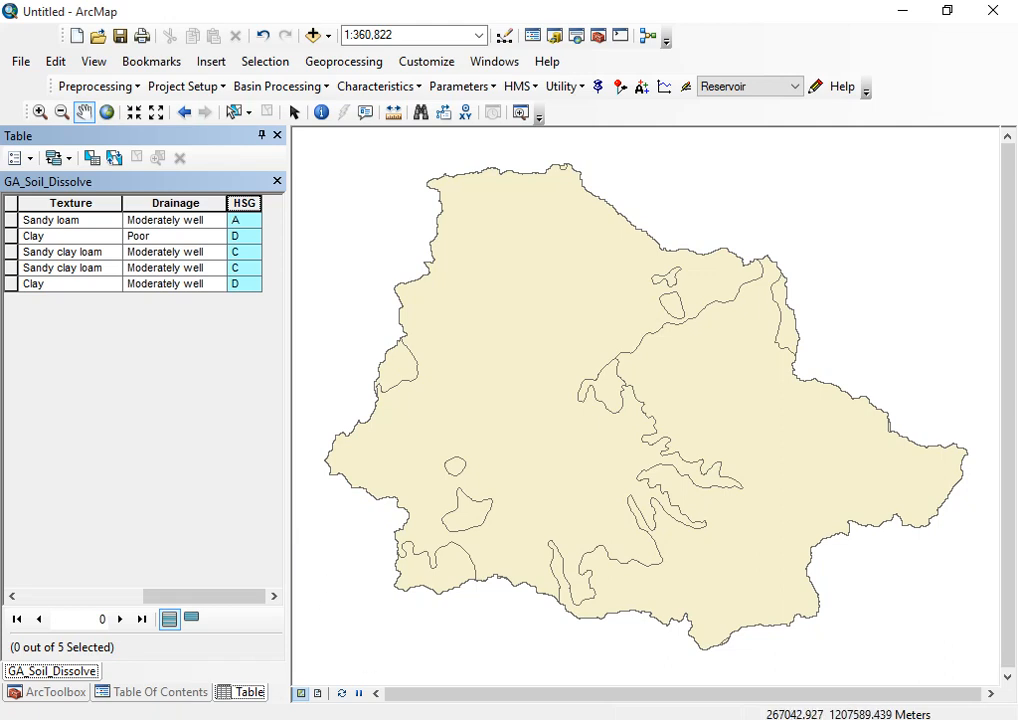
Compare the HSG values with the soil textures for the sandy loam and clay records, and close the attribute table.
mouse_move(393, 706)
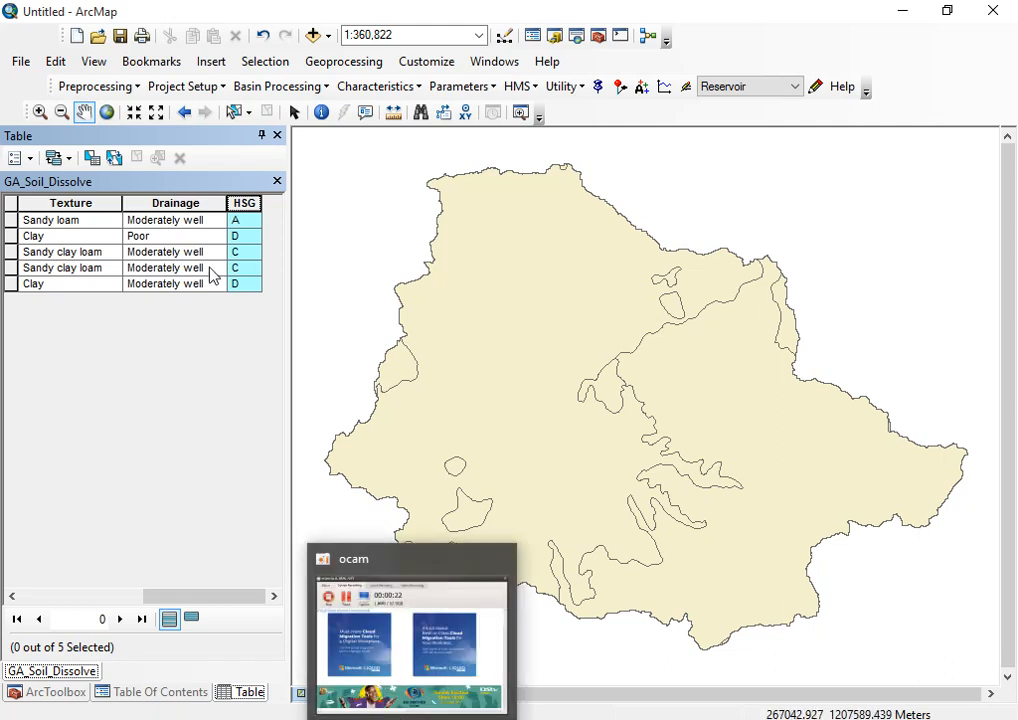
left_click(204, 236)
left_click(241, 236)
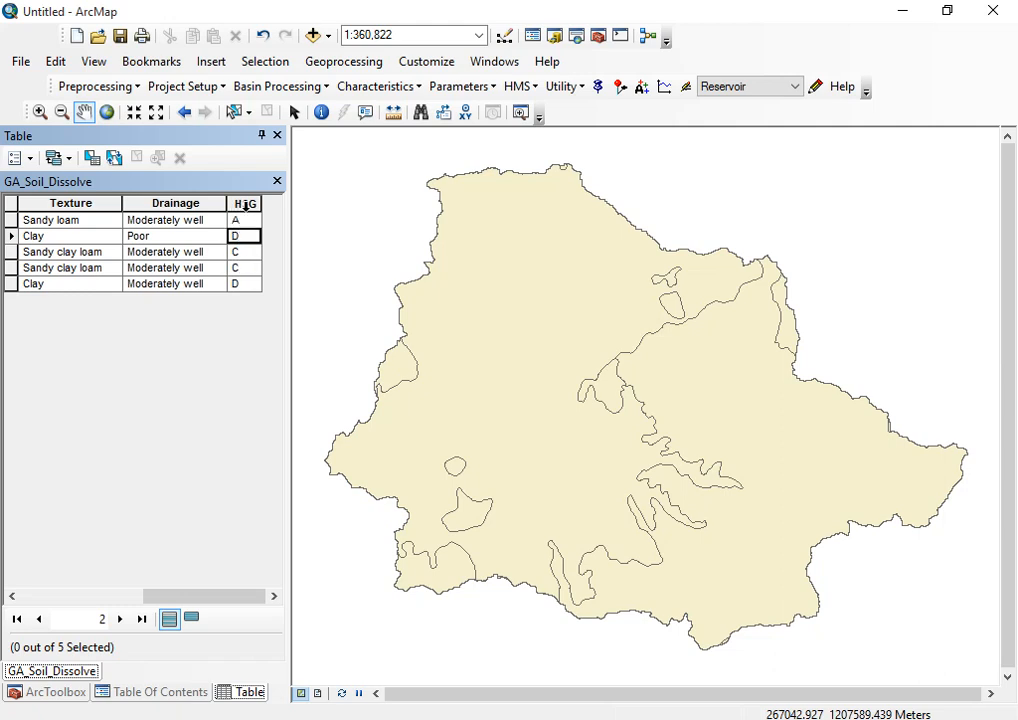
left_click(246, 210)
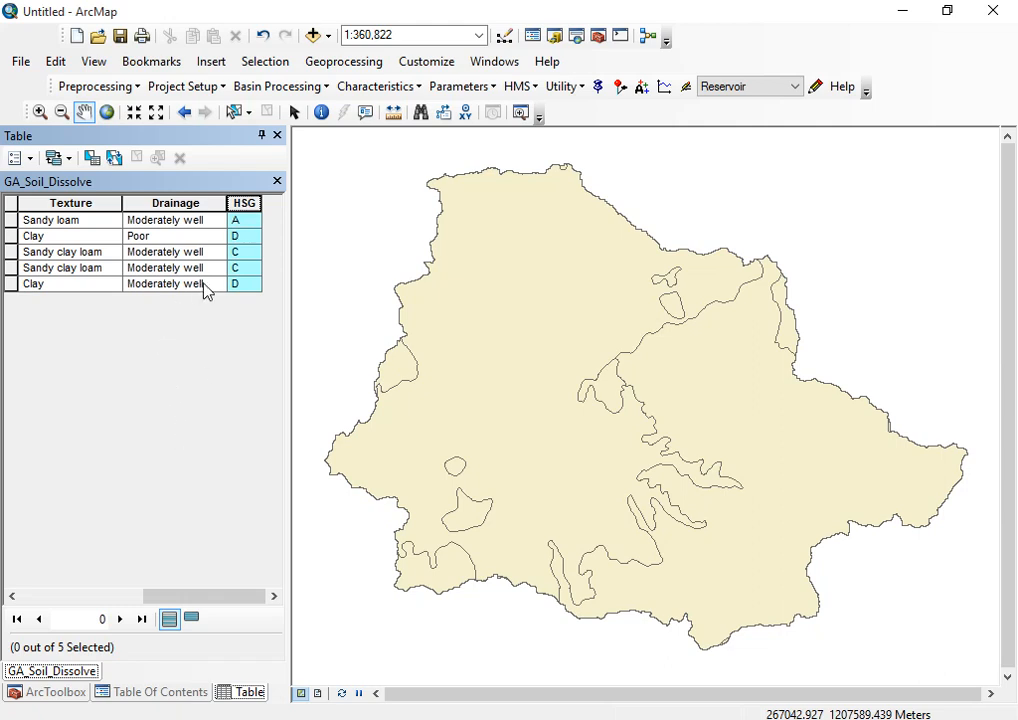
left_click(237, 222)
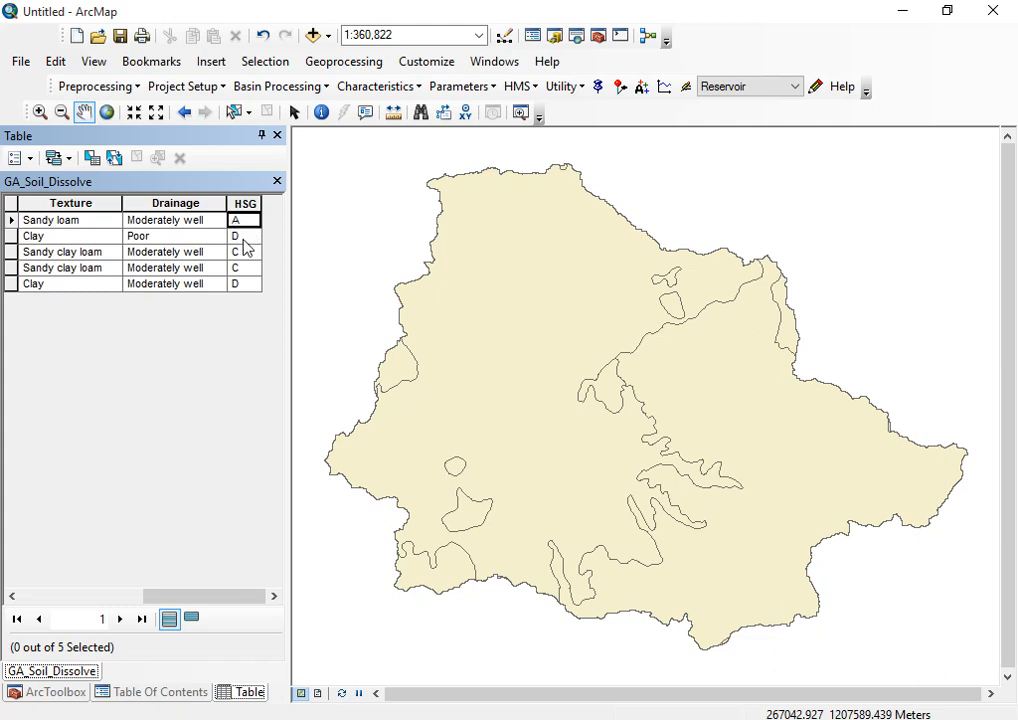
key("Down")
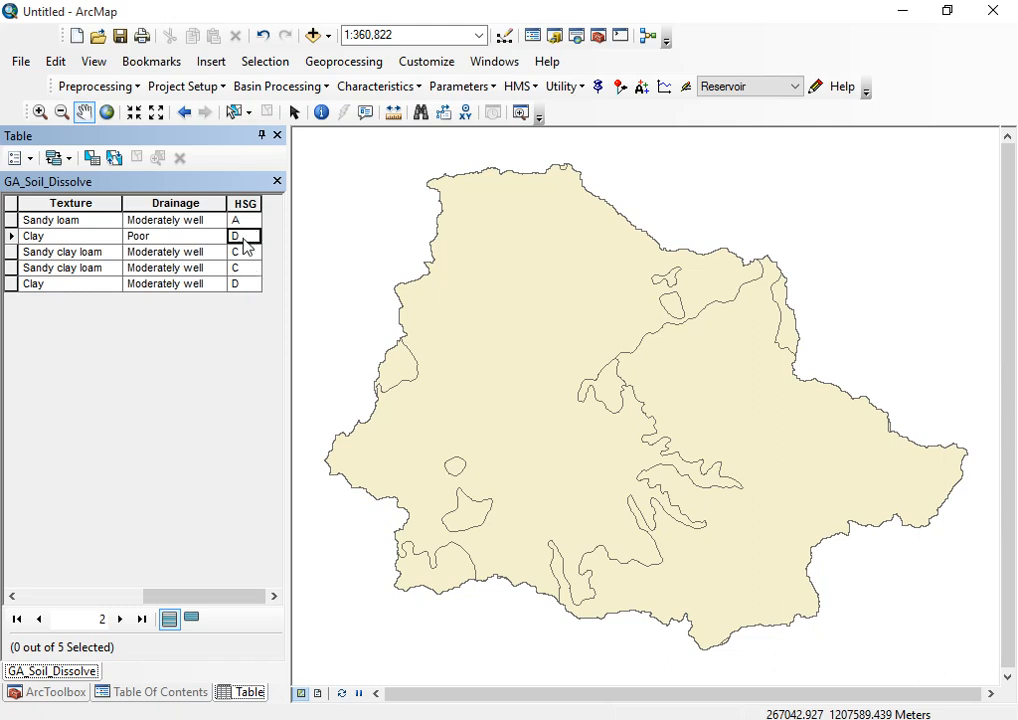
left_click(50, 240)
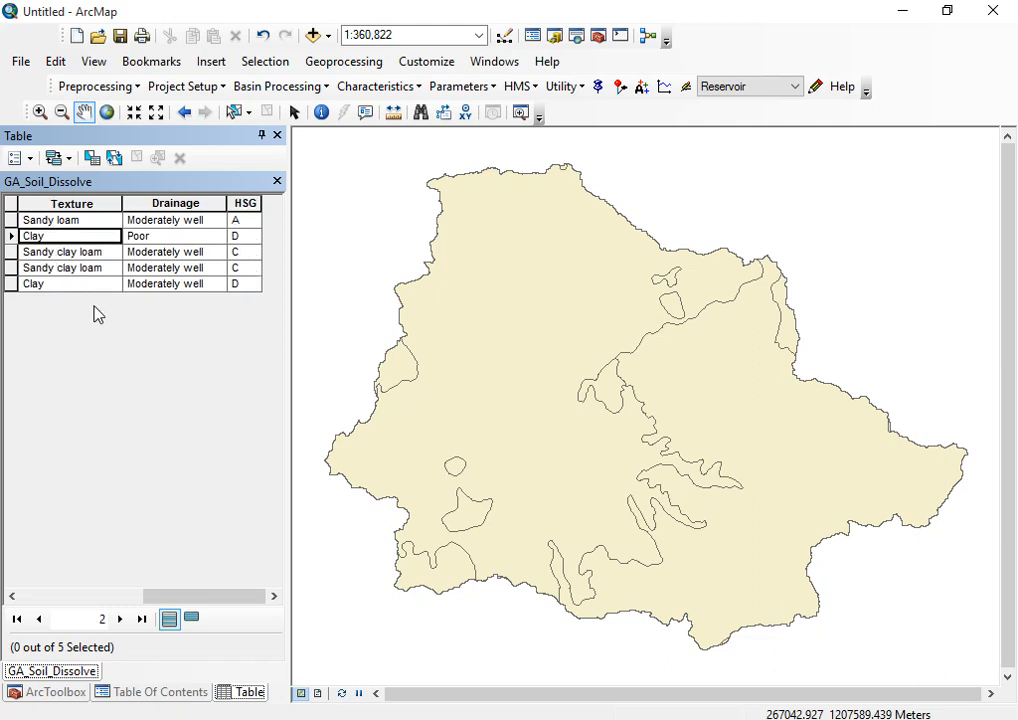
left_click(247, 239)
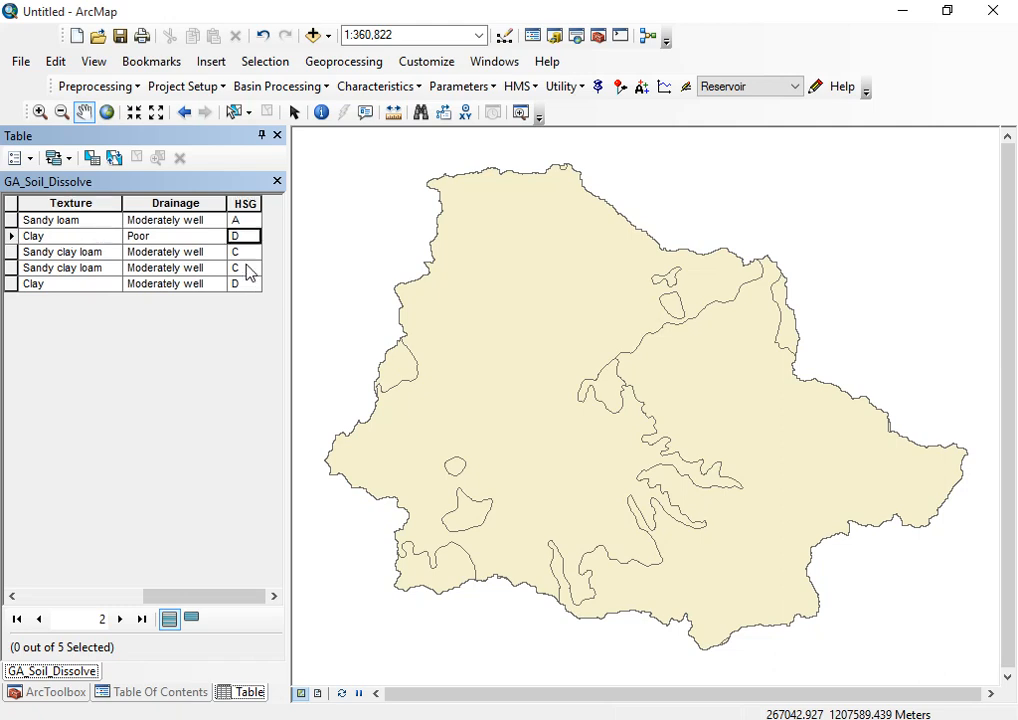
left_click(60, 220)
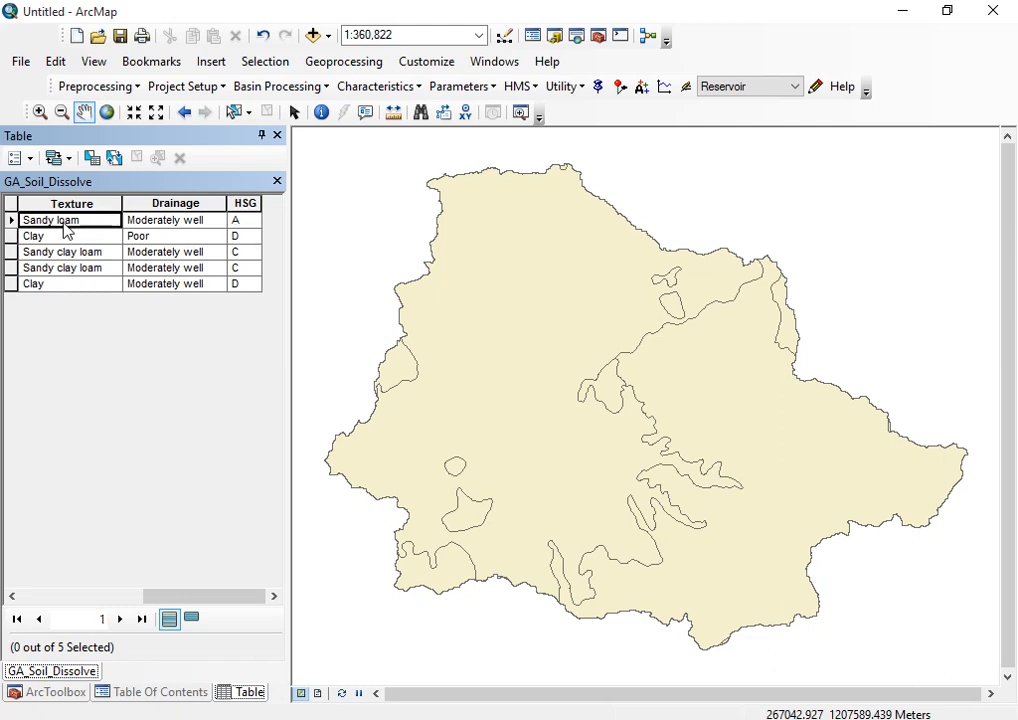
left_click(247, 222)
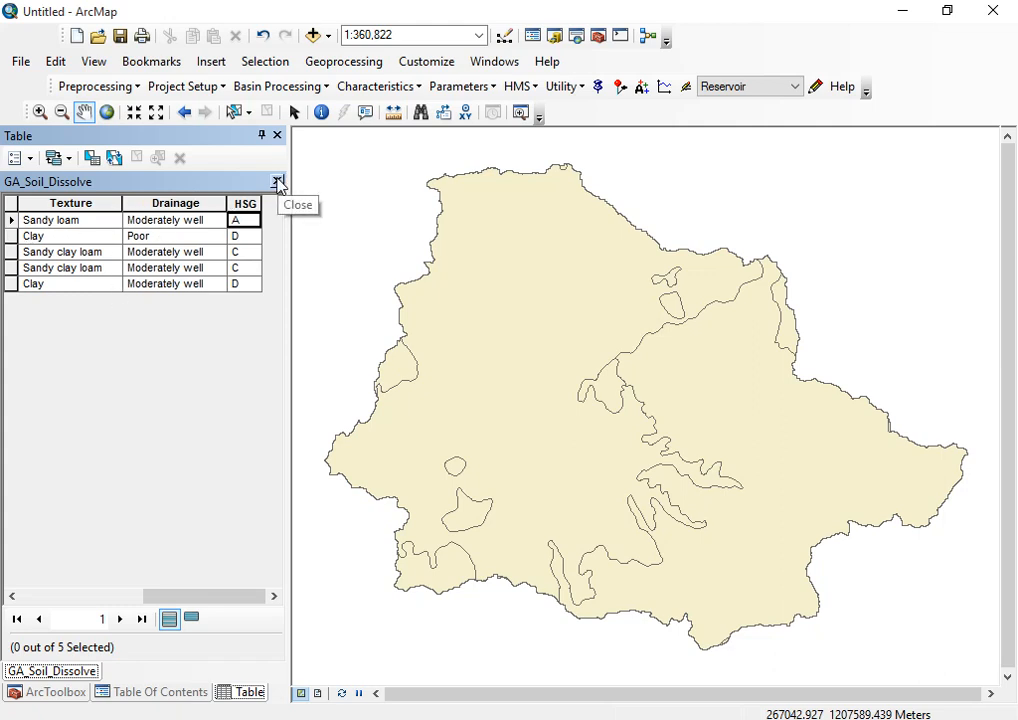
left_click(278, 183)
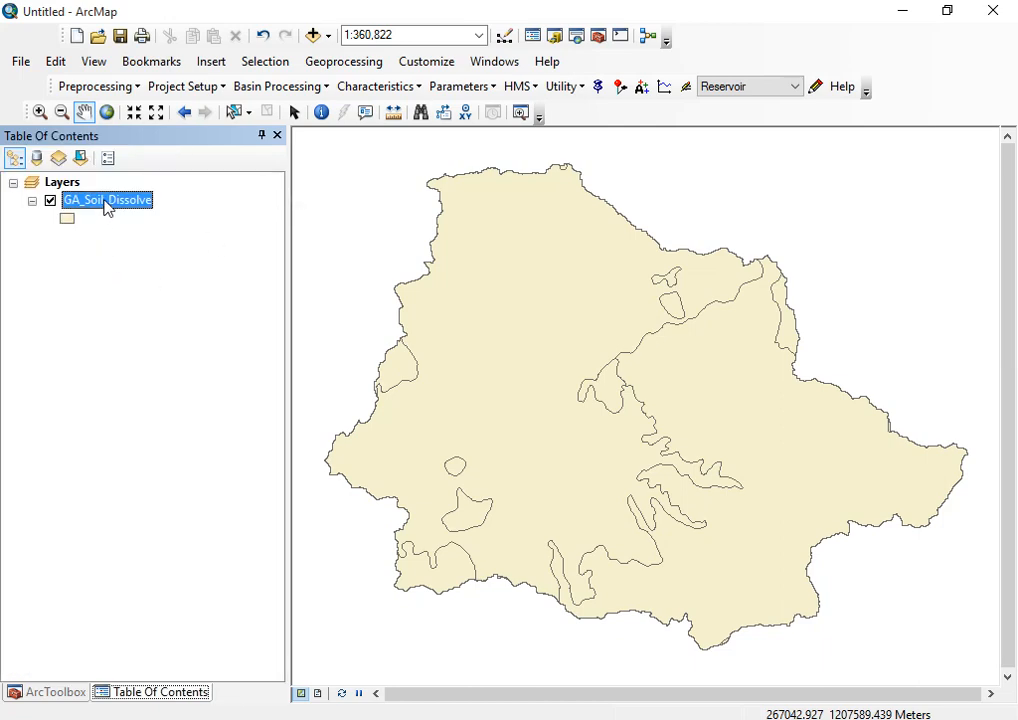
Symbolize the GA_Soil_Dissolve layer by unique values of the MAJORSOIL field, with all values added.
right_click(102, 204)
left_click(200, 612)
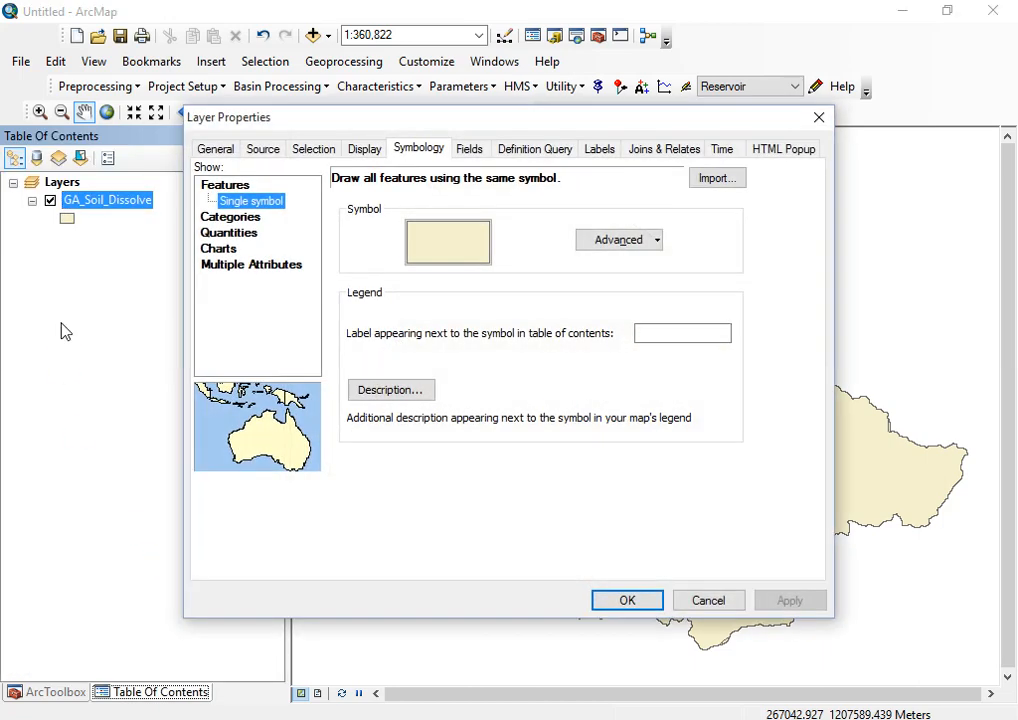
left_click(242, 217)
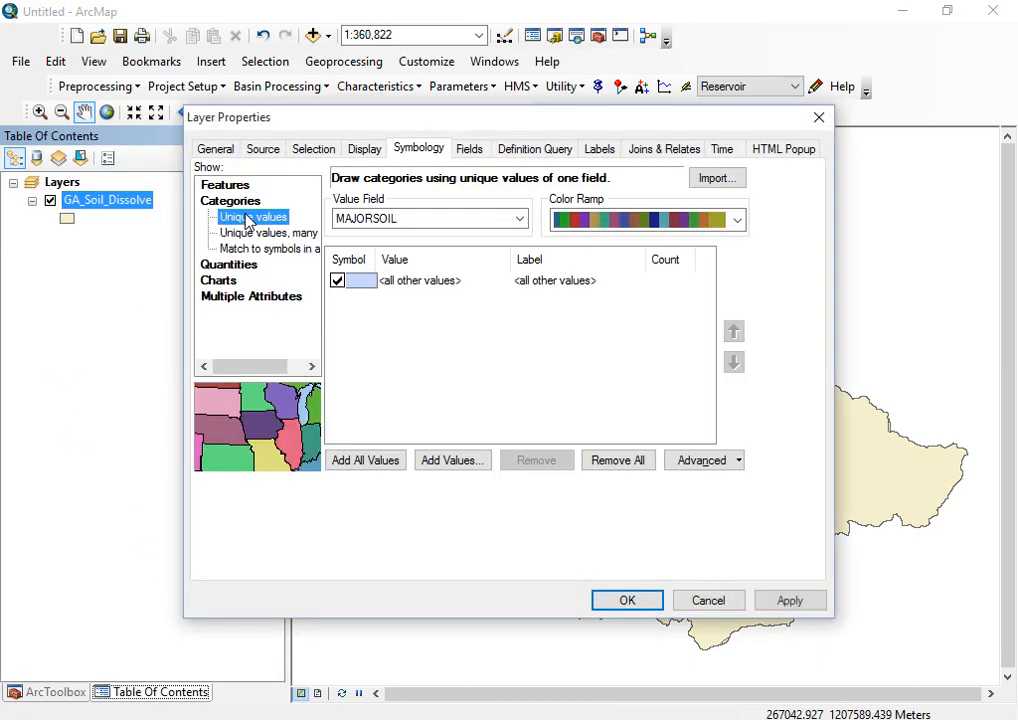
left_click(372, 459)
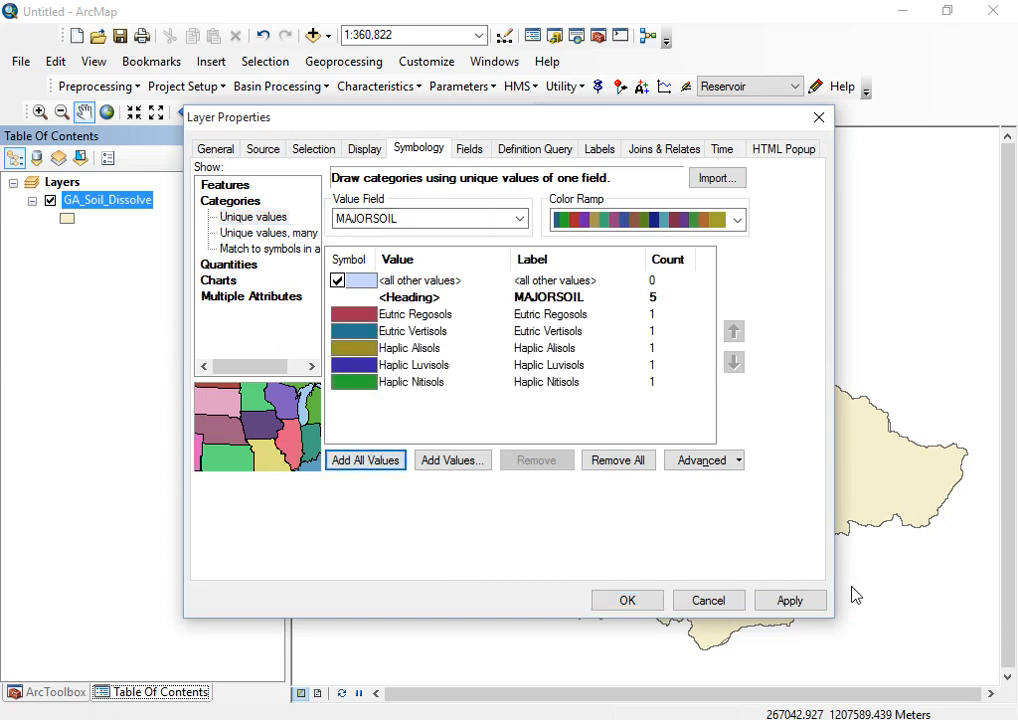
left_click(789, 602)
left_click(636, 602)
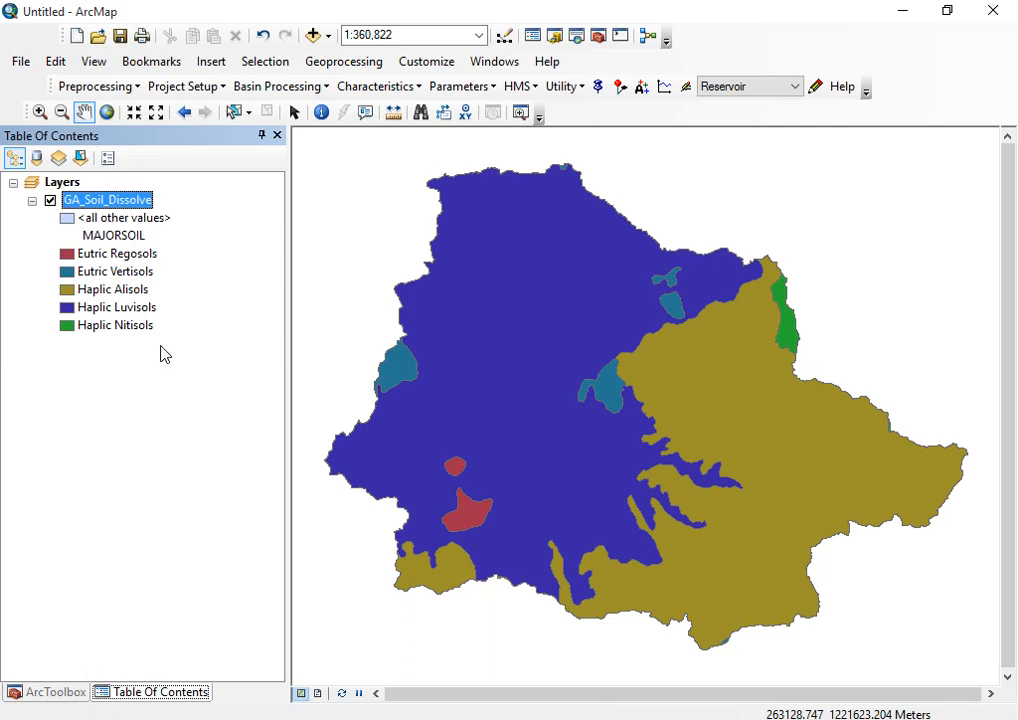
Check the data source and projected coordinate system of the GA_Soil_Dissolve layer in its properties, and close them without changes.
left_click(130, 270)
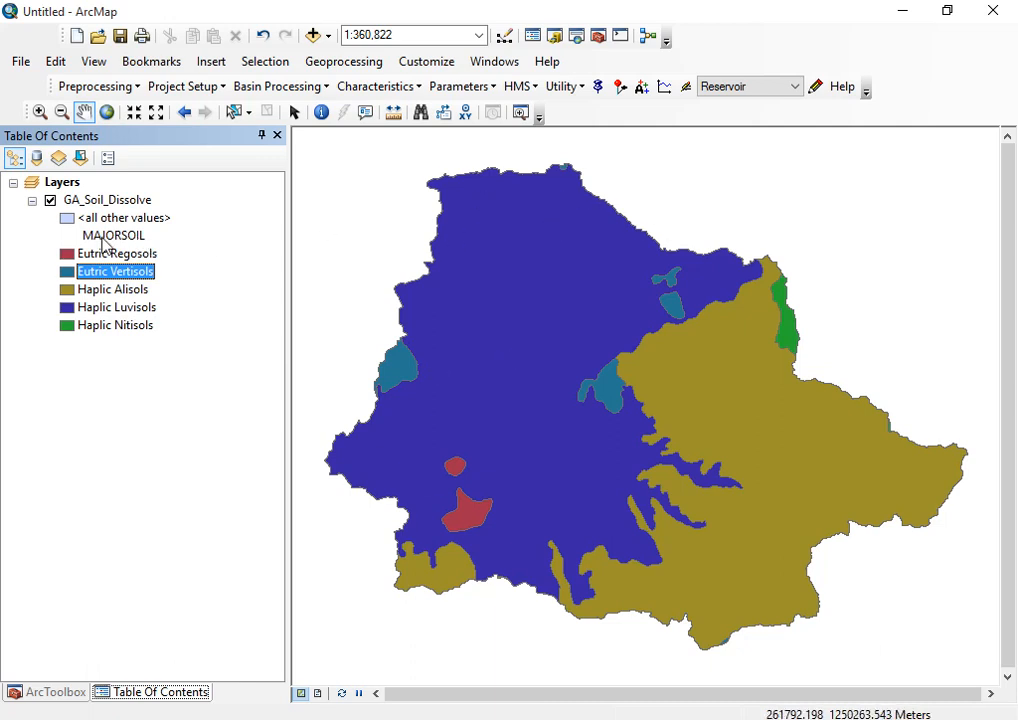
right_click(90, 200)
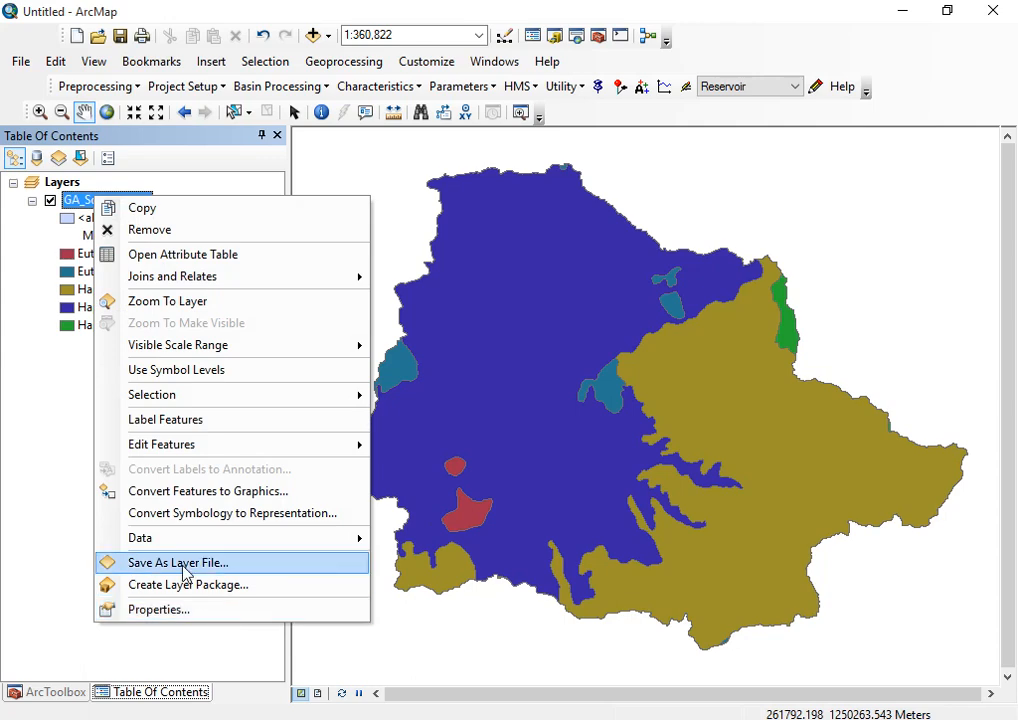
left_click(163, 609)
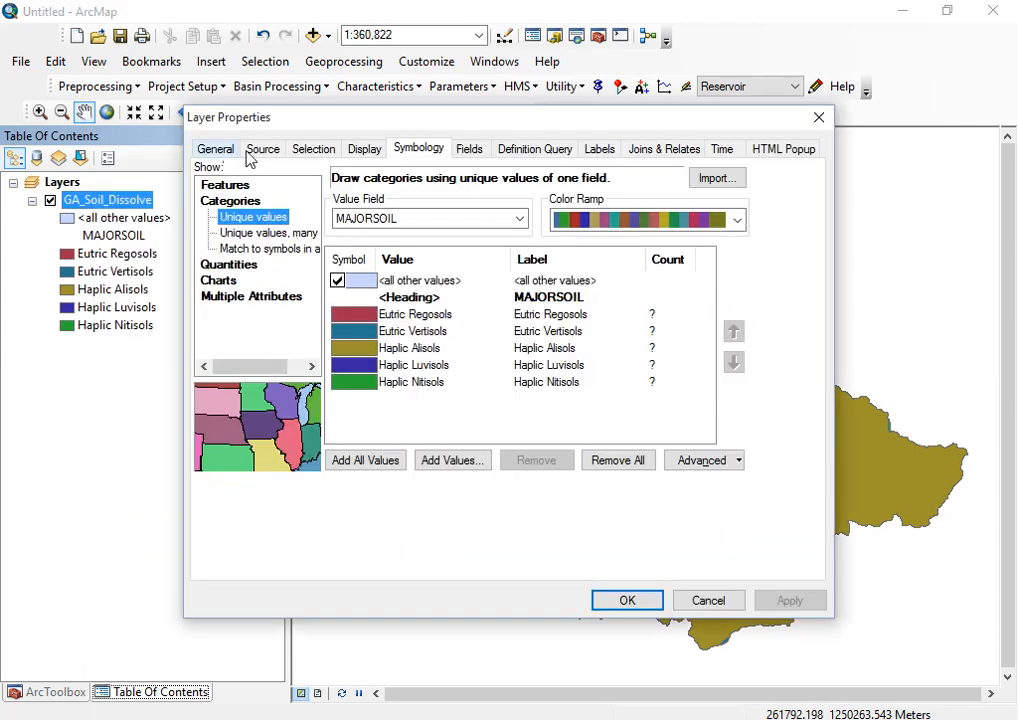
left_click(262, 149)
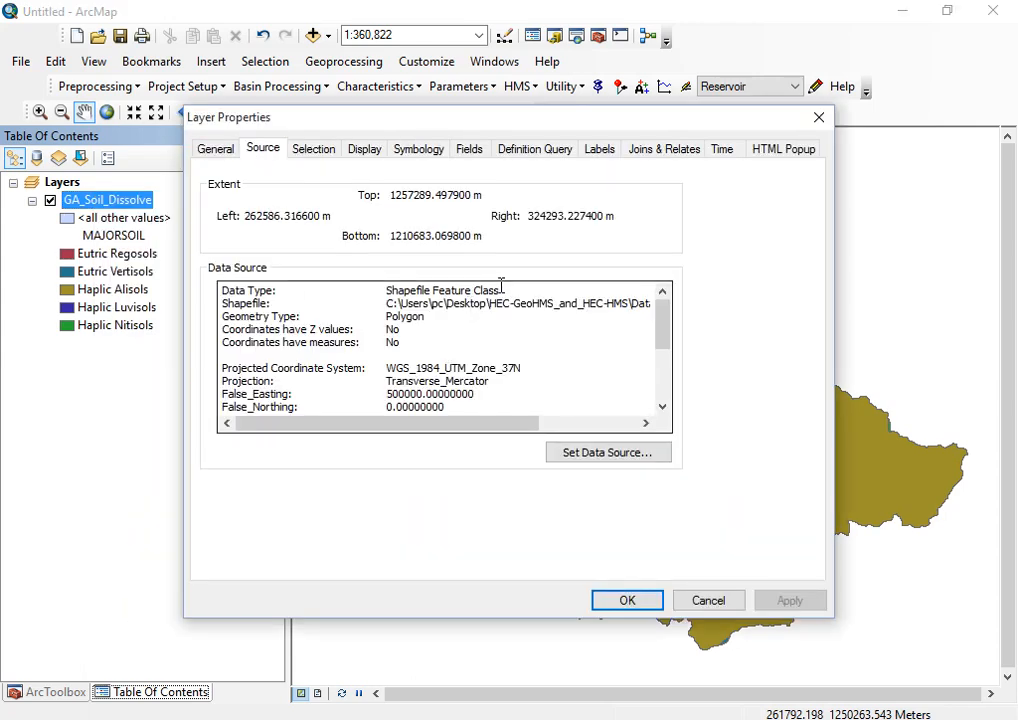
left_click_drag(501, 287, 377, 291)
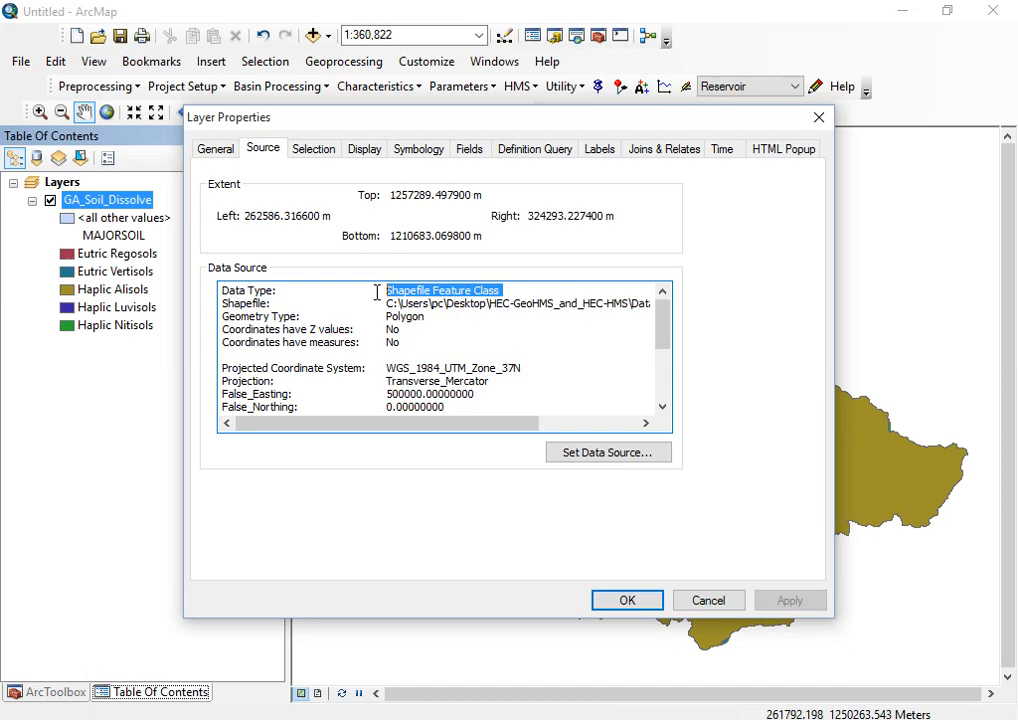
left_click(819, 118)
left_click(116, 255)
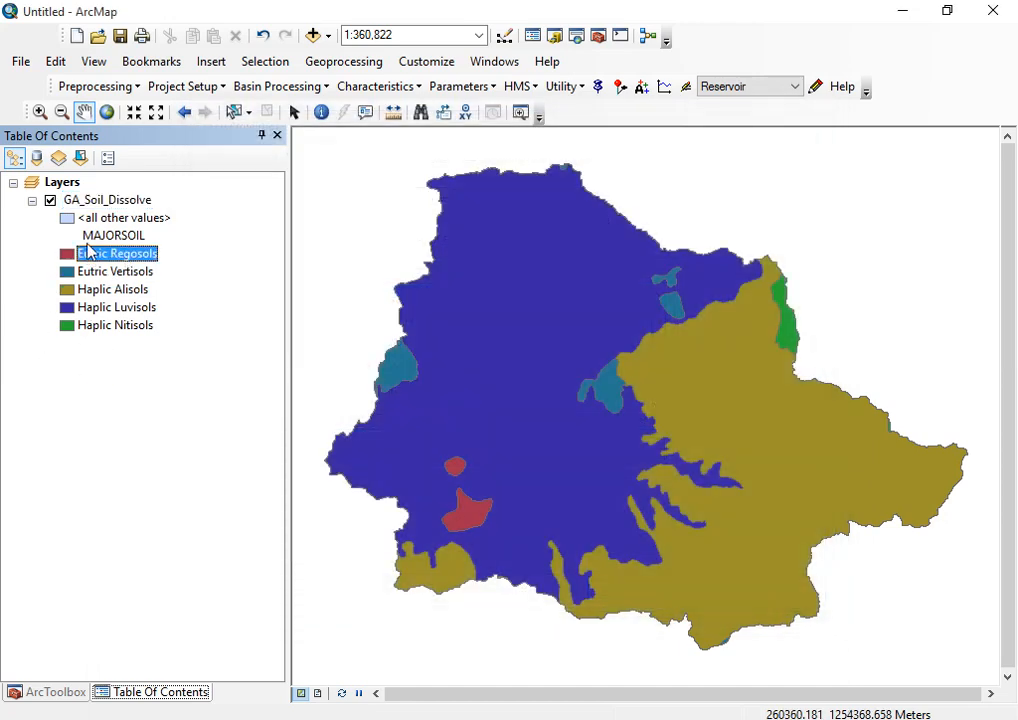
left_click(107, 200)
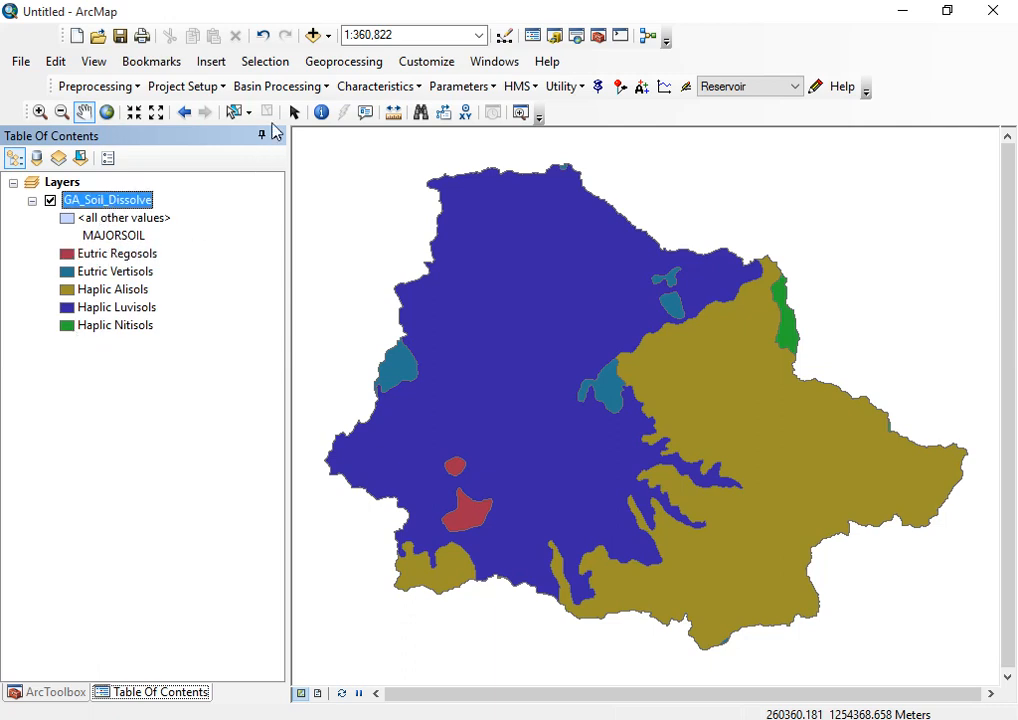
Add the GA_LuLc_Dissolve.shp shapefile from the LU folder inside Data.
left_click(313, 36)
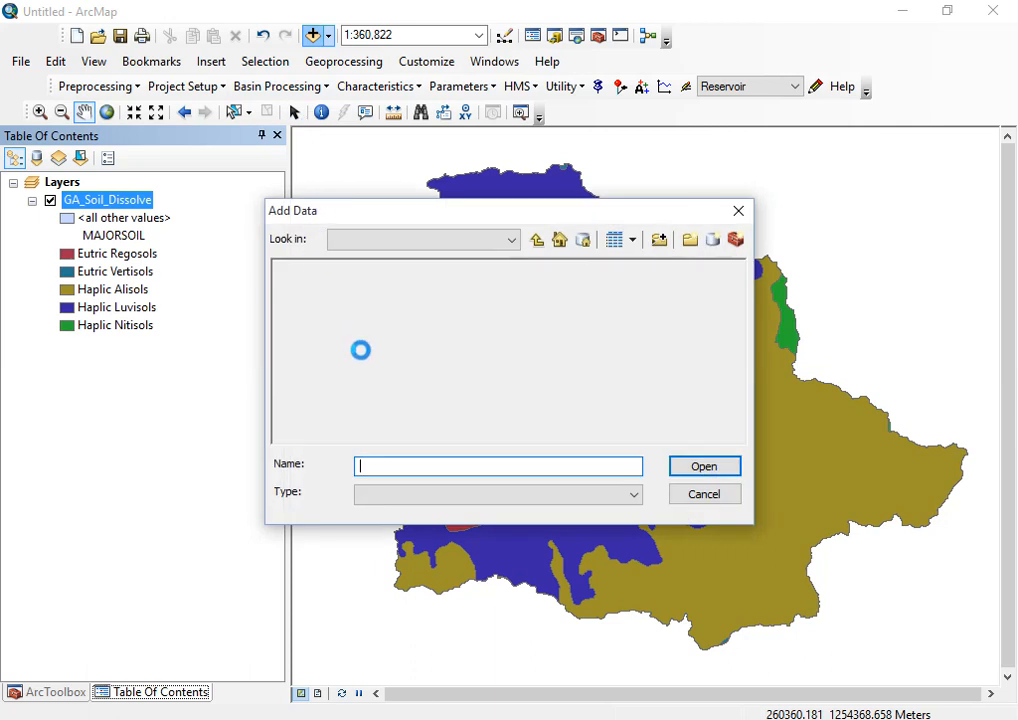
left_click(537, 240)
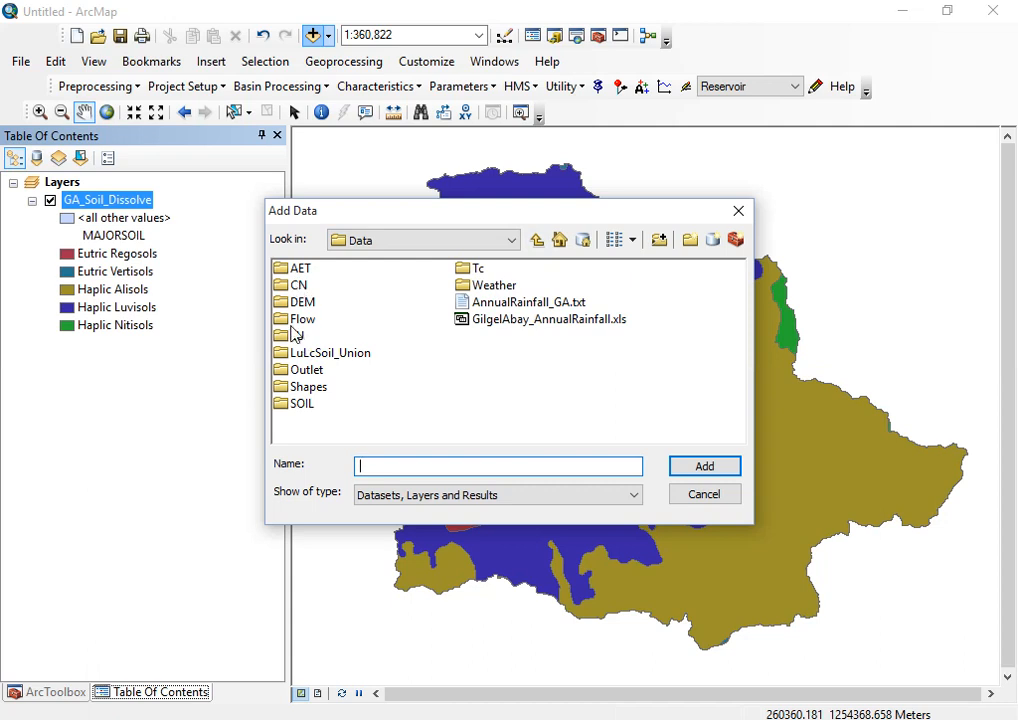
double_click(300, 319)
left_click(537, 240)
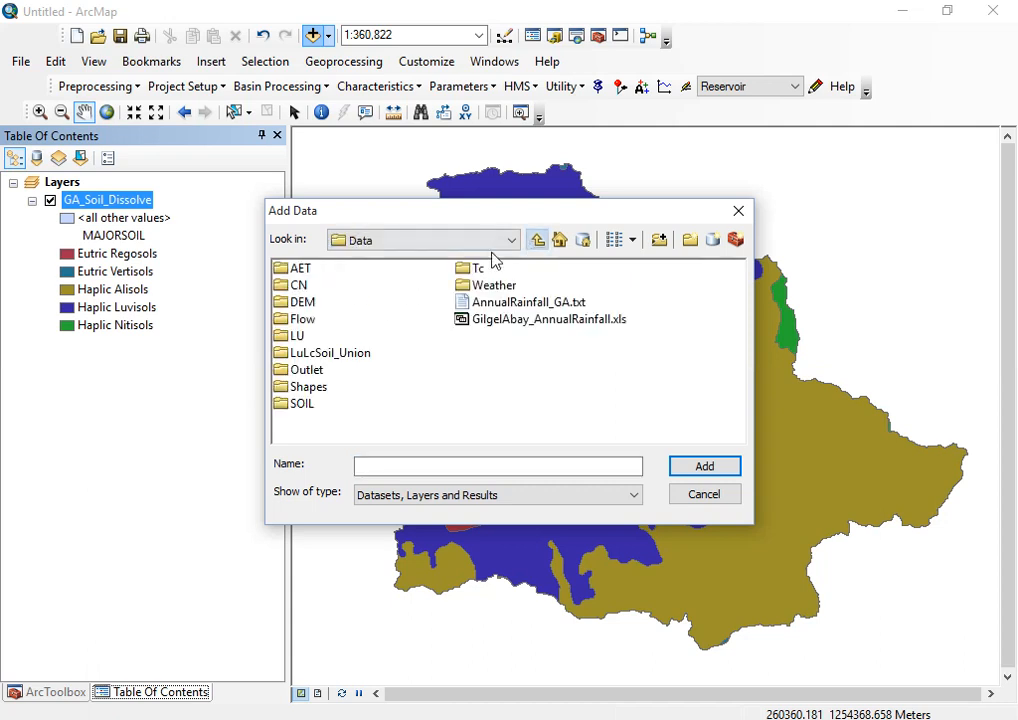
left_click(296, 338)
double_click(296, 338)
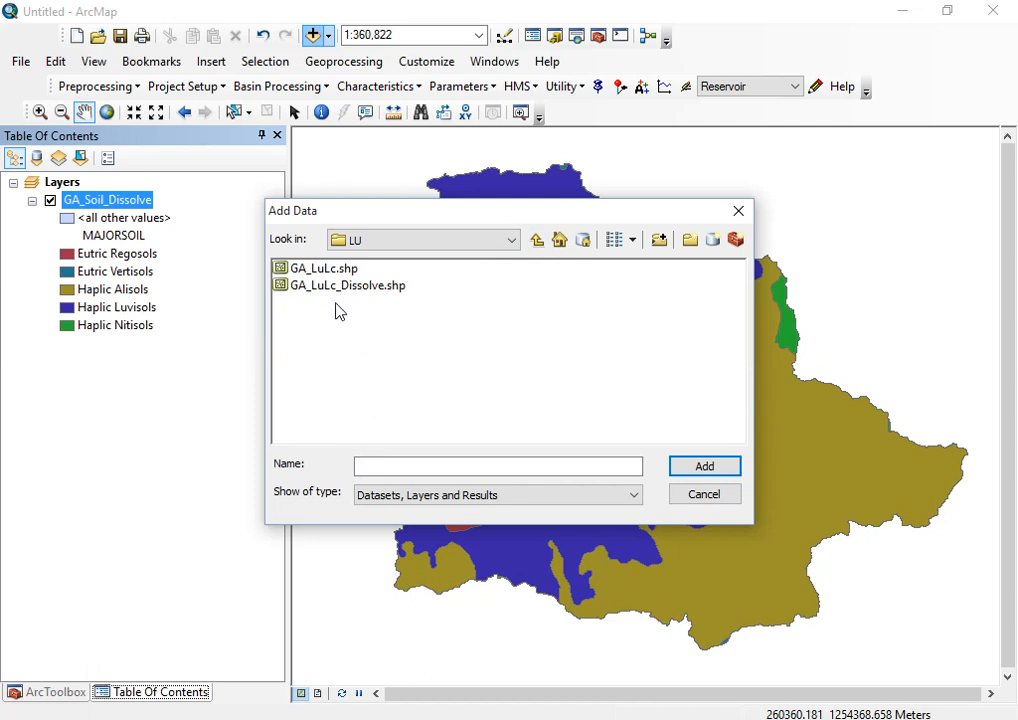
left_click(368, 287)
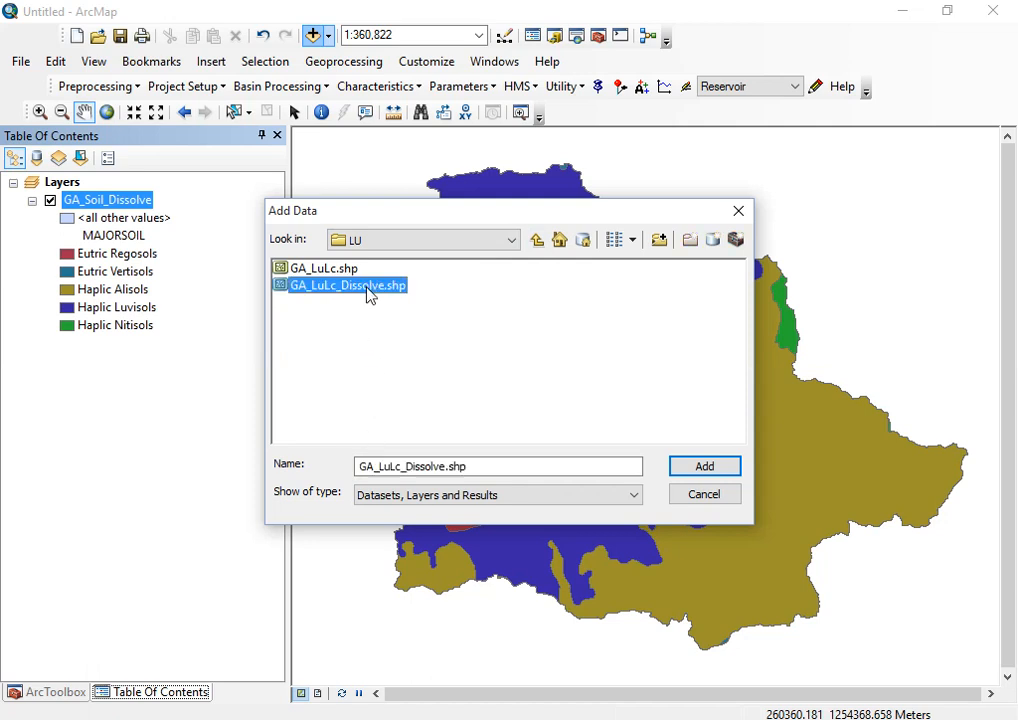
left_click(708, 468)
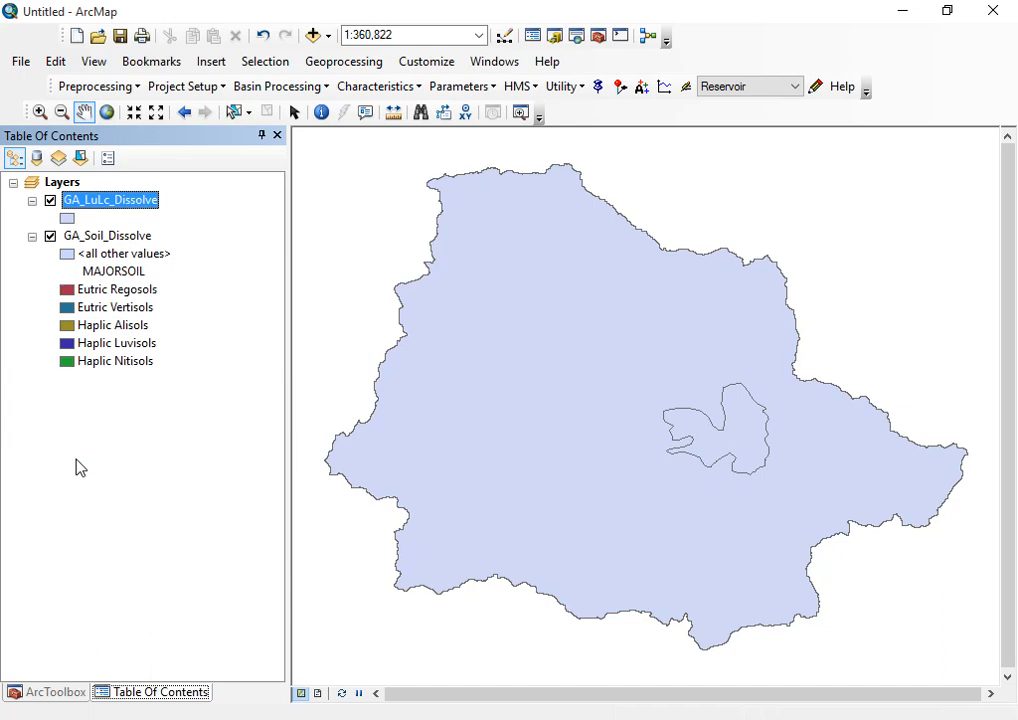
Symbolize the GA_LuLc_Dissolve layer by unique values of the LAND field, with all values added.
right_click(112, 202)
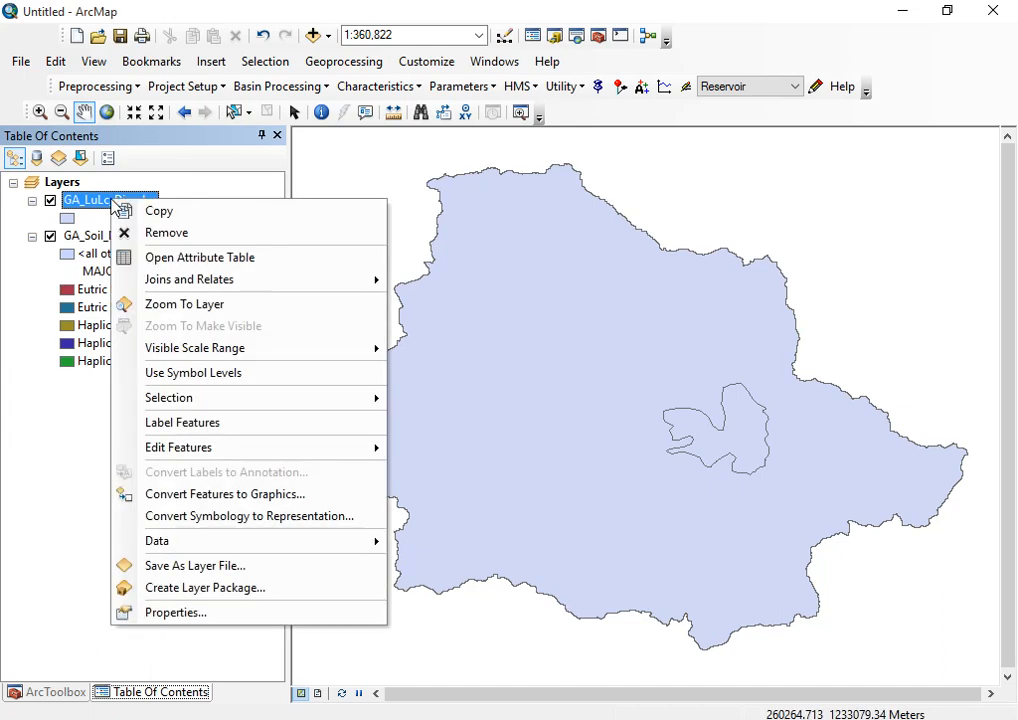
left_click(182, 613)
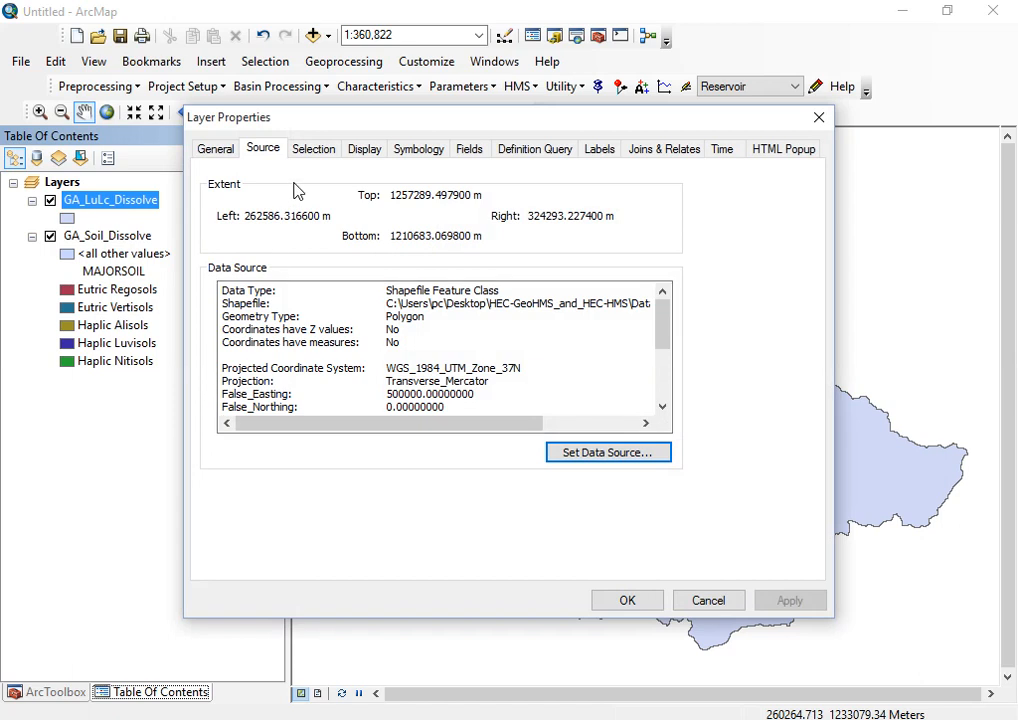
left_click(418, 148)
left_click(248, 216)
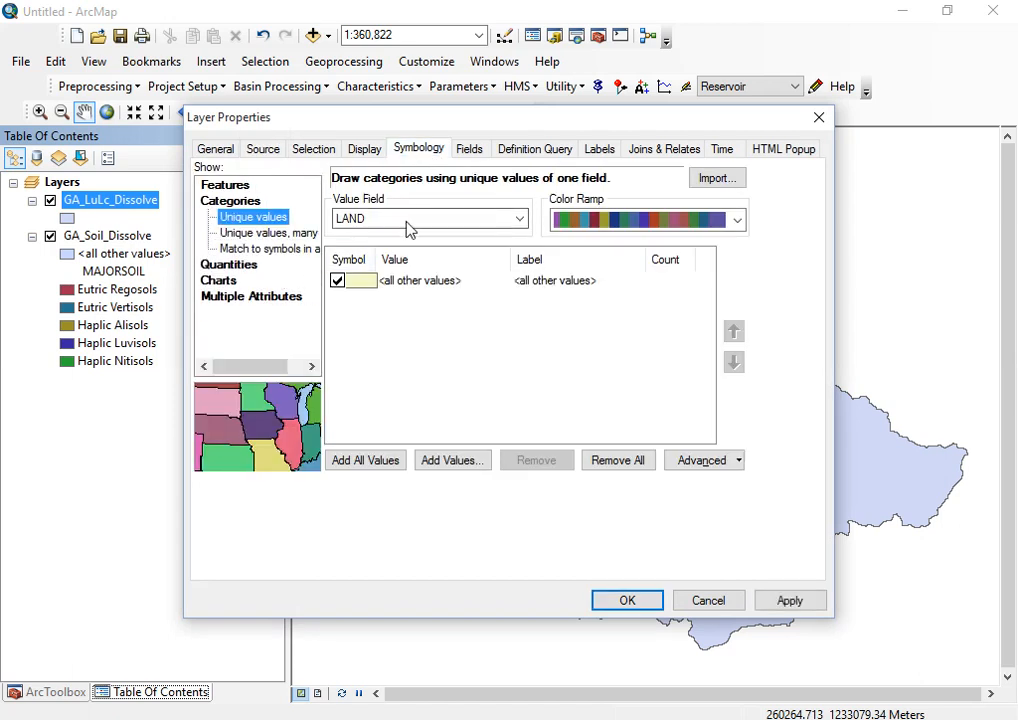
left_click(348, 460)
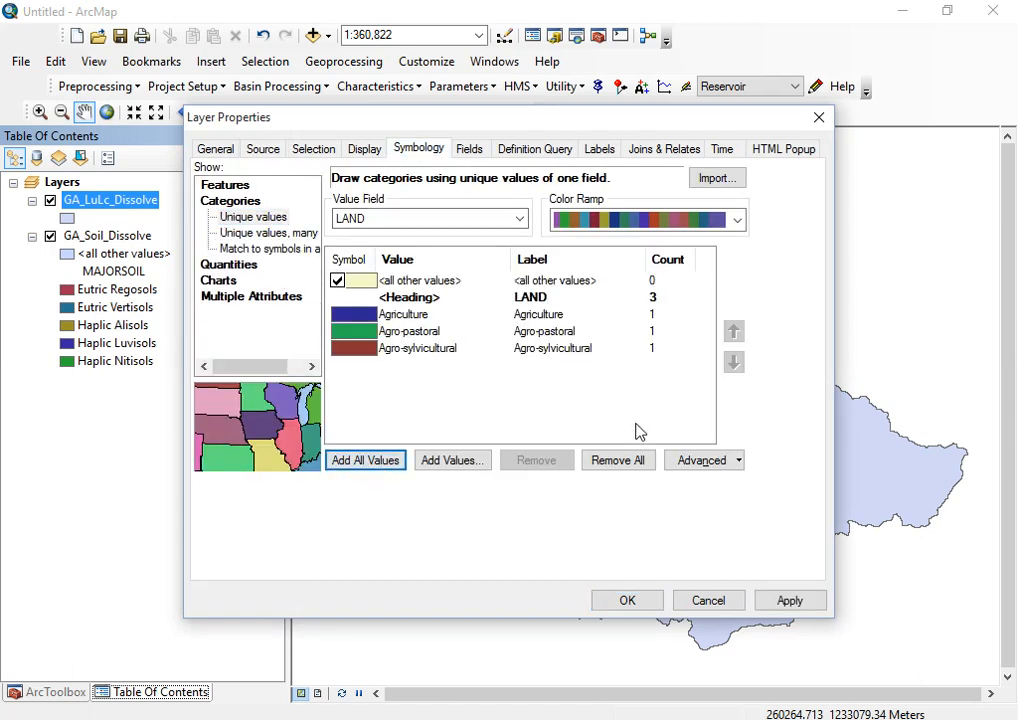
left_click(787, 602)
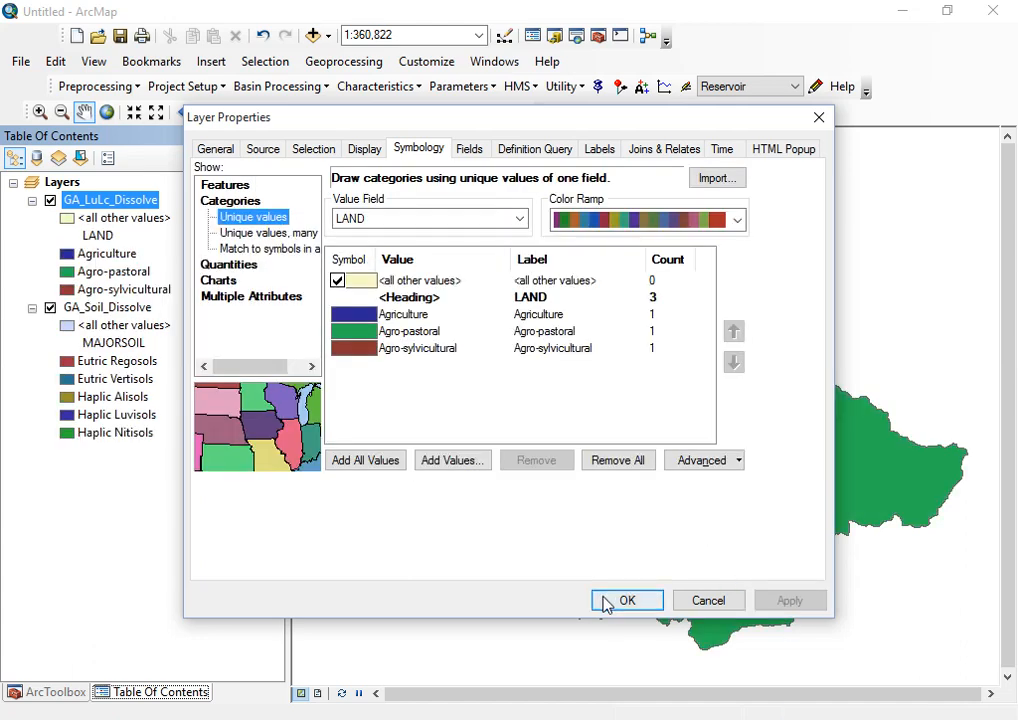
left_click(612, 600)
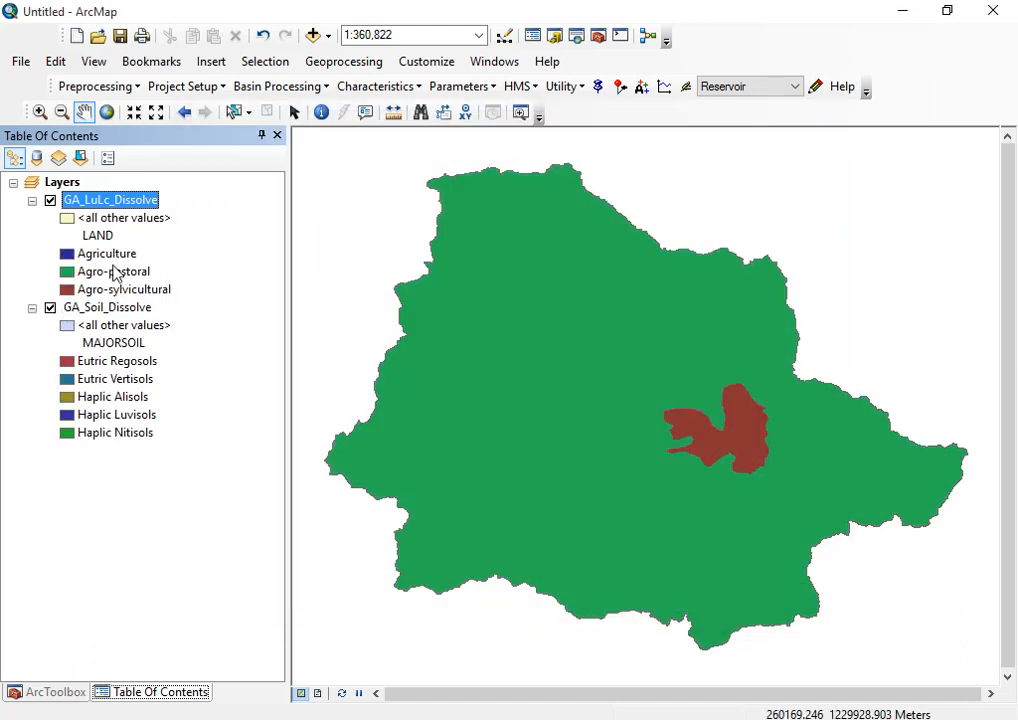
Review the Agriculture, Agro-pastoral and Agro-sylvicultural classes of the GA_LuLc_Dissolve layer.
left_click(125, 255)
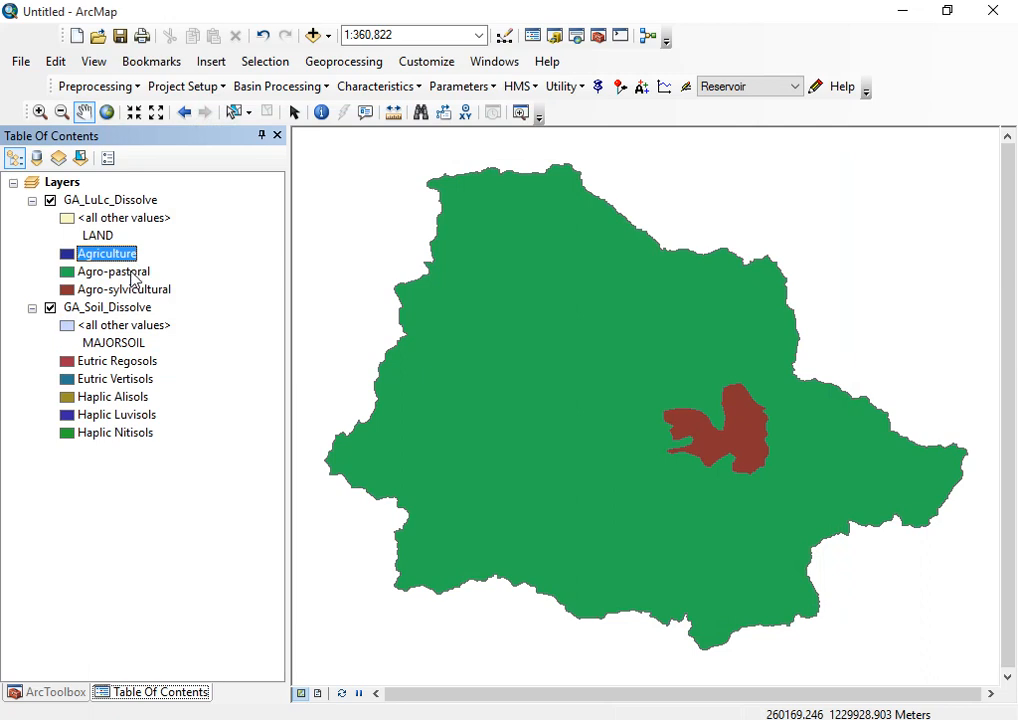
left_click(130, 272)
left_click(132, 289)
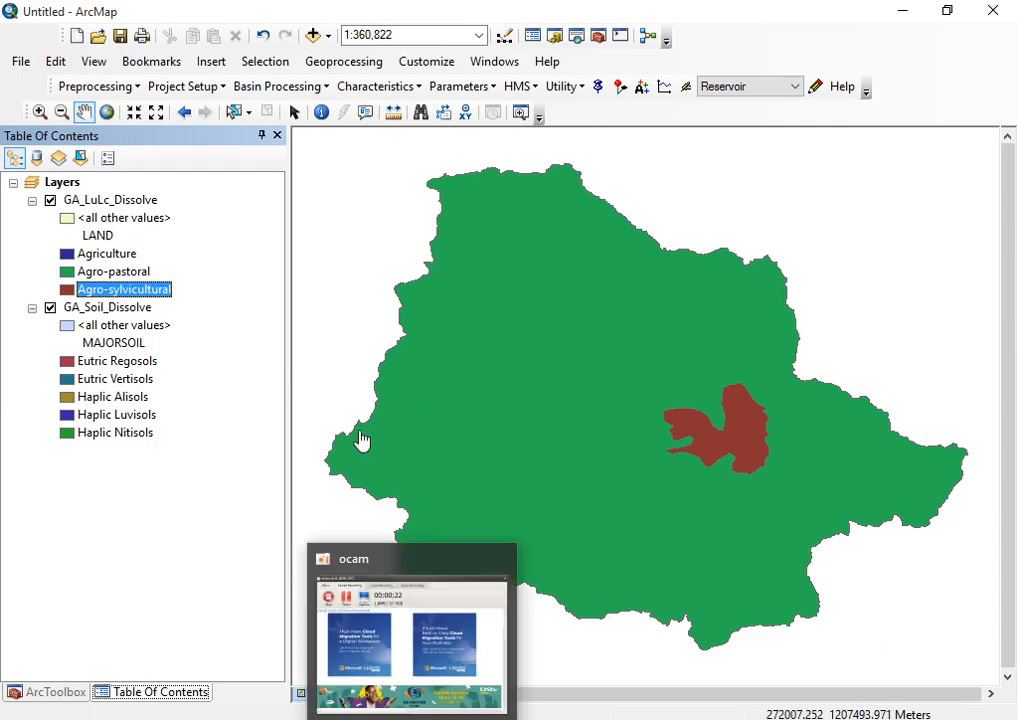
left_click(307, 257)
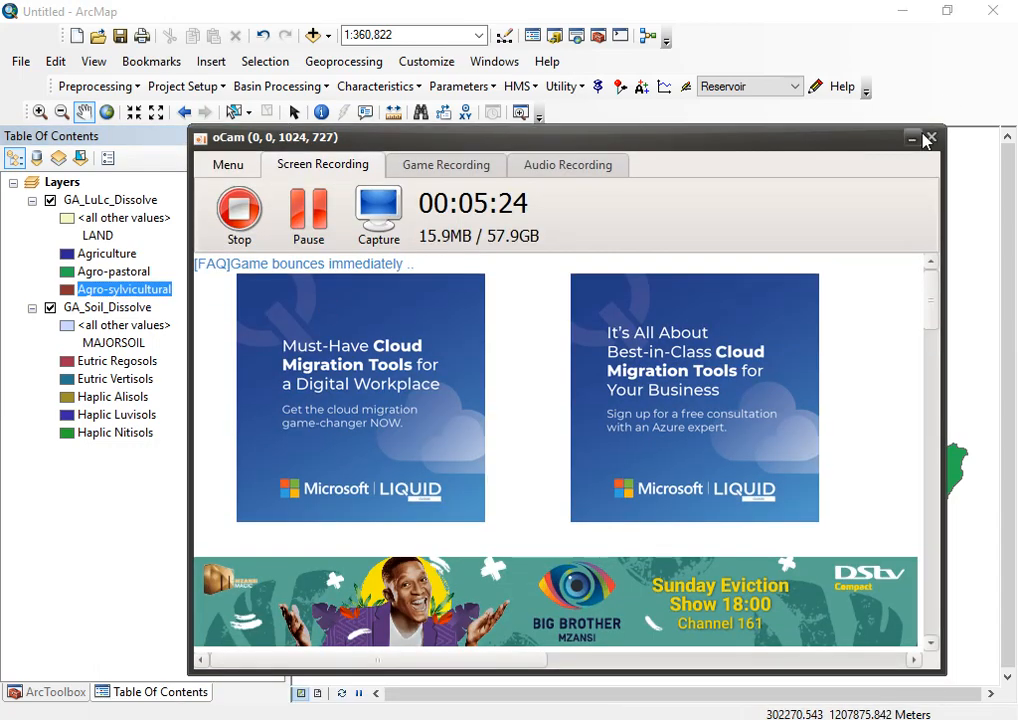
left_click(913, 138)
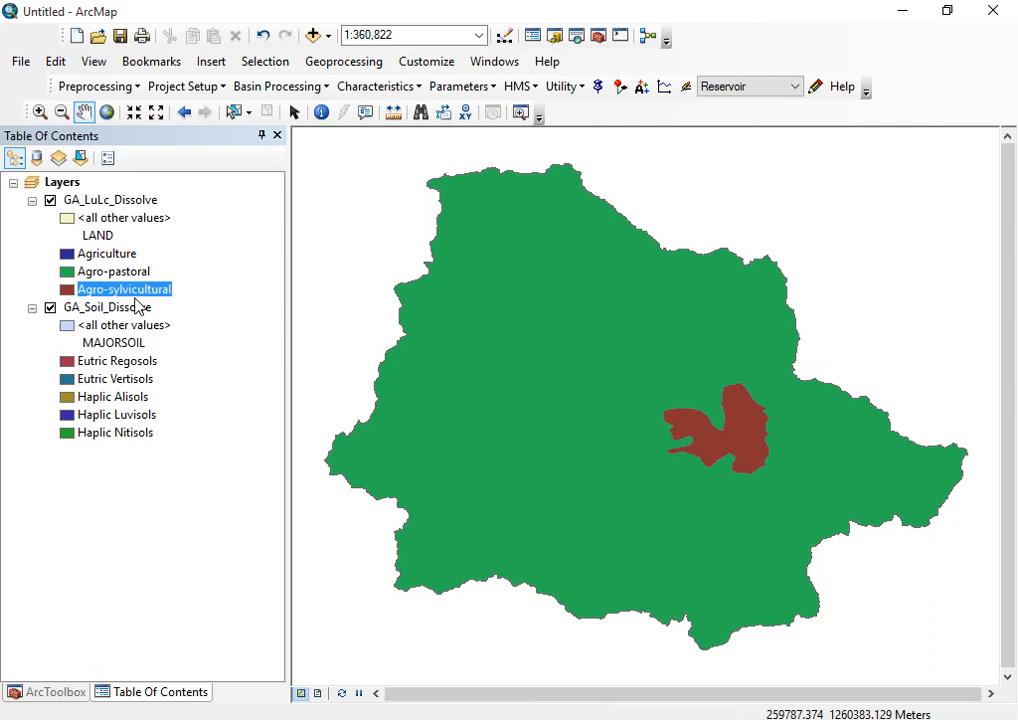
left_click(112, 200)
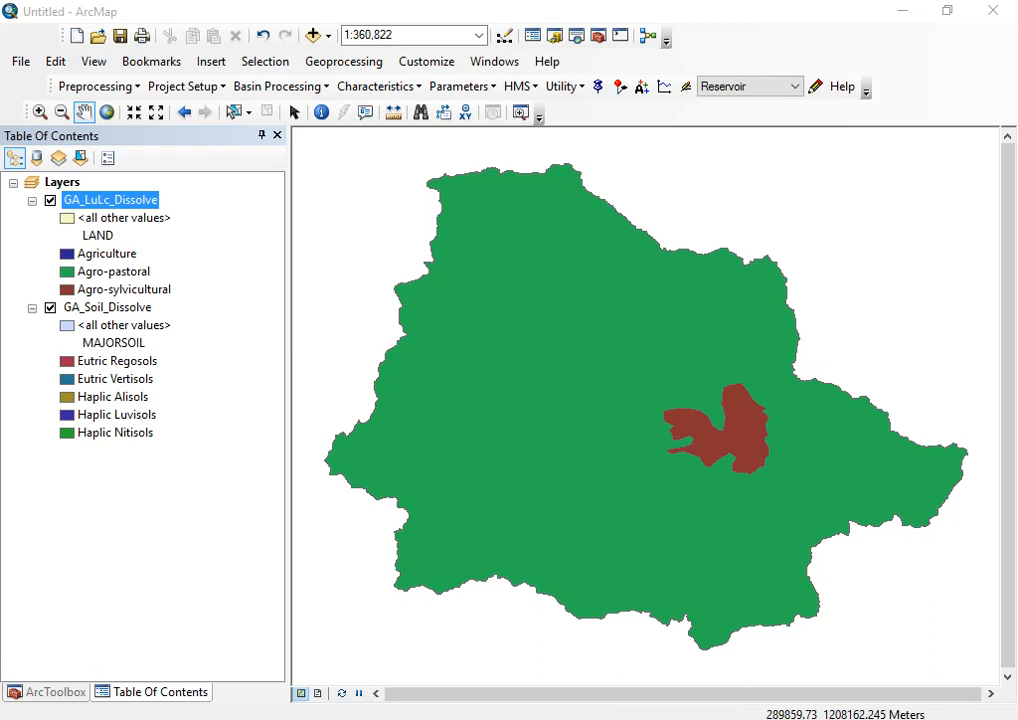
Switch to the curve number document in Word and read the SCS Curve Number Method equations and the TR-55 curve number table.
left_click(382, 686)
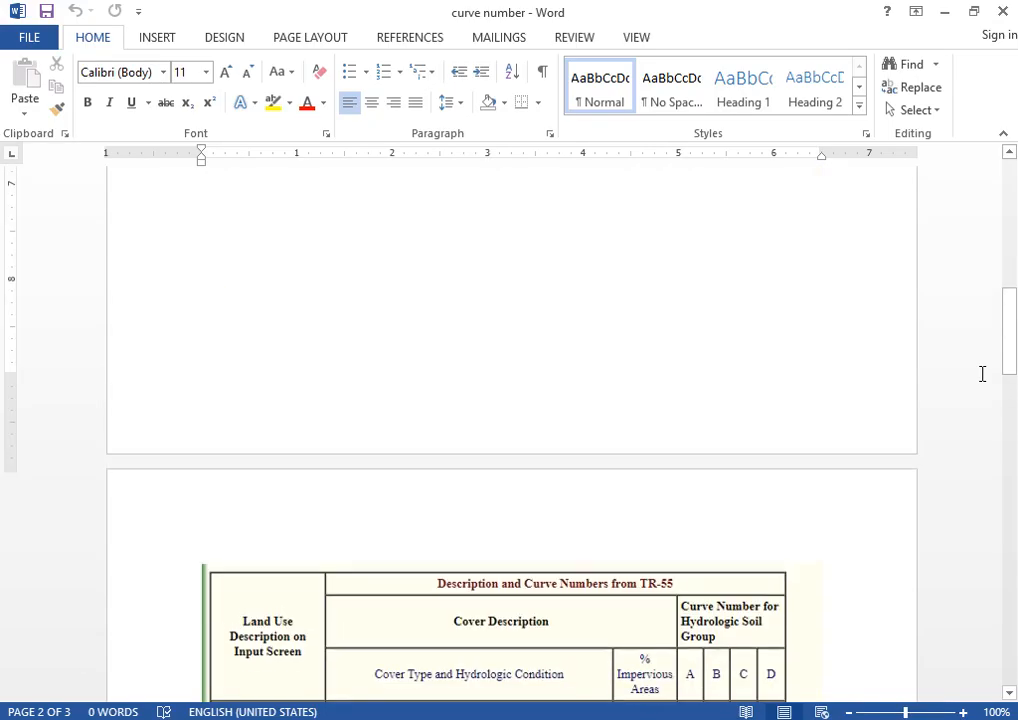
left_click_drag(1007, 314, 1008, 188)
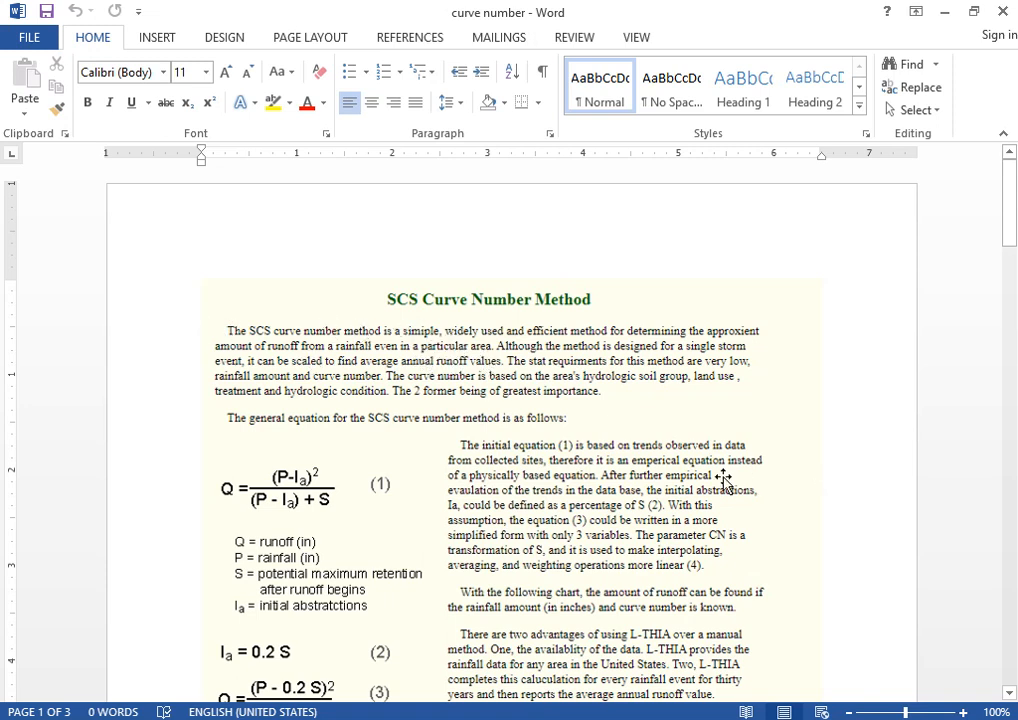
scroll(470, 541, "down", 2)
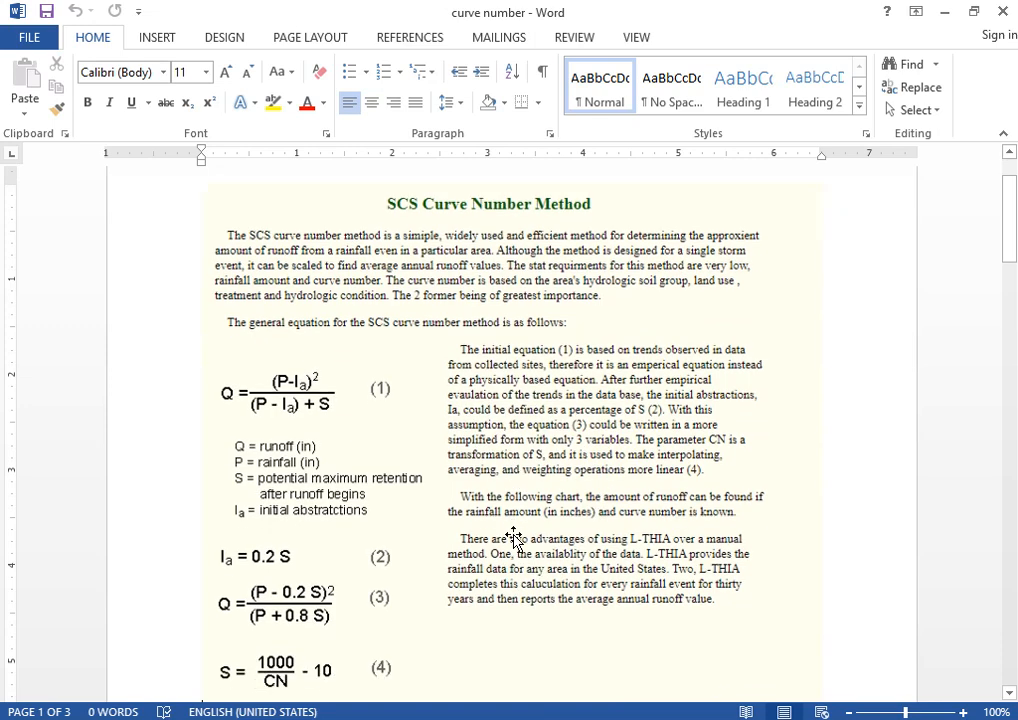
scroll(513, 540, "down", 1)
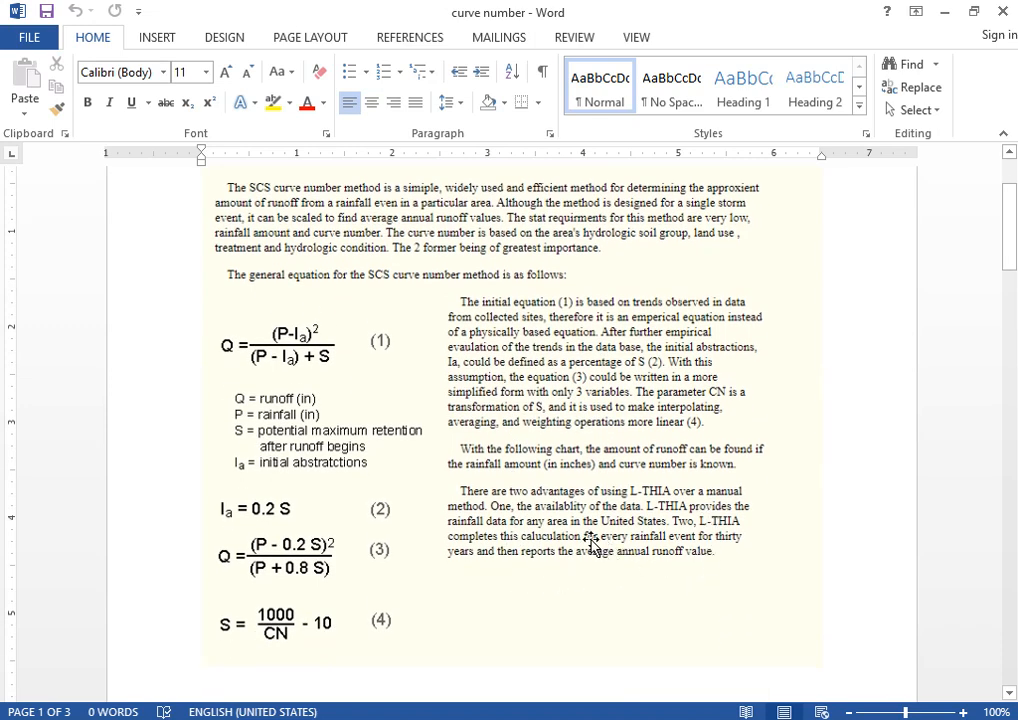
scroll(536, 550, "down", 8)
scroll(539, 590, "down", 12)
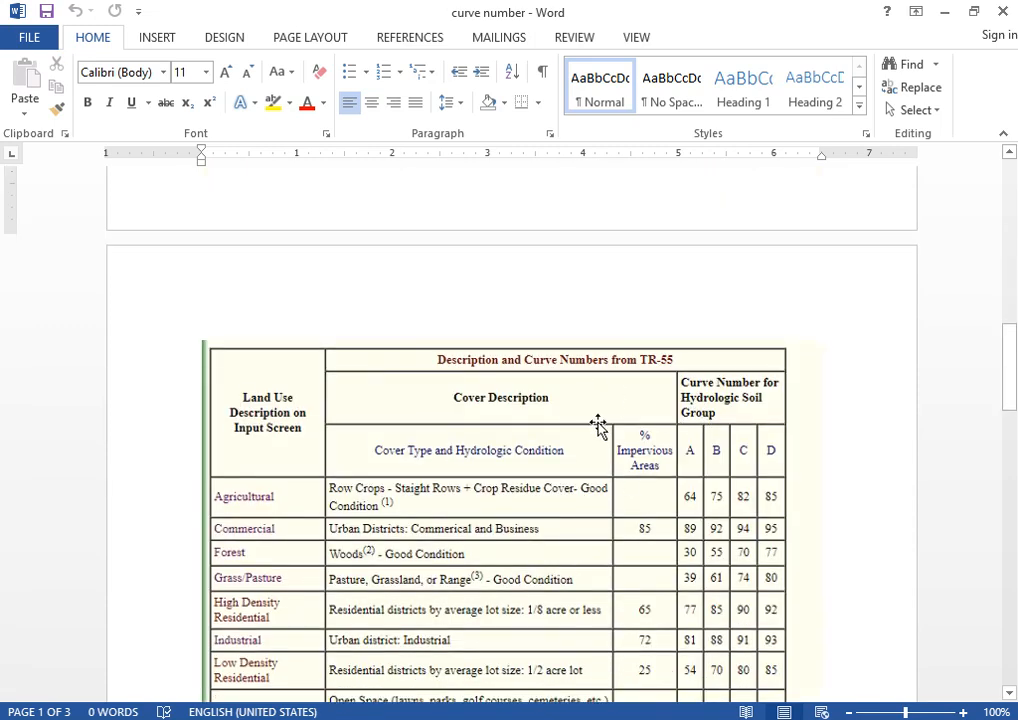
scroll(598, 420, "down", 4)
scroll(615, 468, "up", 1)
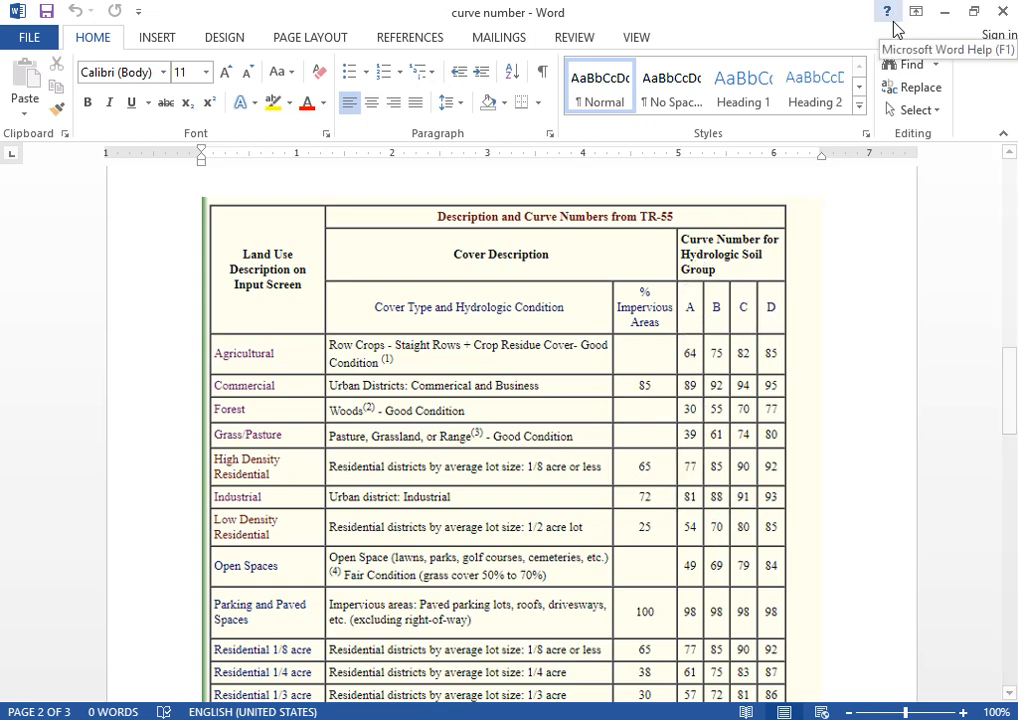
Return to ArcMap, open the attribute table of the GA_LuLc_Dissolve layer and examine its LAND column.
left_click(948, 16)
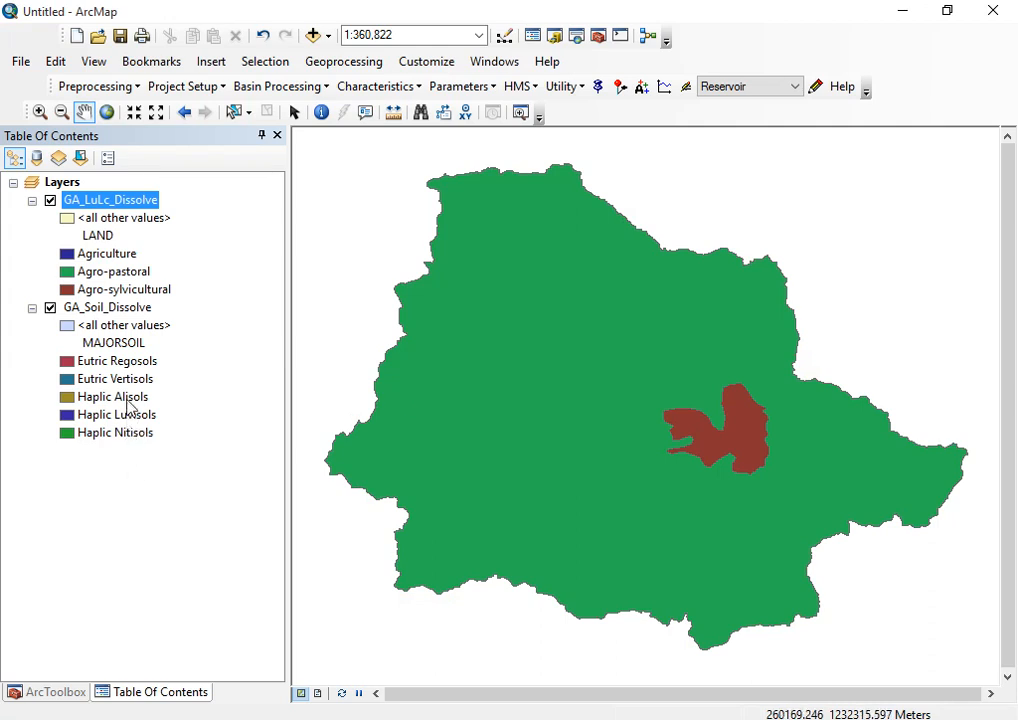
left_click(128, 380)
left_click(112, 360)
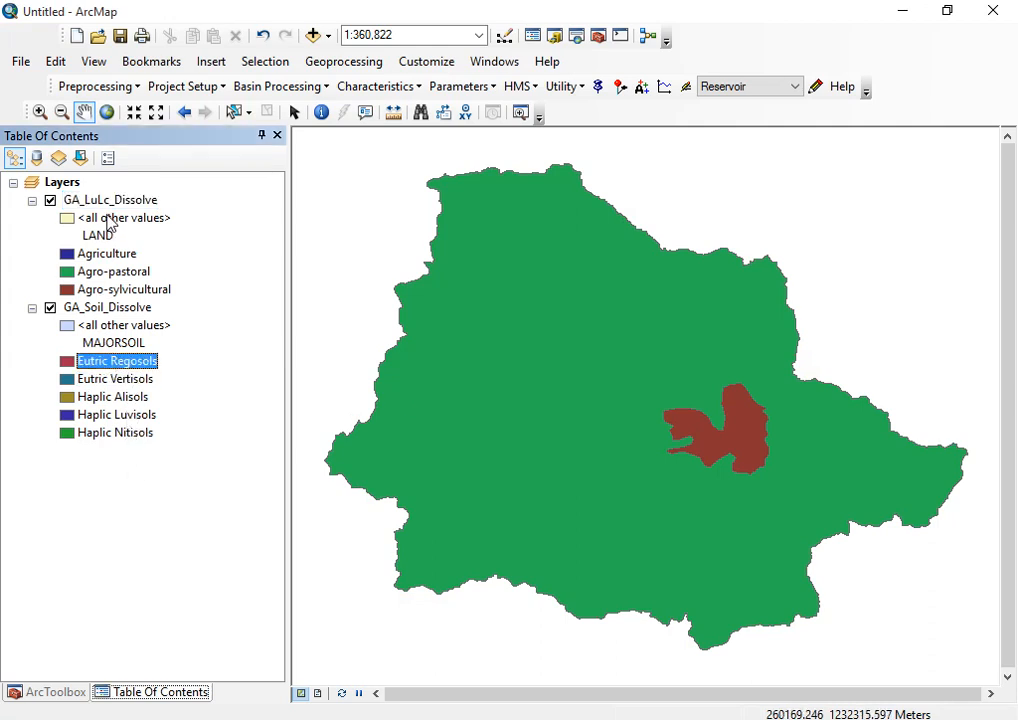
left_click(108, 202)
right_click(108, 206)
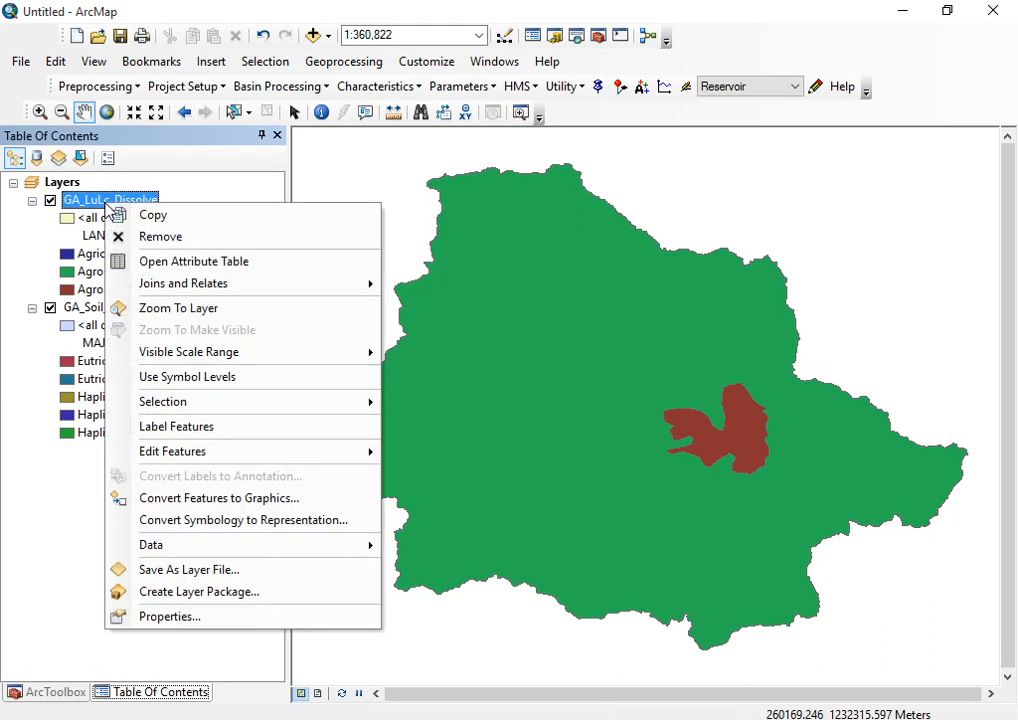
left_click(178, 268)
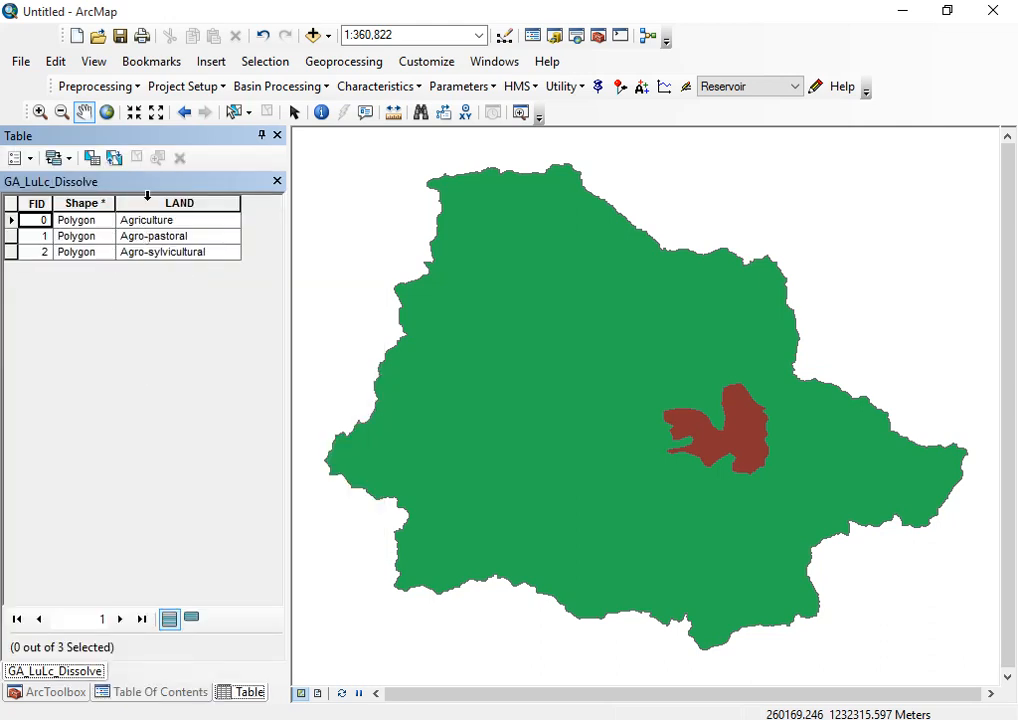
left_click(147, 200)
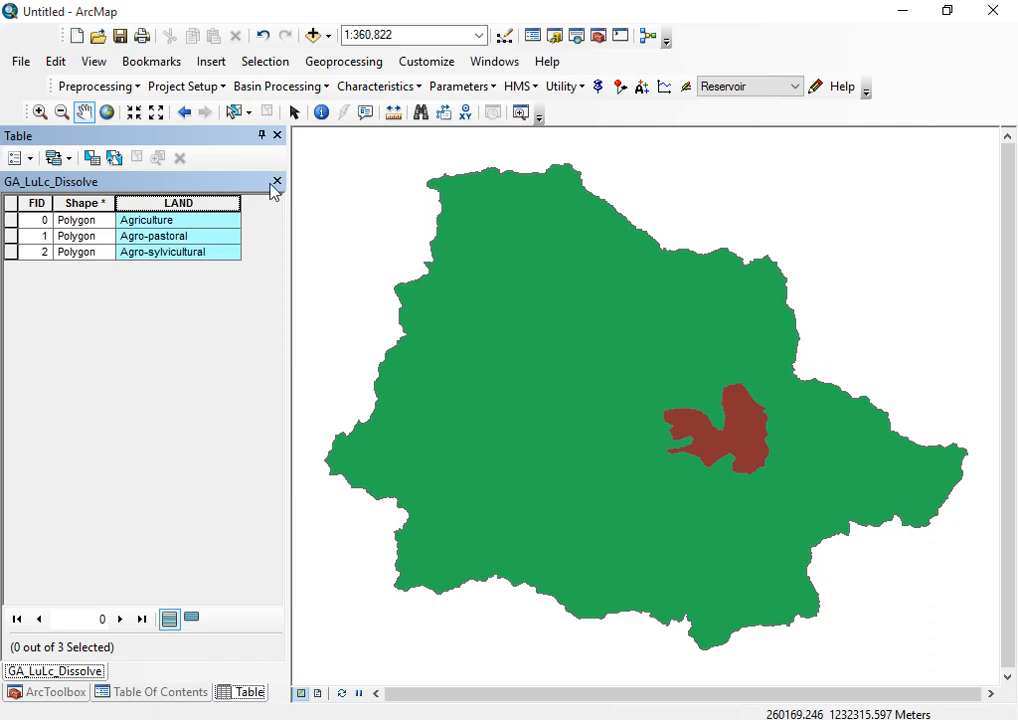
Open the attribute table of the GA_Soil_Dissolve layer and examine its MAJORSOIL, Texture, Drainage and HSG columns.
left_click(275, 182)
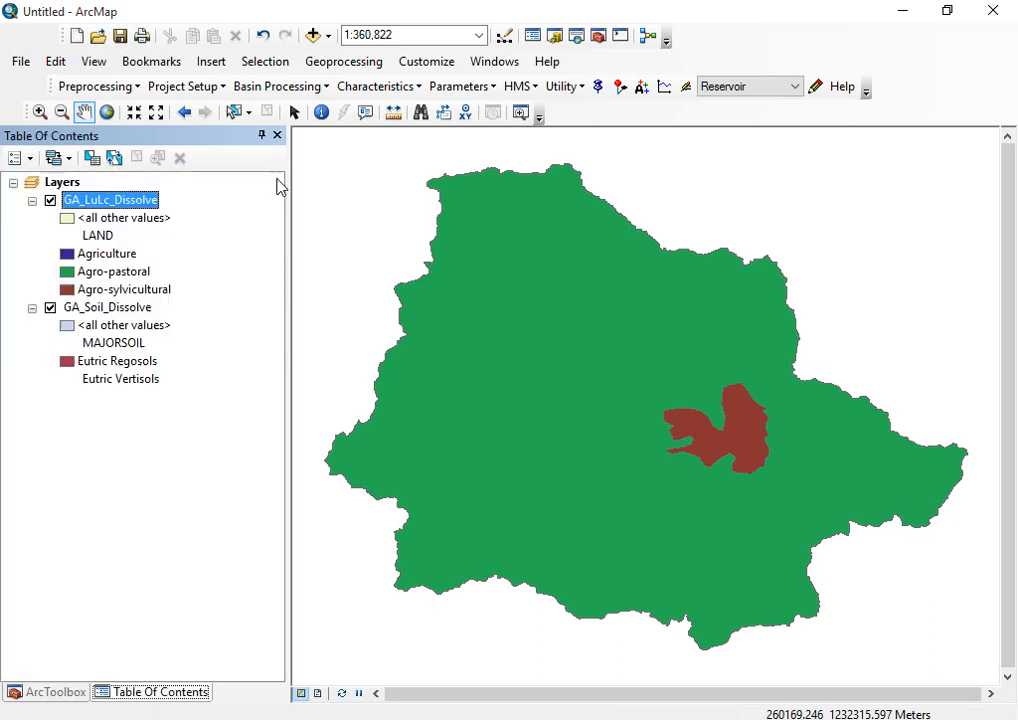
left_click(116, 311)
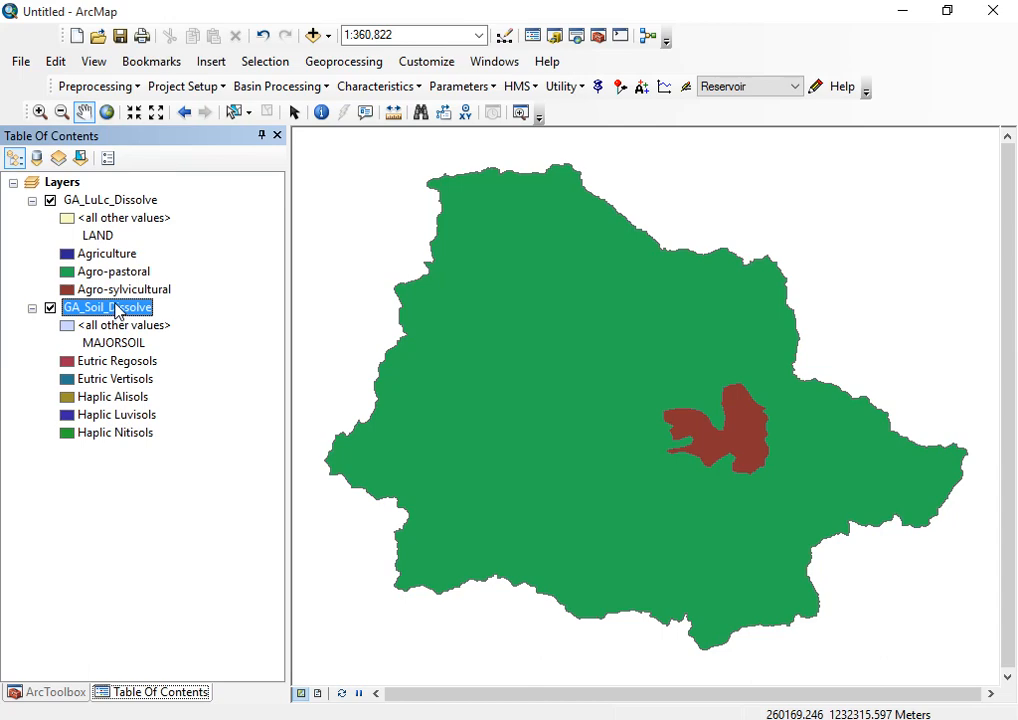
right_click(116, 311)
left_click(232, 352)
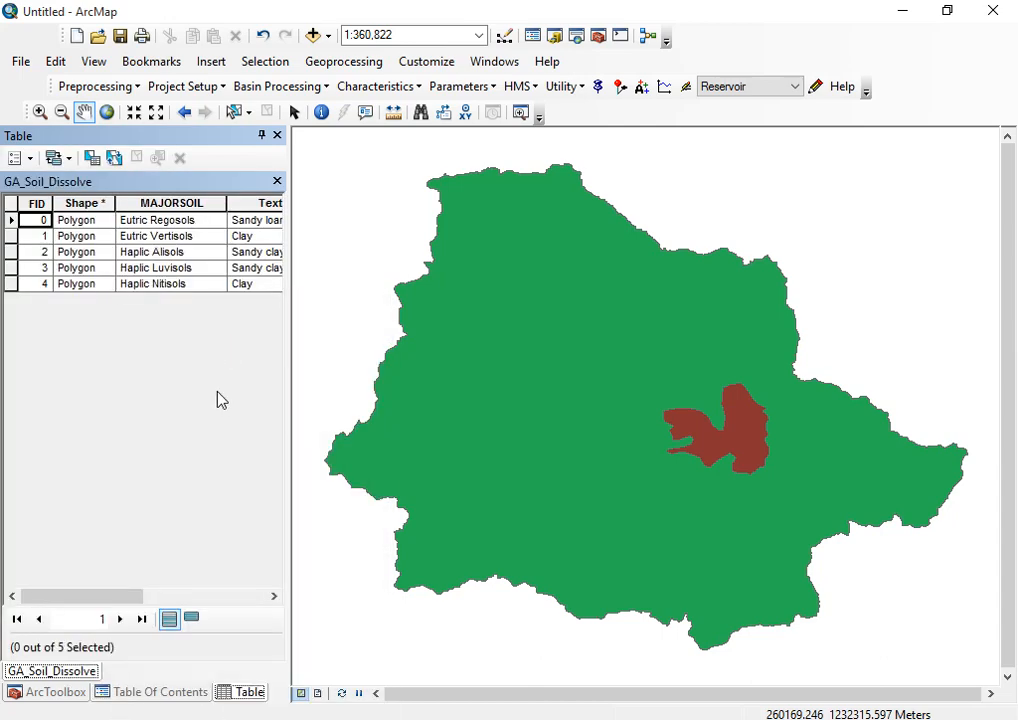
left_click_drag(107, 597, 250, 600)
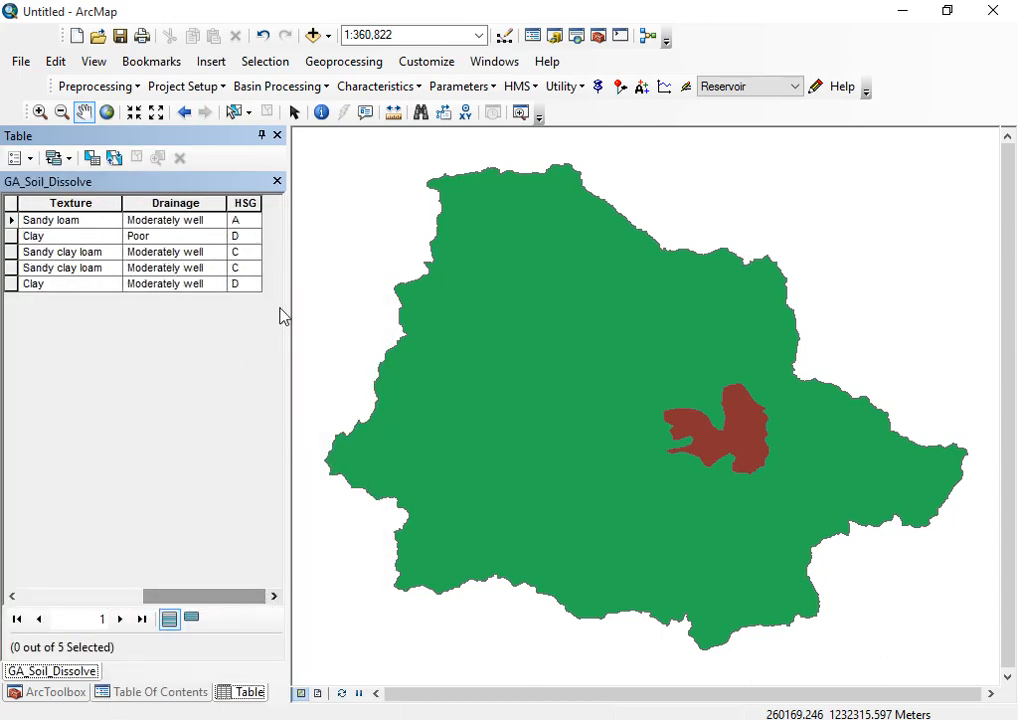
left_click(236, 196)
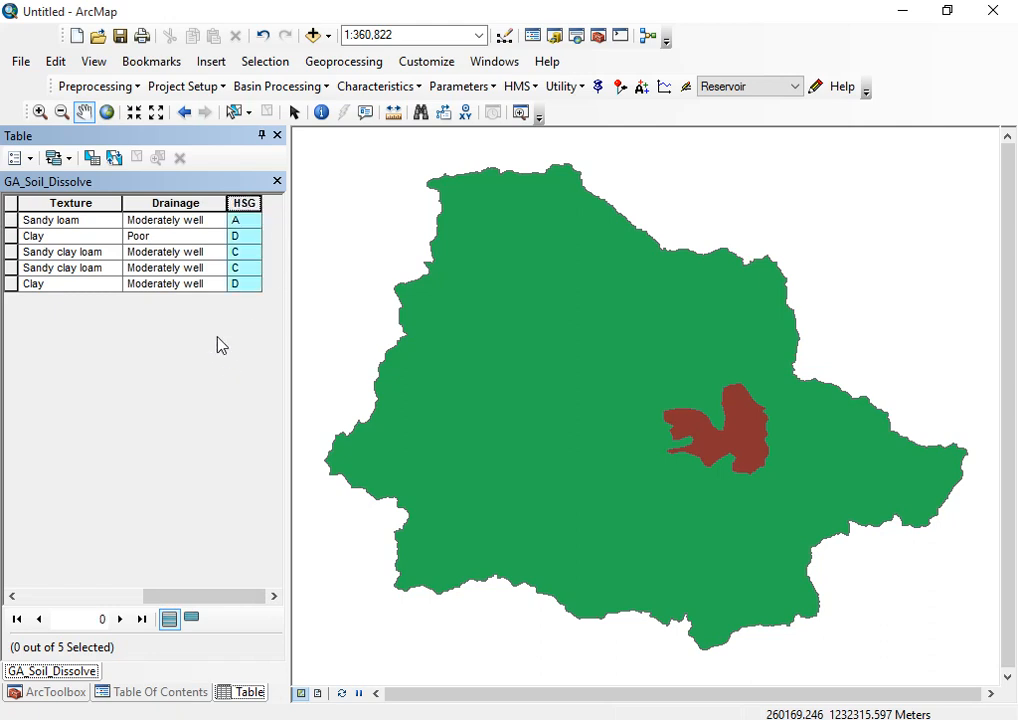
left_click(201, 290)
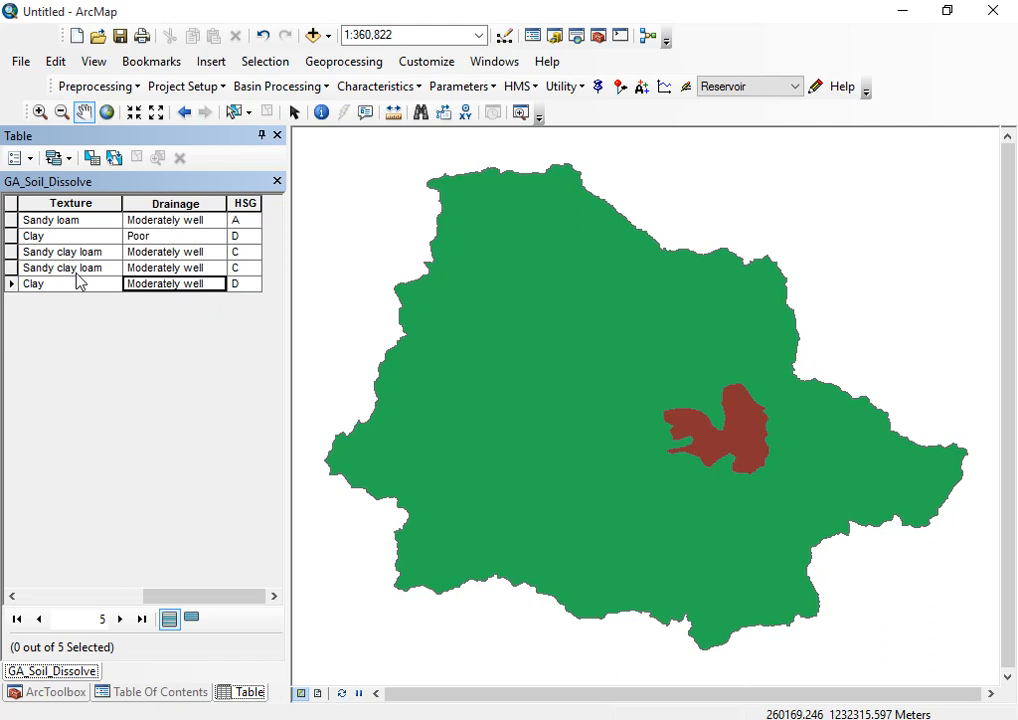
left_click_drag(170, 598, 27, 597)
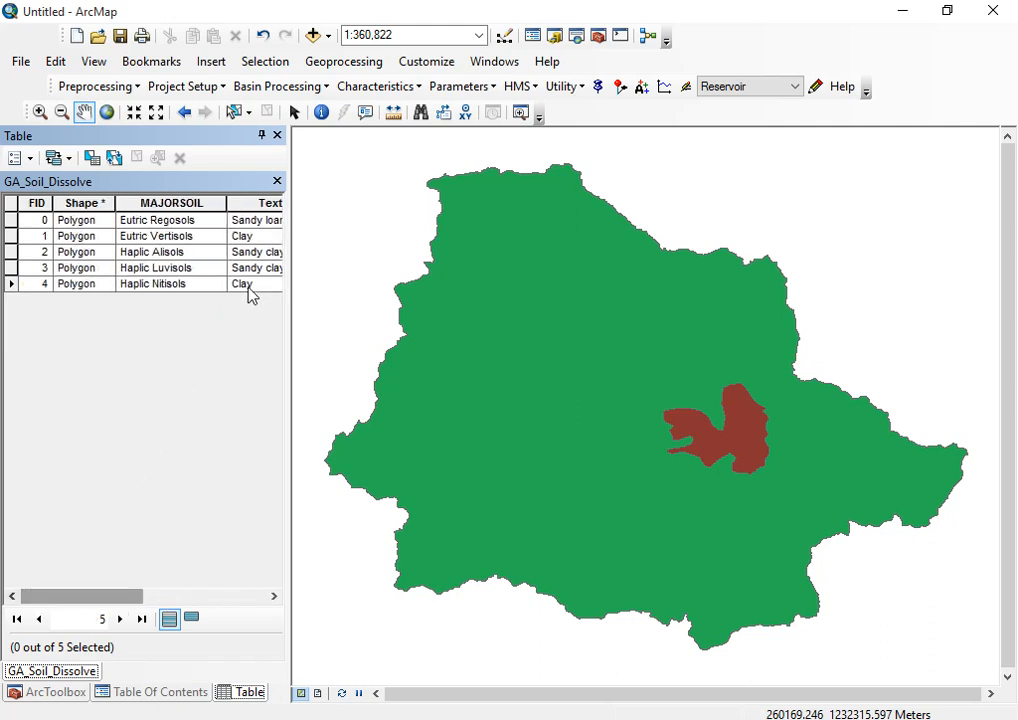
left_click(277, 182)
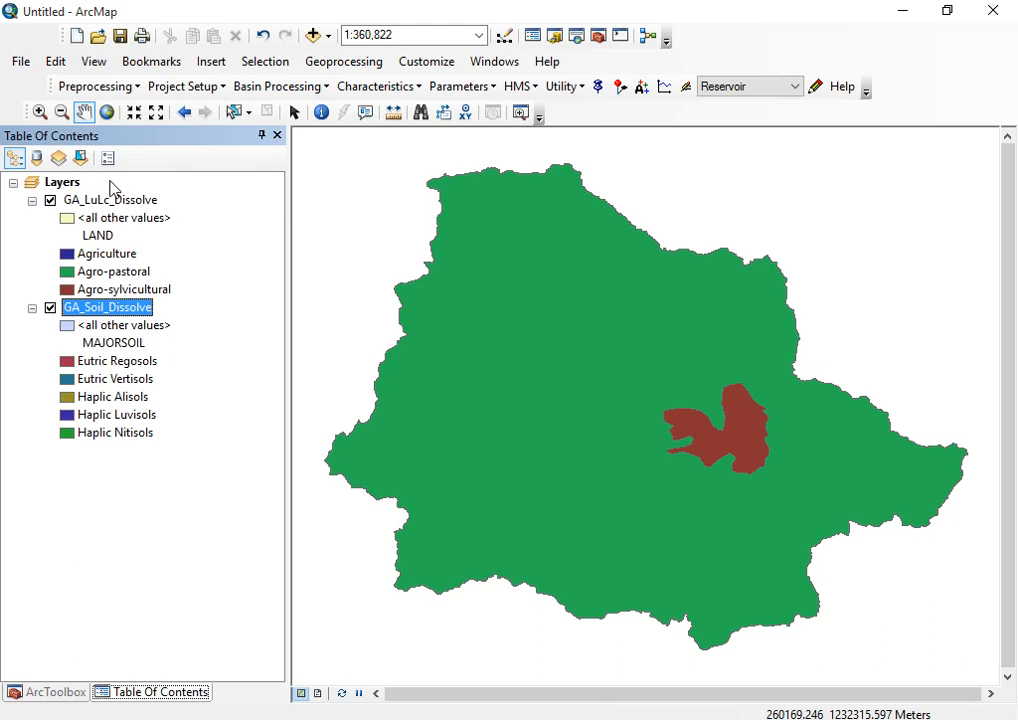
left_click(108, 200)
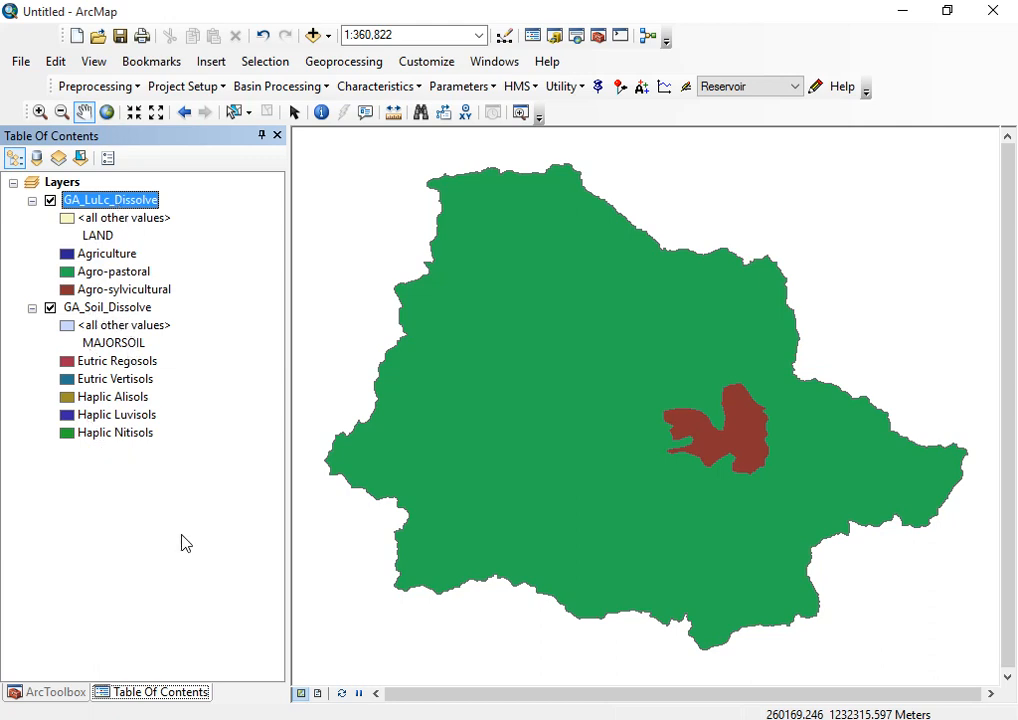
left_click(110, 307)
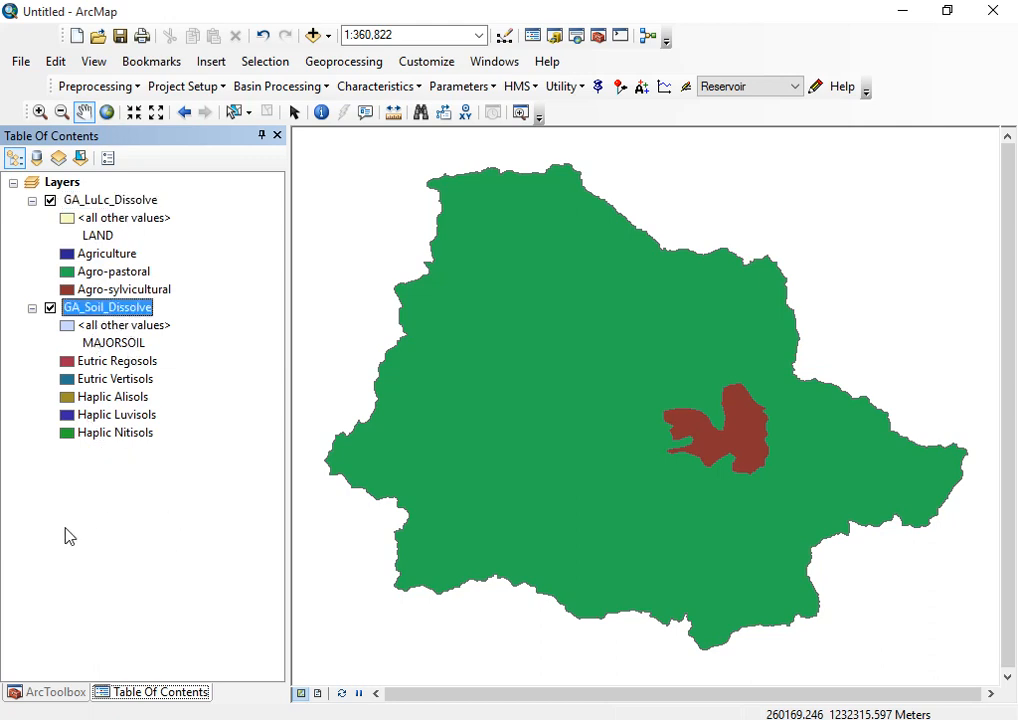
left_click(103, 204)
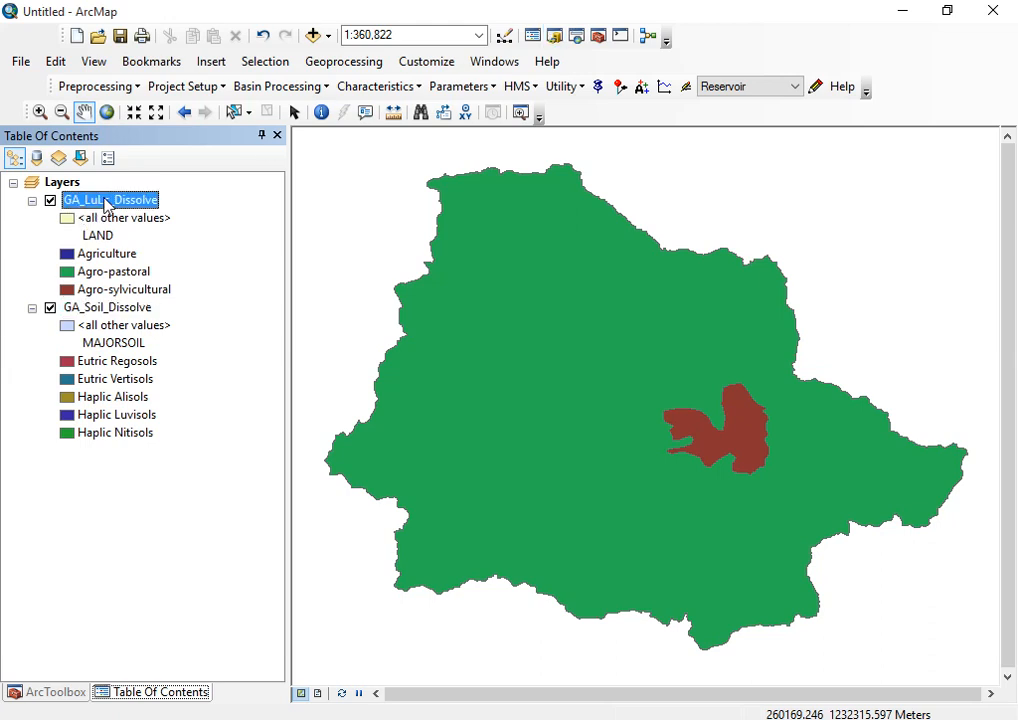
right_click(116, 207)
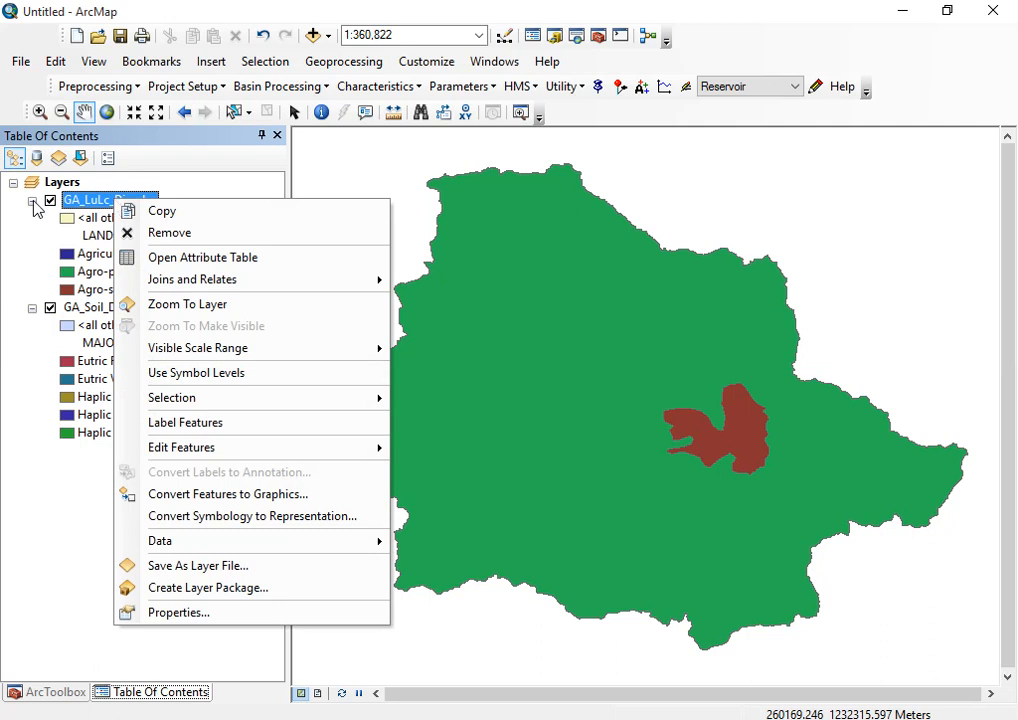
left_click(86, 252)
Set up an attribute join of the GA_Soil_Dissolve table to the GA_LuLc_Dissolve layer, with FID as the join field in both.
left_click(119, 204)
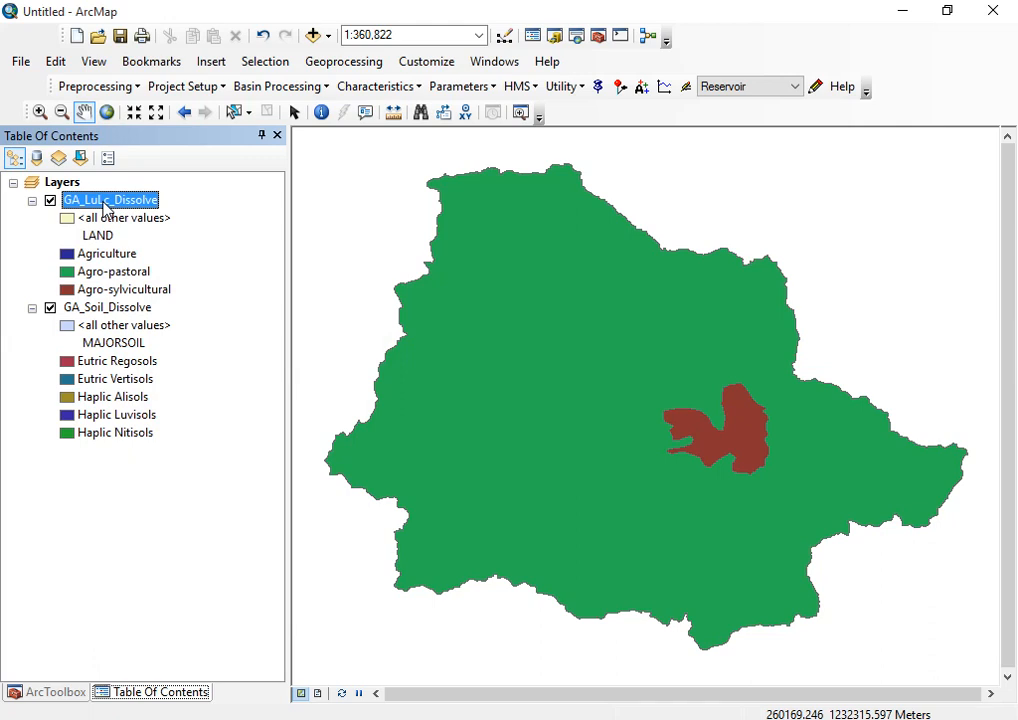
right_click(106, 207)
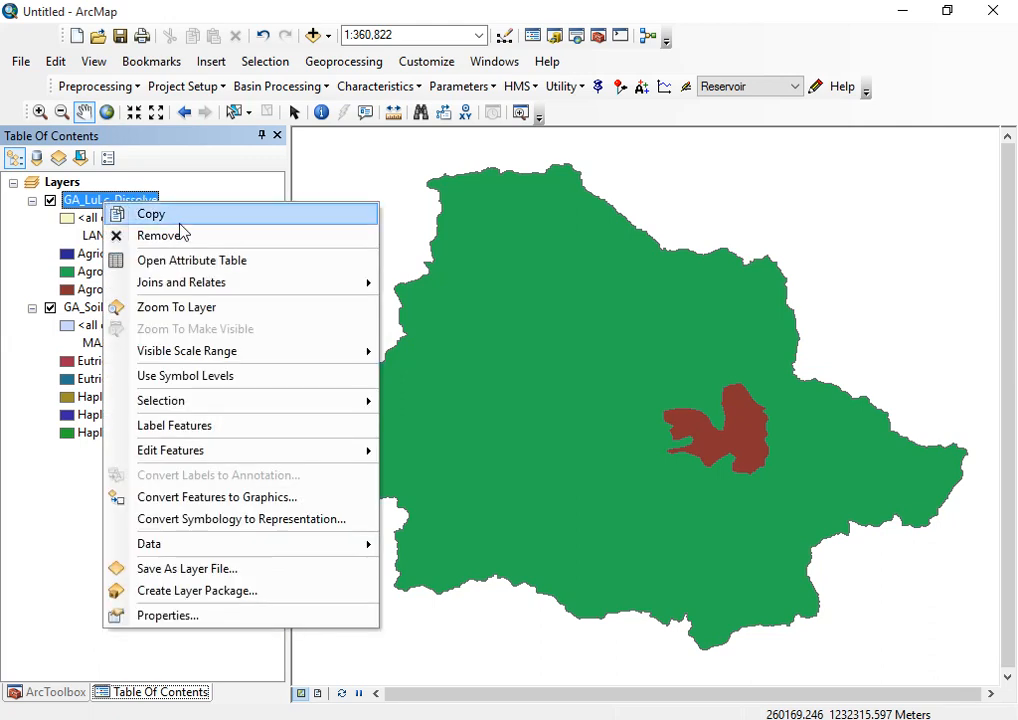
mouse_move(182, 289)
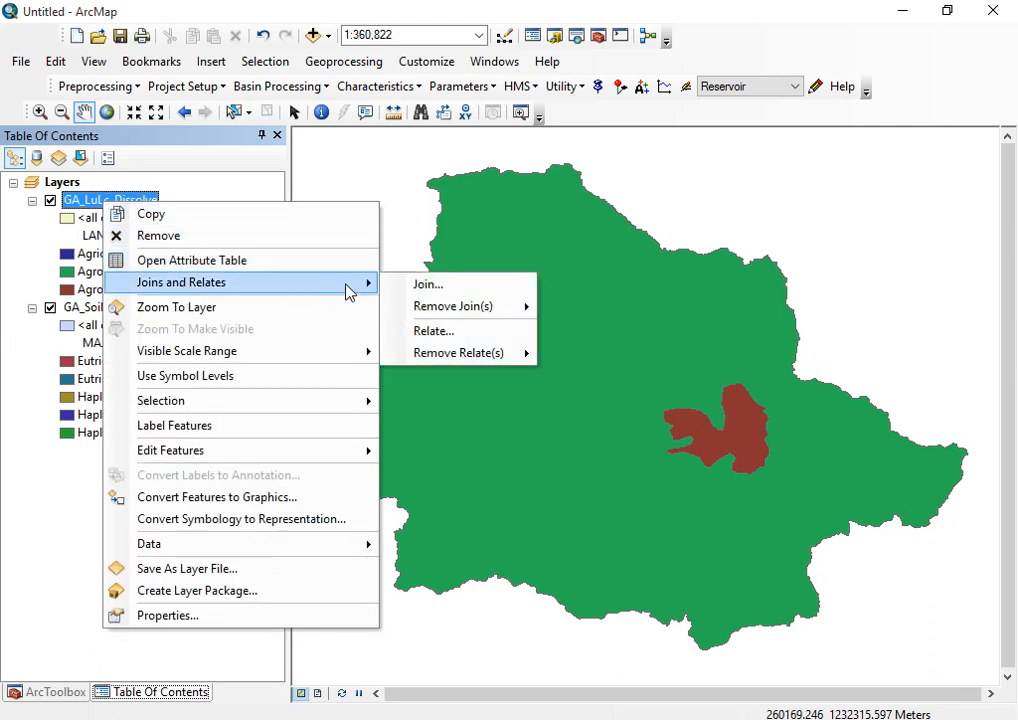
left_click(430, 286)
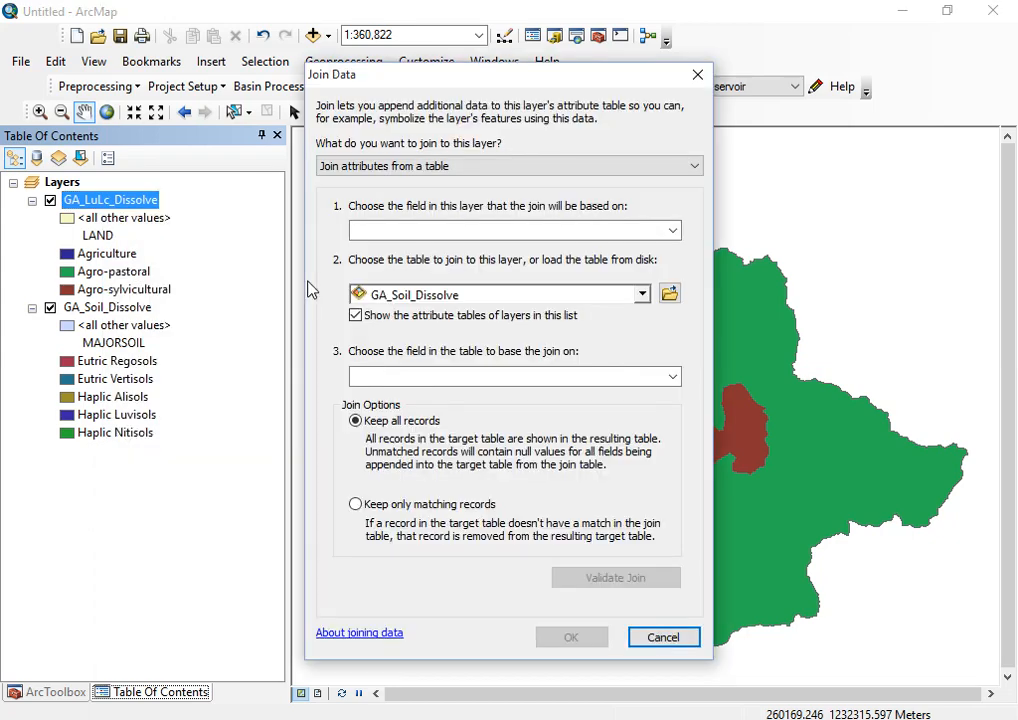
left_click(436, 232)
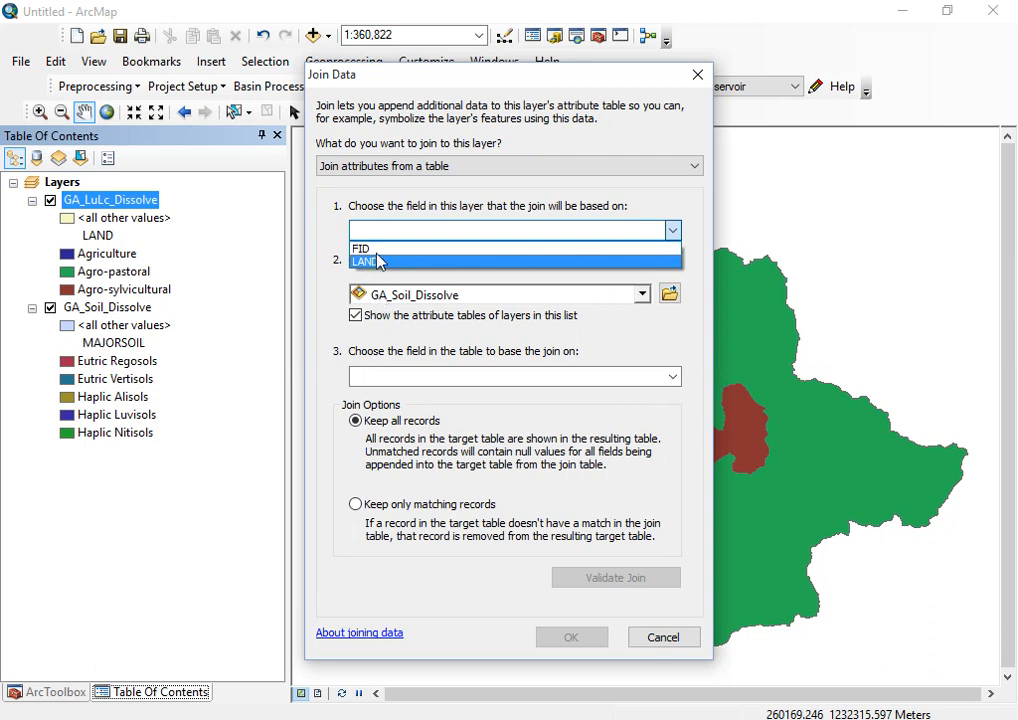
left_click(410, 230)
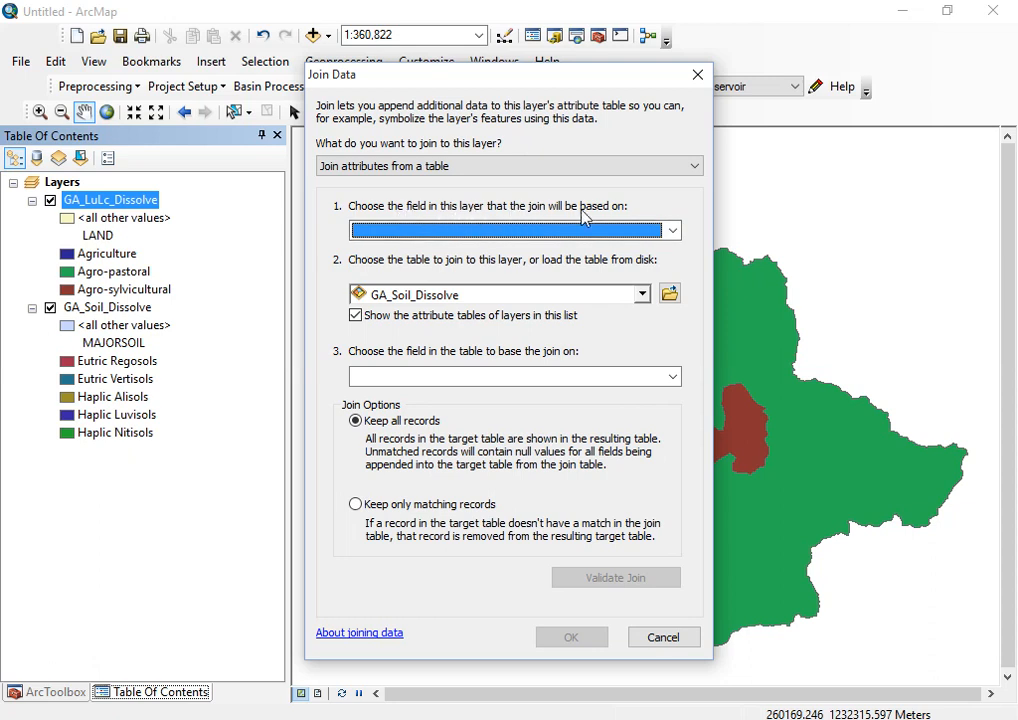
left_click(672, 230)
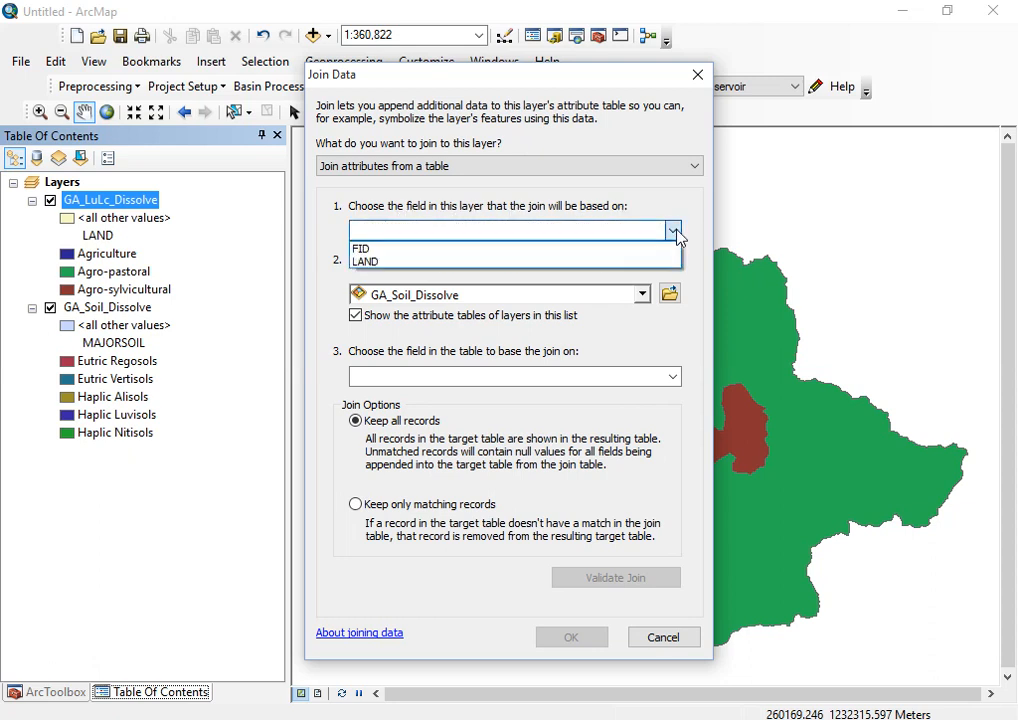
left_click(486, 250)
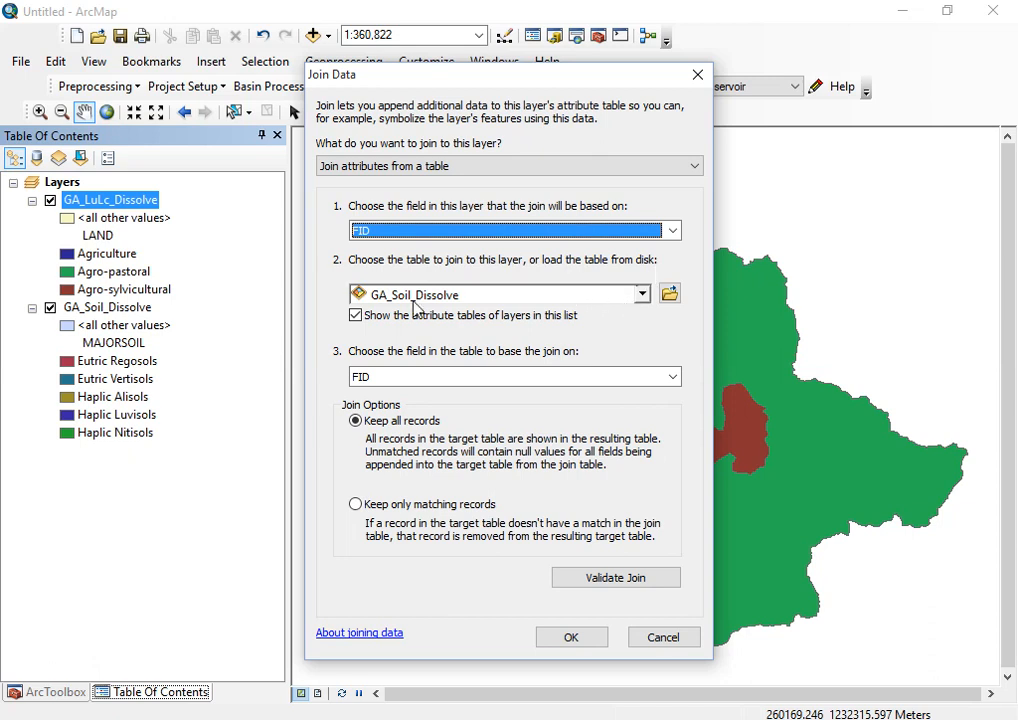
left_click(642, 294)
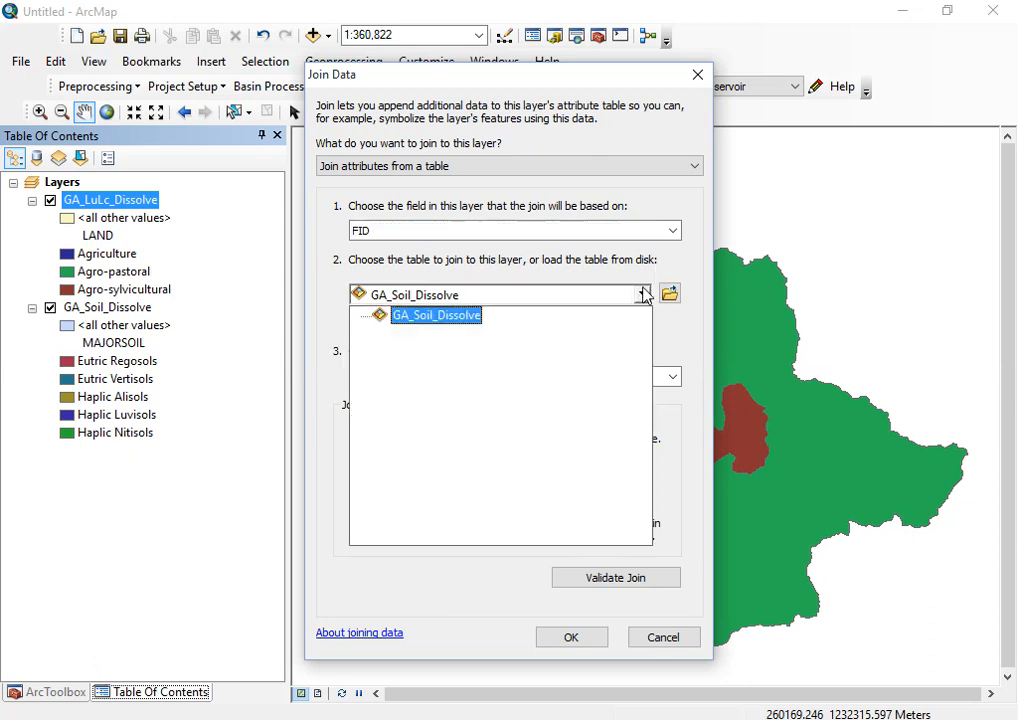
left_click(437, 315)
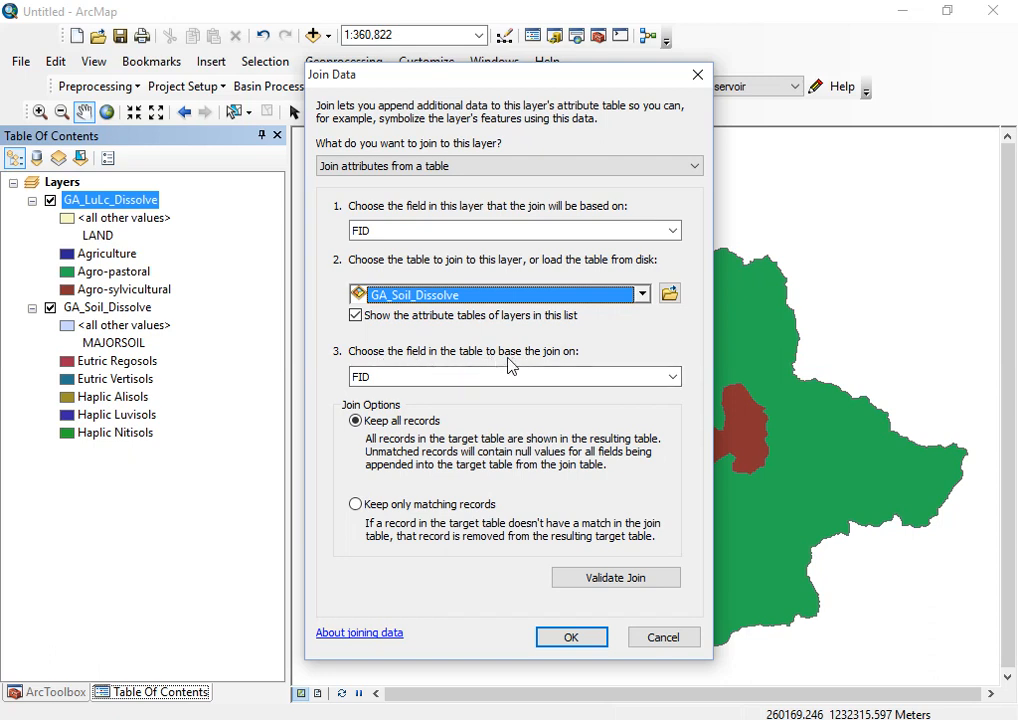
left_click(673, 377)
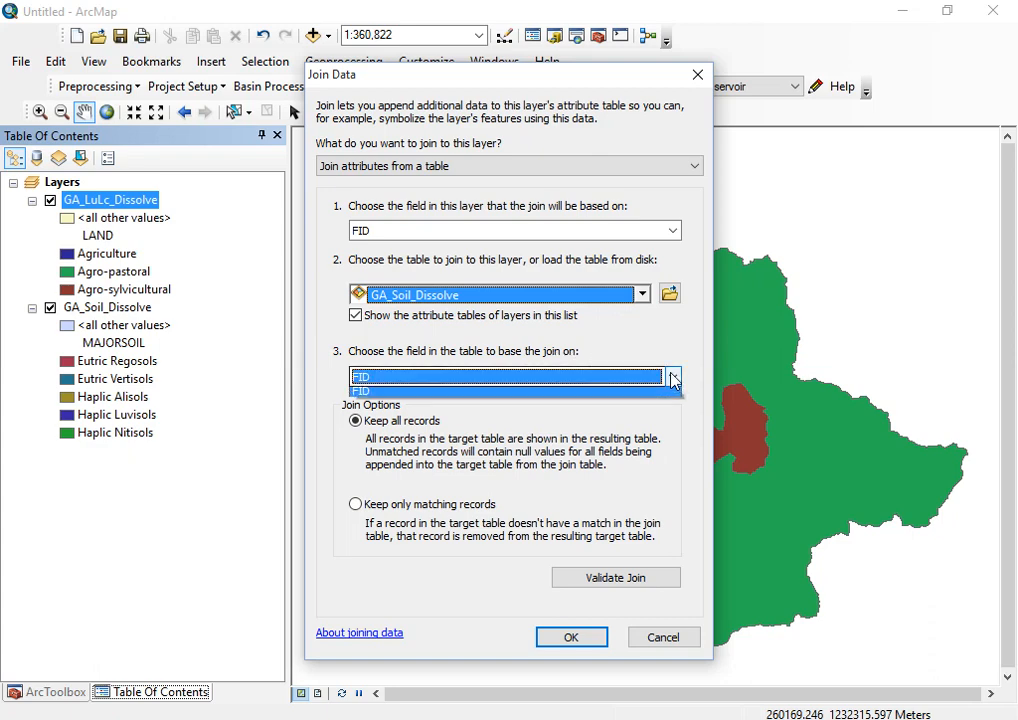
left_click(673, 379)
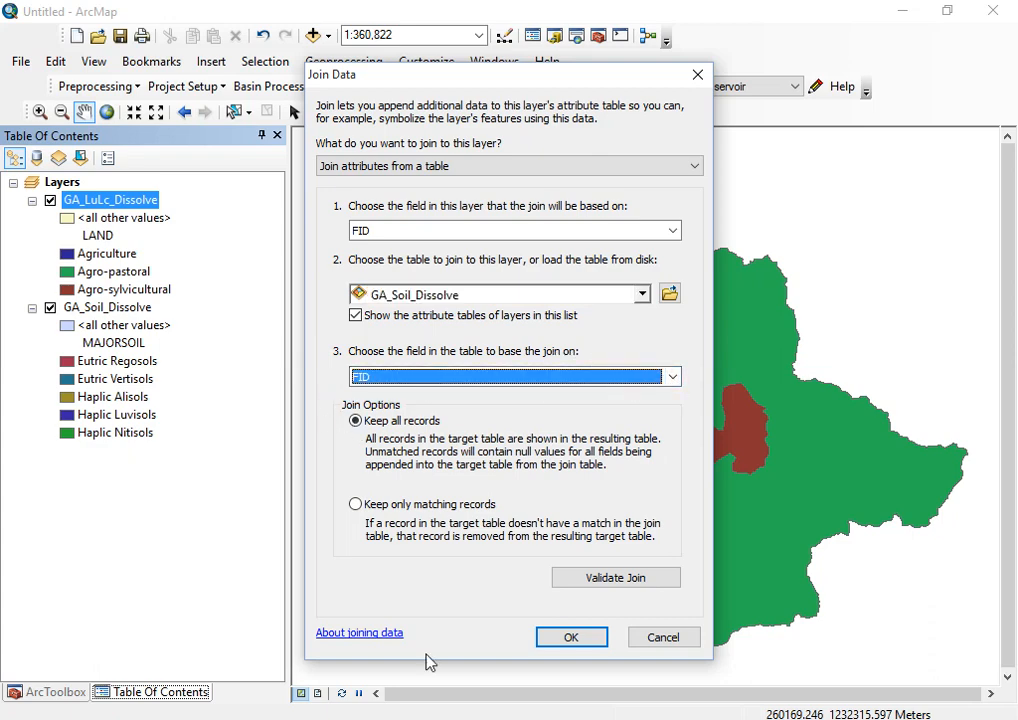
Validate the join between the land use and soil tables and apply it, keeping all records.
left_click(590, 582)
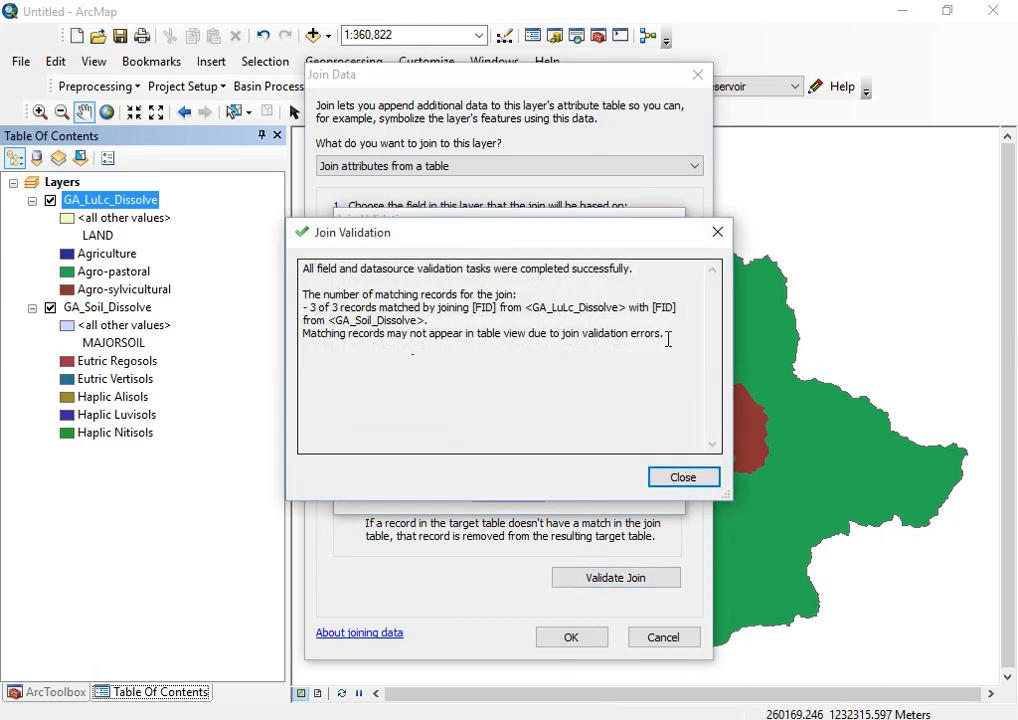
left_click(700, 481)
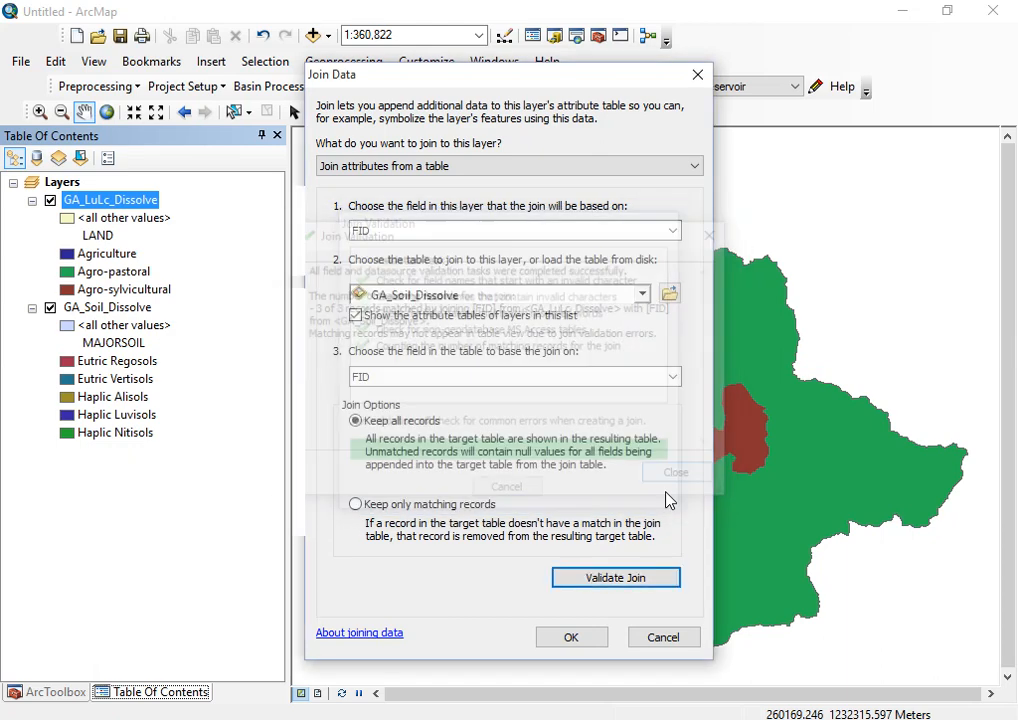
left_click(571, 638)
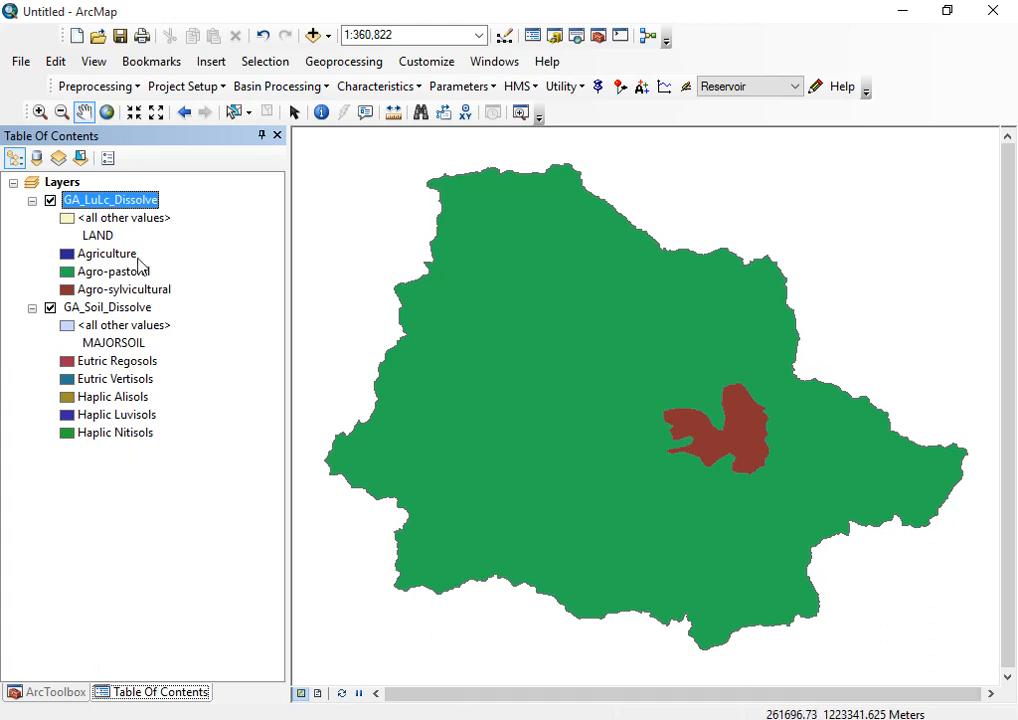
left_click(100, 310)
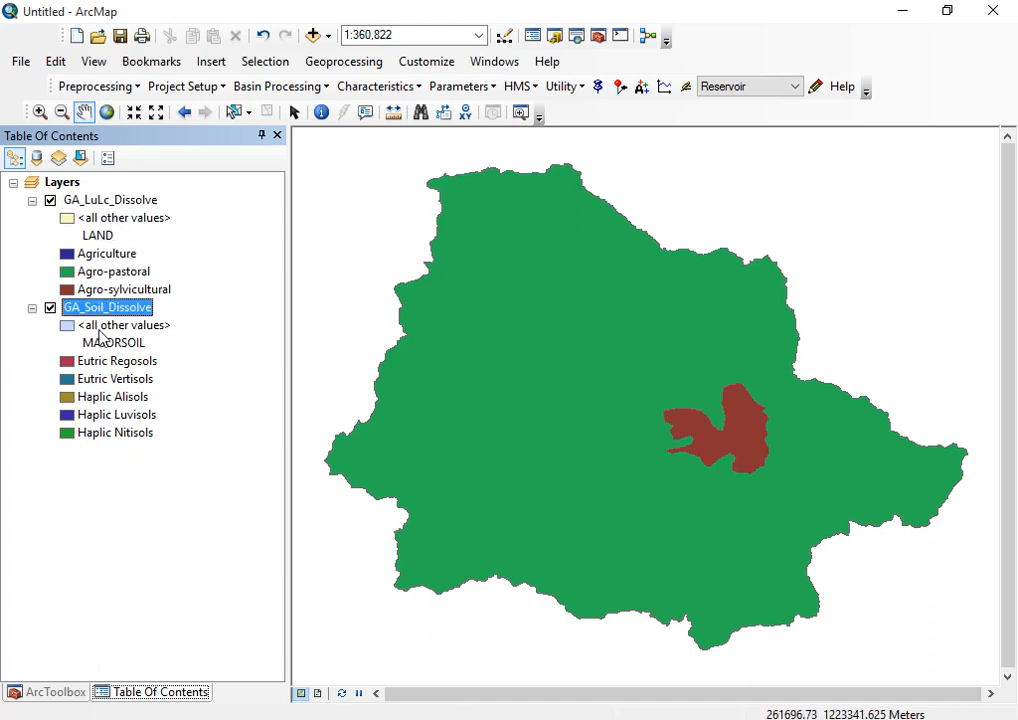
left_click(118, 206)
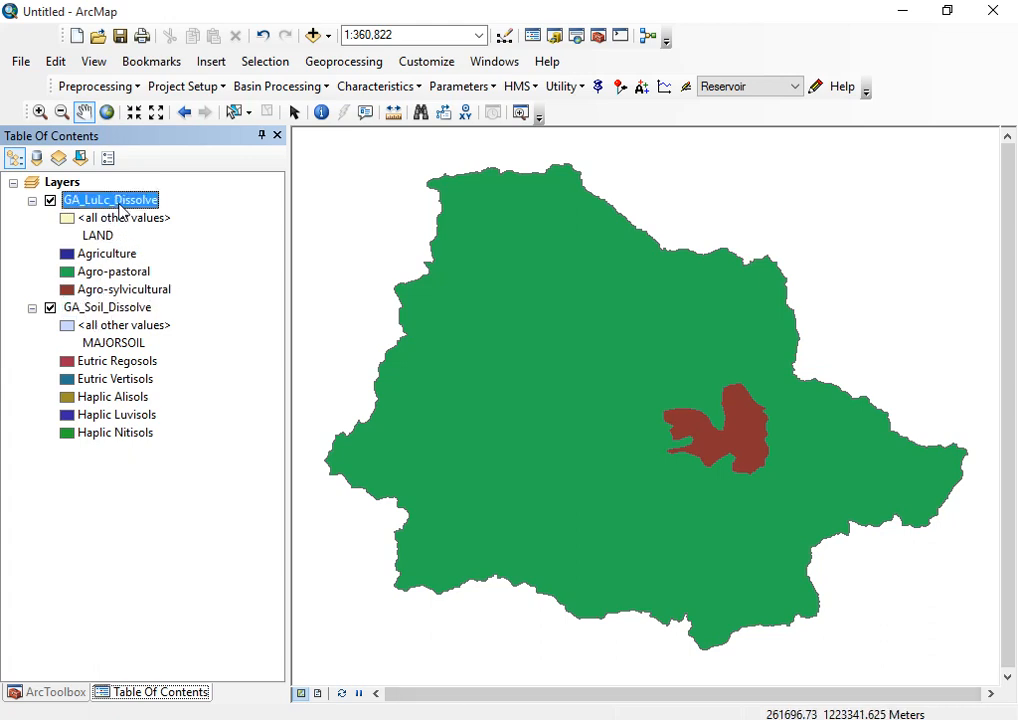
left_click(32, 309)
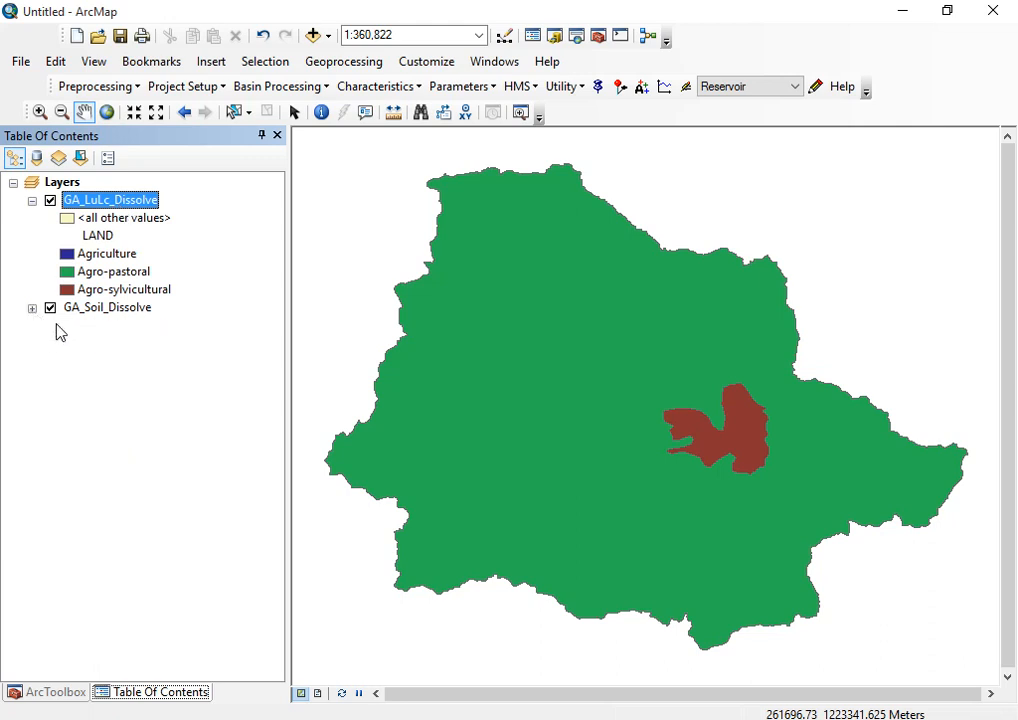
left_click(32, 309)
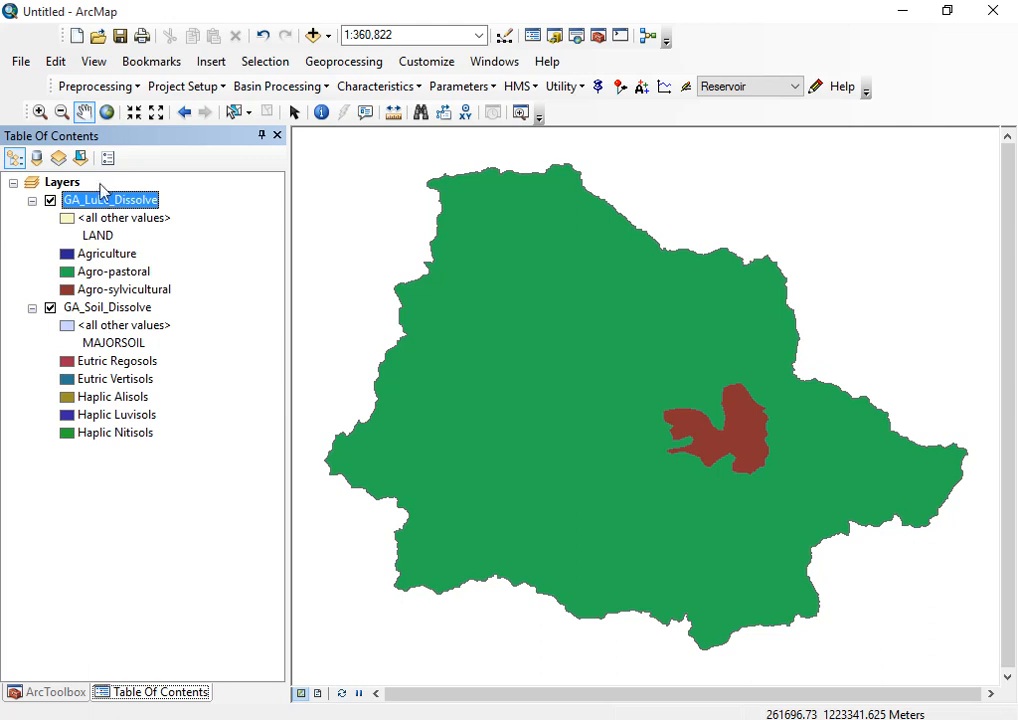
Open the attribute table of the joined GA_LuLc_Dissolve layer and examine its FID column and the appended soil fields.
right_click(99, 205)
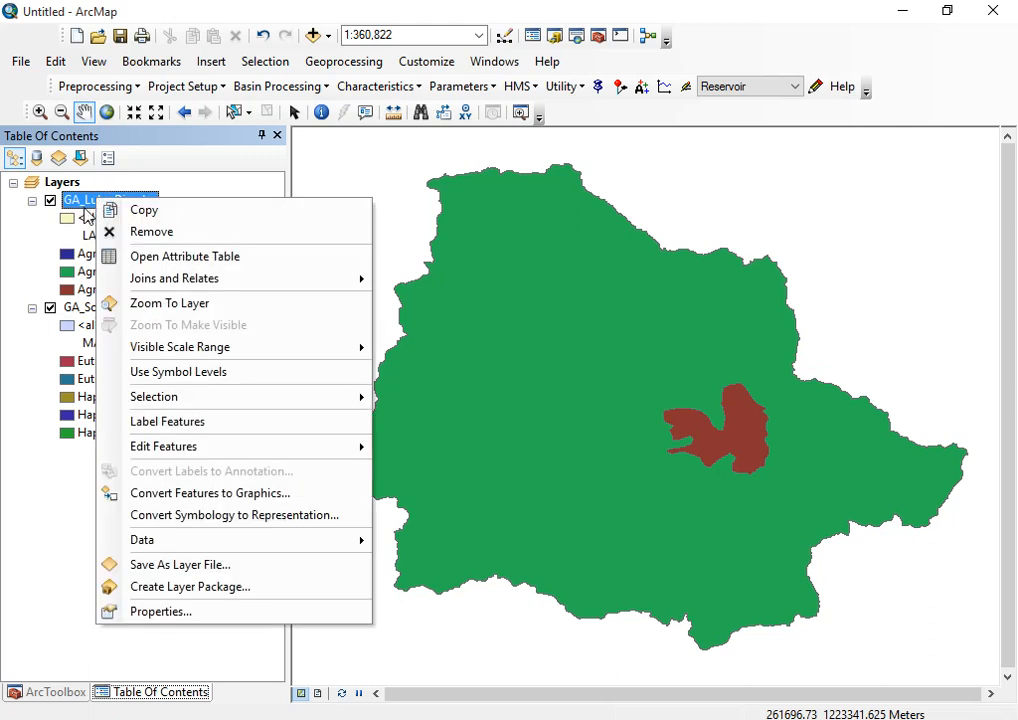
left_click(168, 257)
left_click_drag(82, 597, 23, 554)
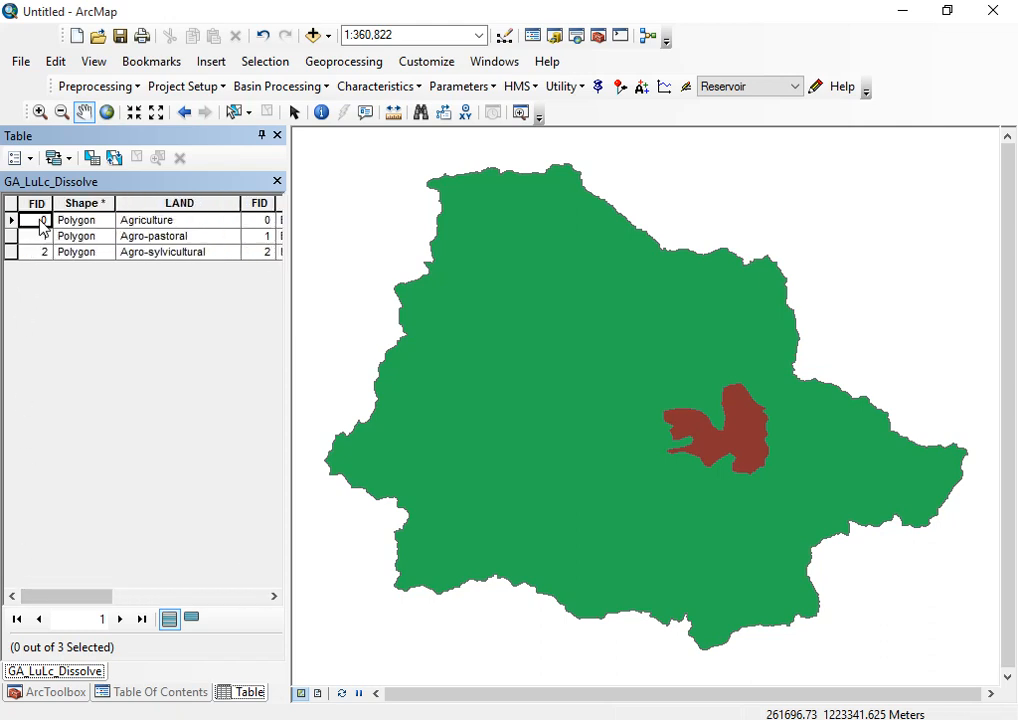
left_click(76, 222)
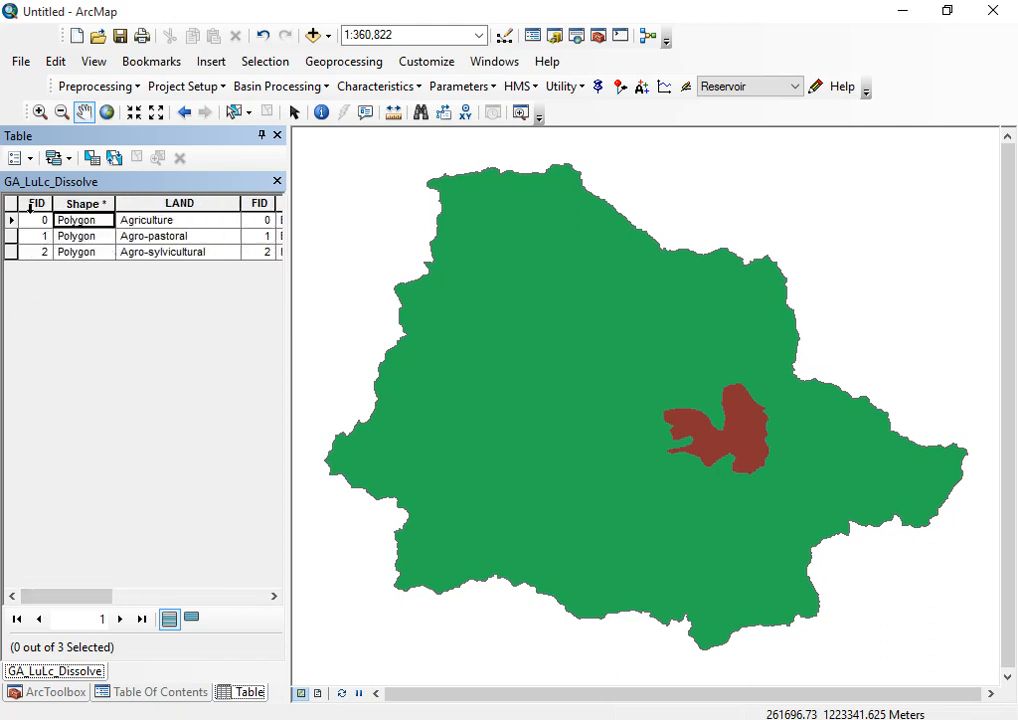
left_click(29, 204)
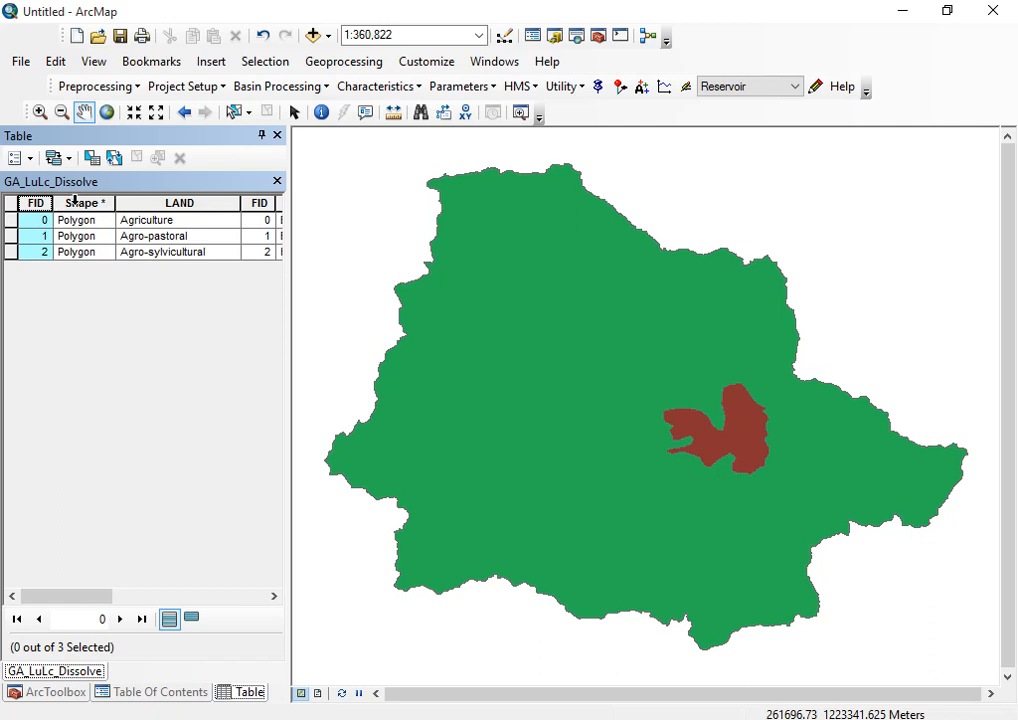
Examine the LAND, MAJORSOIL, Drainage and HSG columns of the joined GA_LuLc_Dissolve table, and close the table.
left_click(75, 203)
left_click(158, 203)
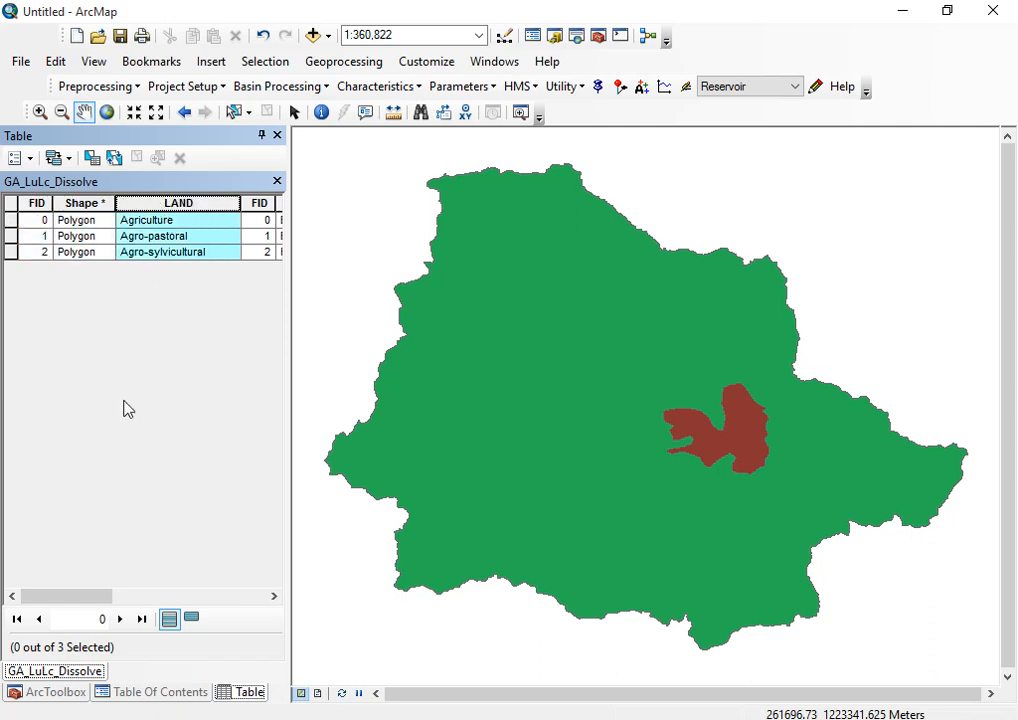
left_click(274, 597)
left_click(274, 597)
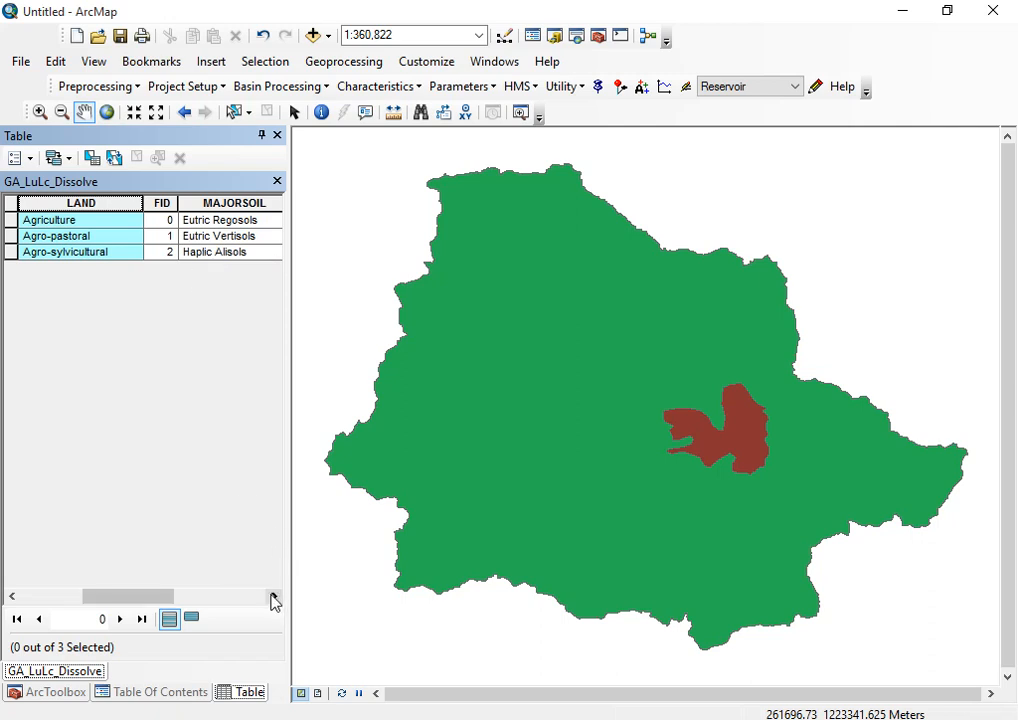
left_click(274, 596)
left_click(86, 203)
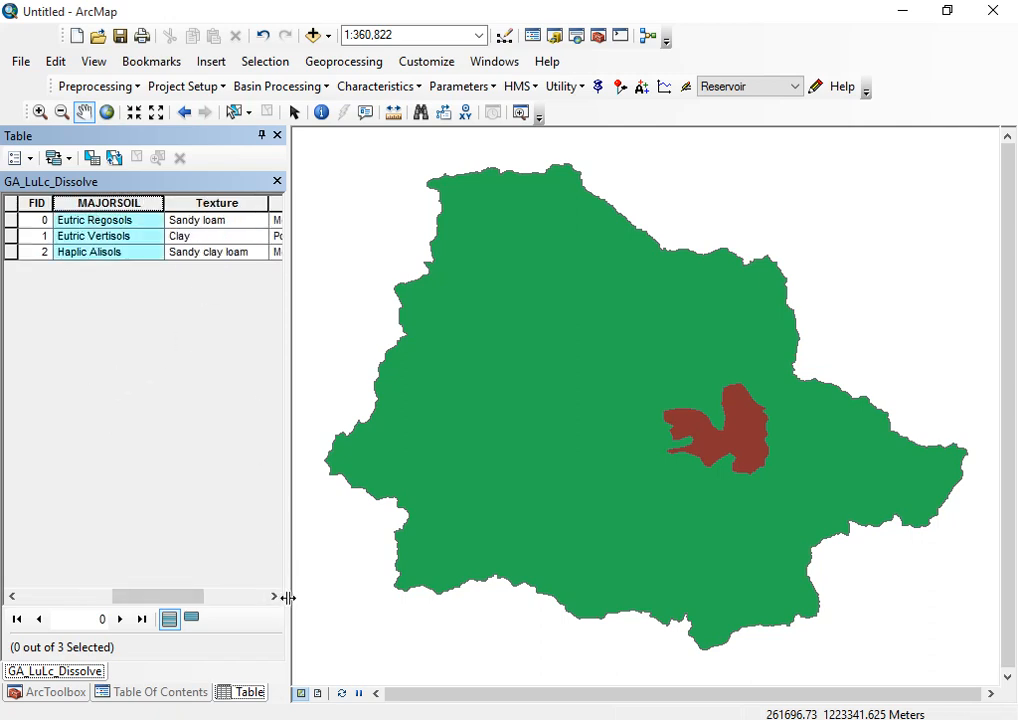
left_click(274, 596)
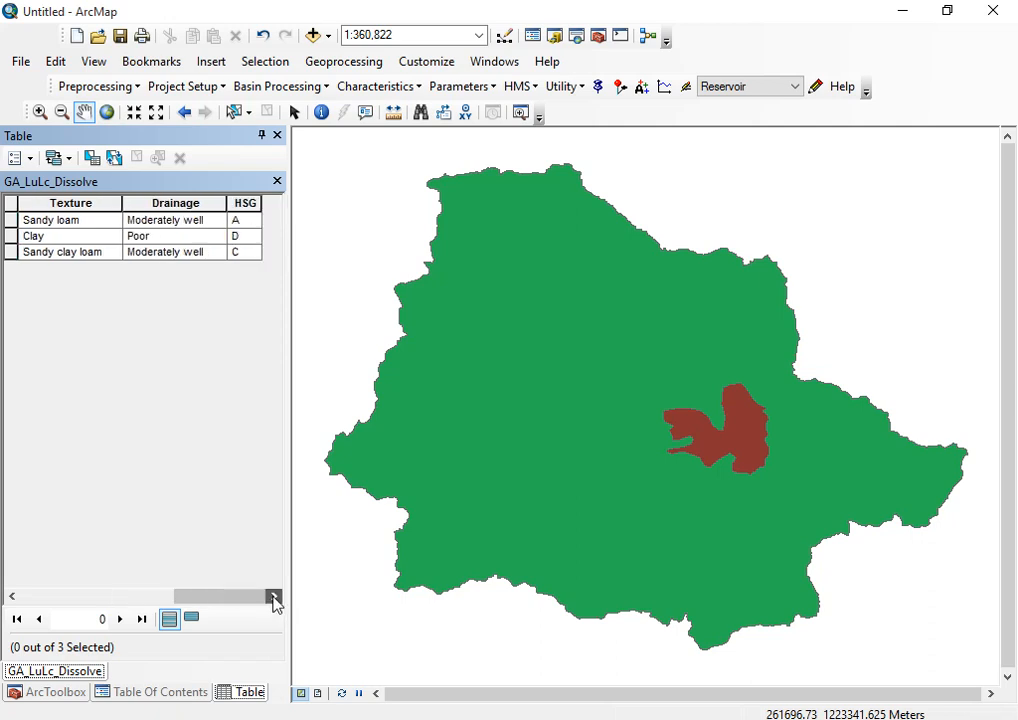
left_click(134, 205)
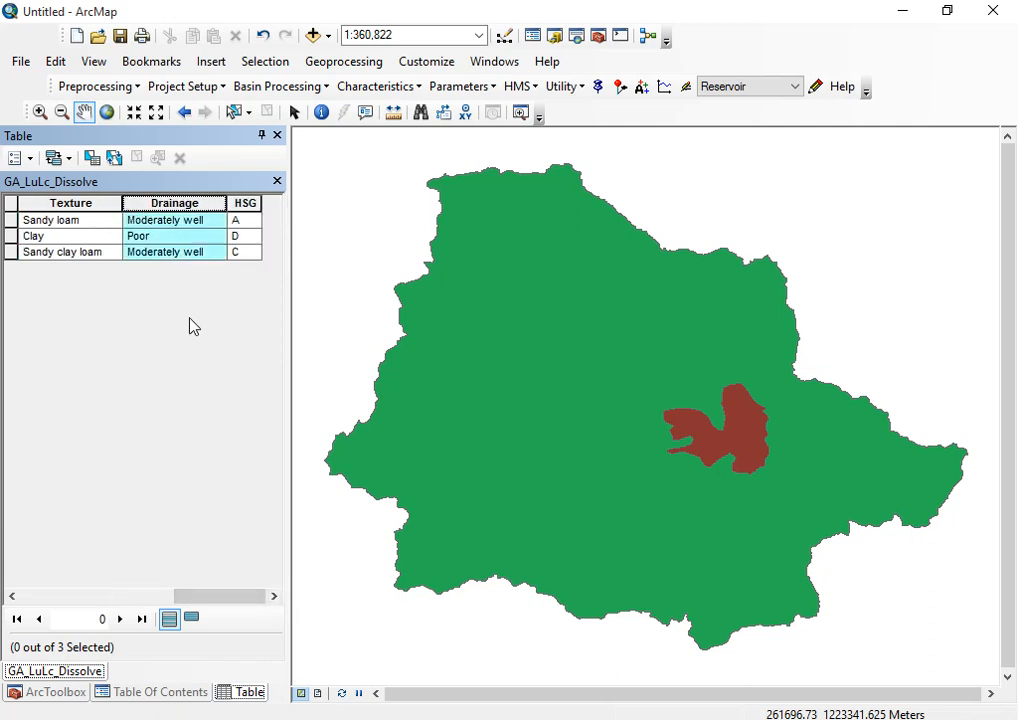
left_click(242, 204)
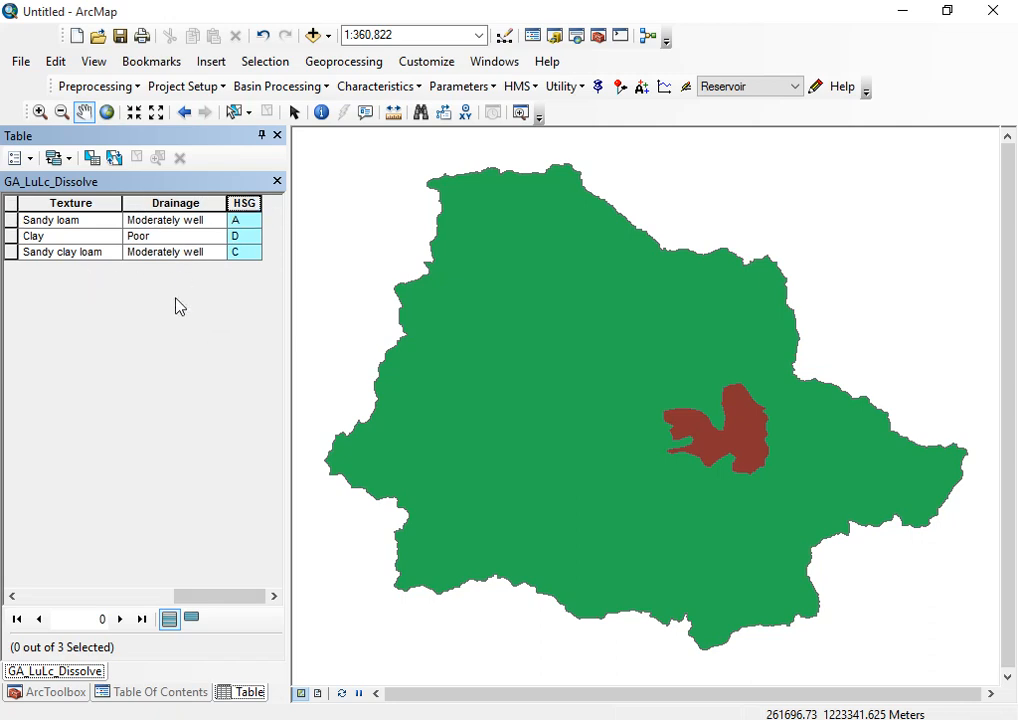
left_click_drag(250, 597, 27, 463)
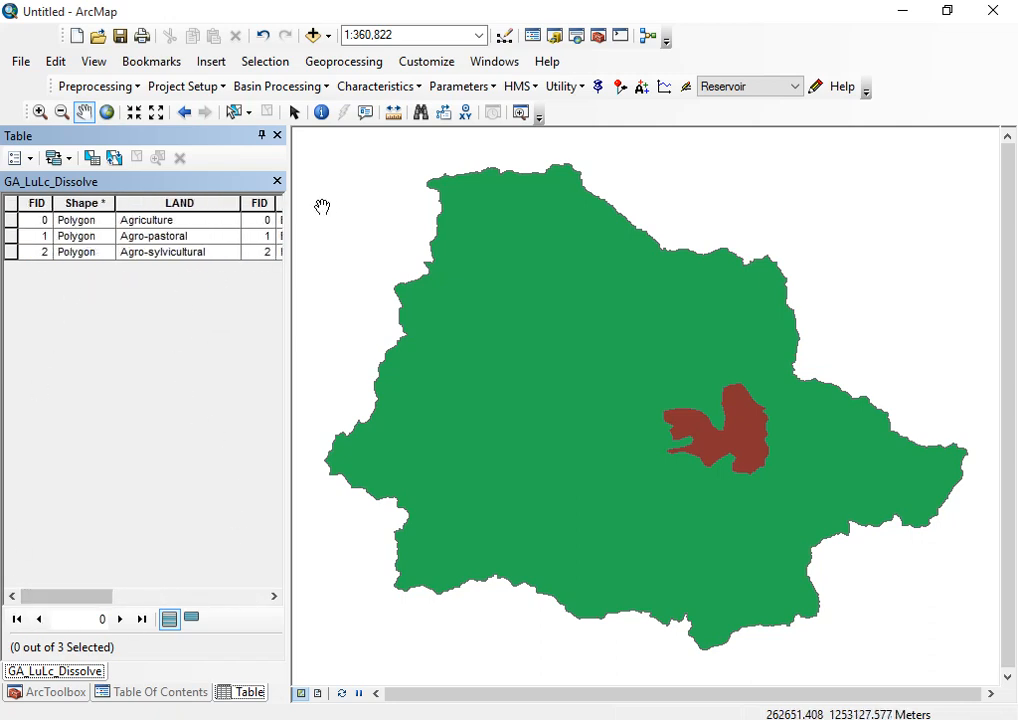
left_click(277, 182)
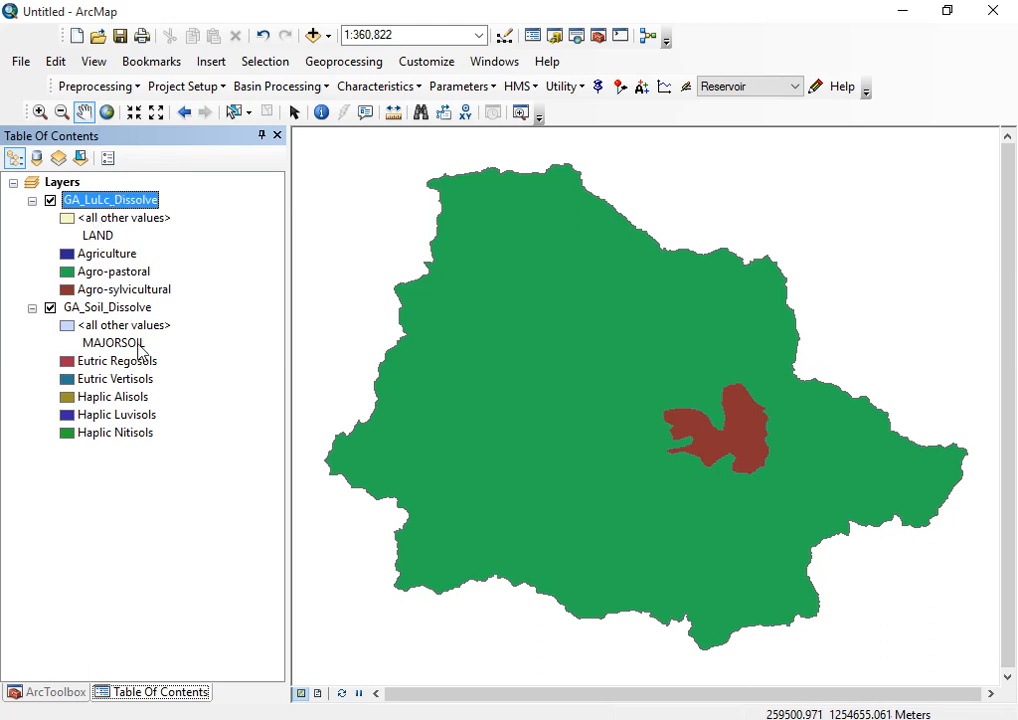
Reopen the attribute table of the GA_LuLc_Dissolve layer and bring its Texture, Drainage and HSG columns into view.
left_click(125, 311)
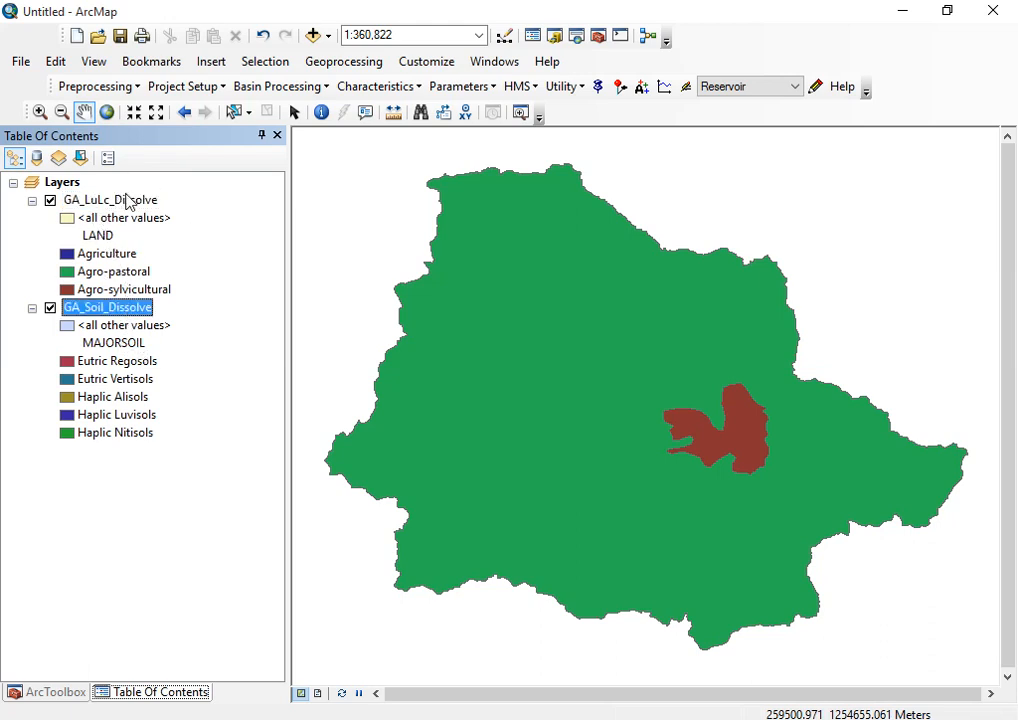
left_click(125, 205)
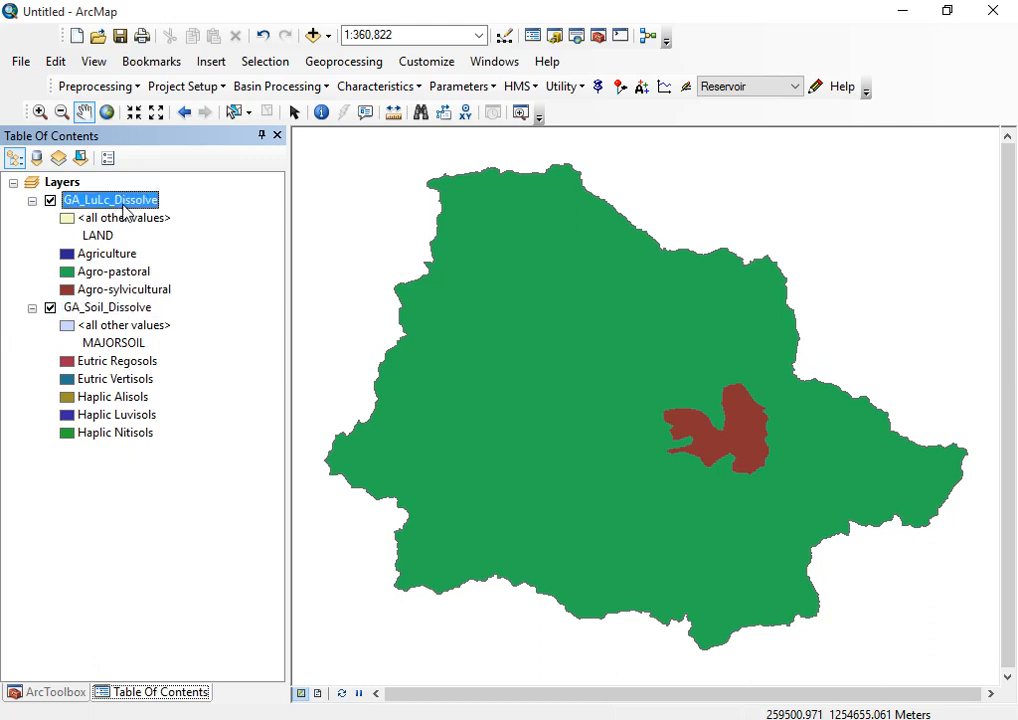
right_click(130, 205)
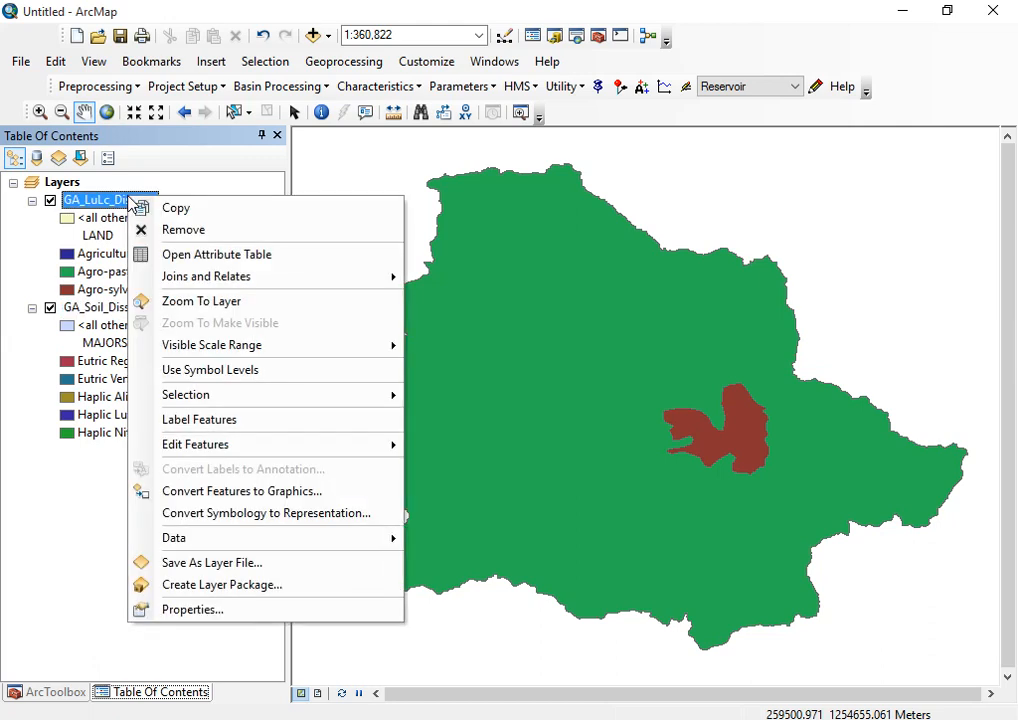
left_click(258, 256)
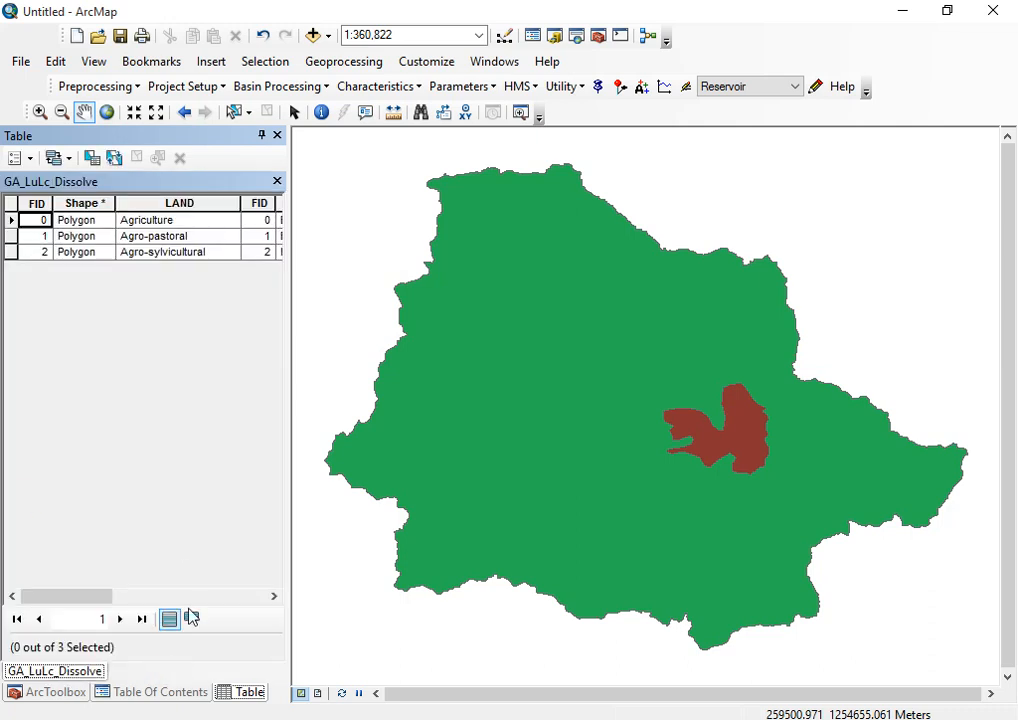
left_click(175, 699)
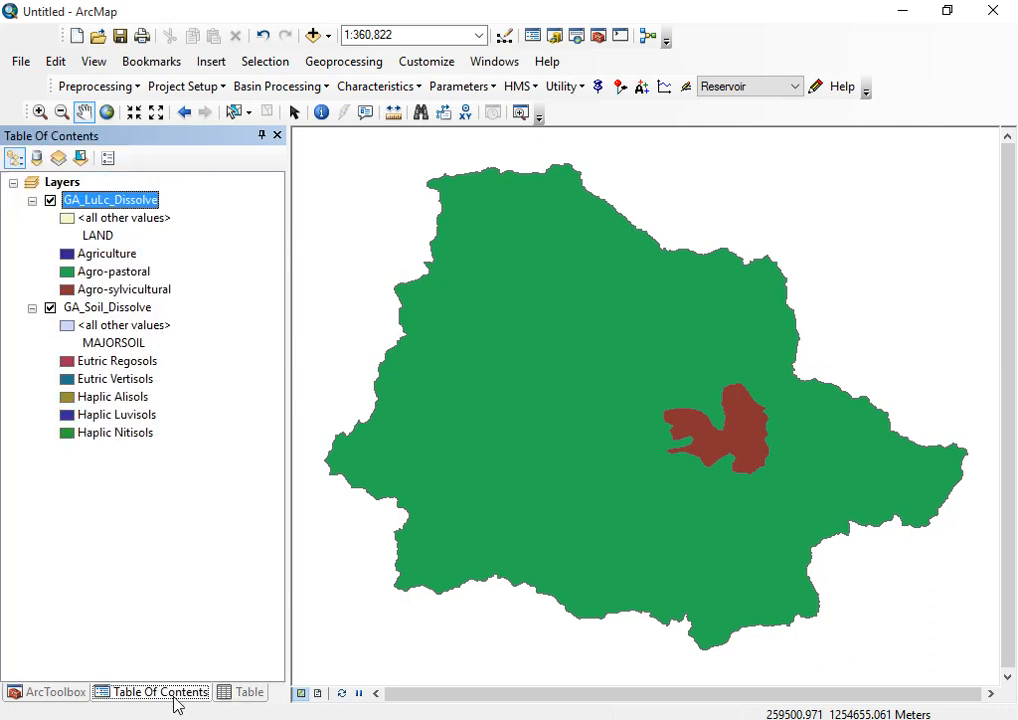
left_click(236, 692)
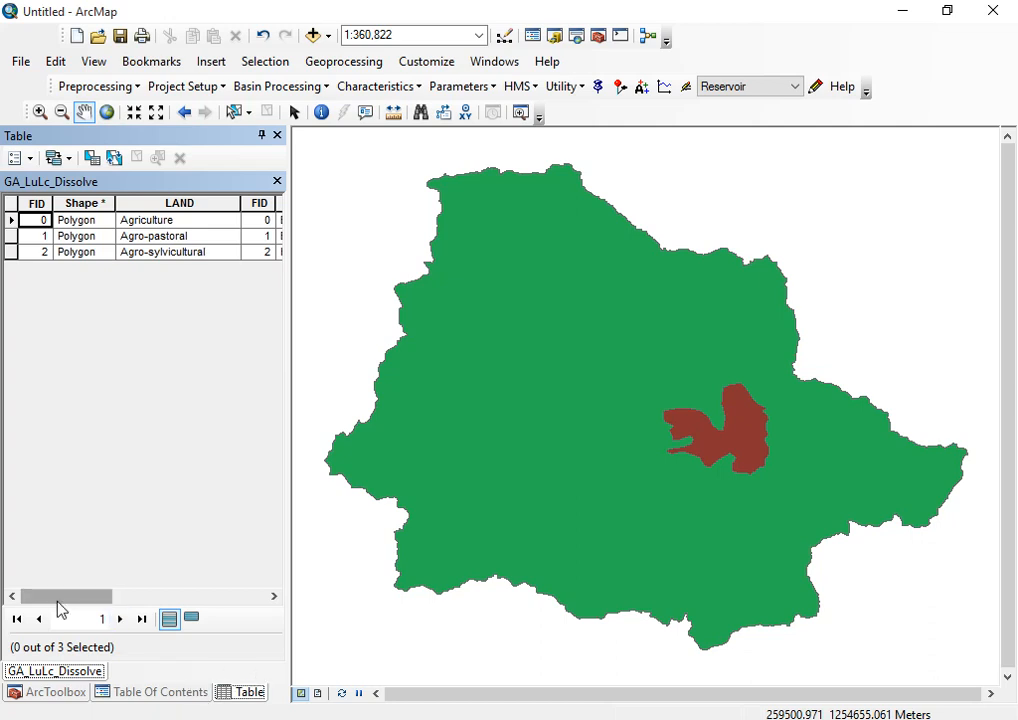
left_click_drag(57, 602, 258, 613)
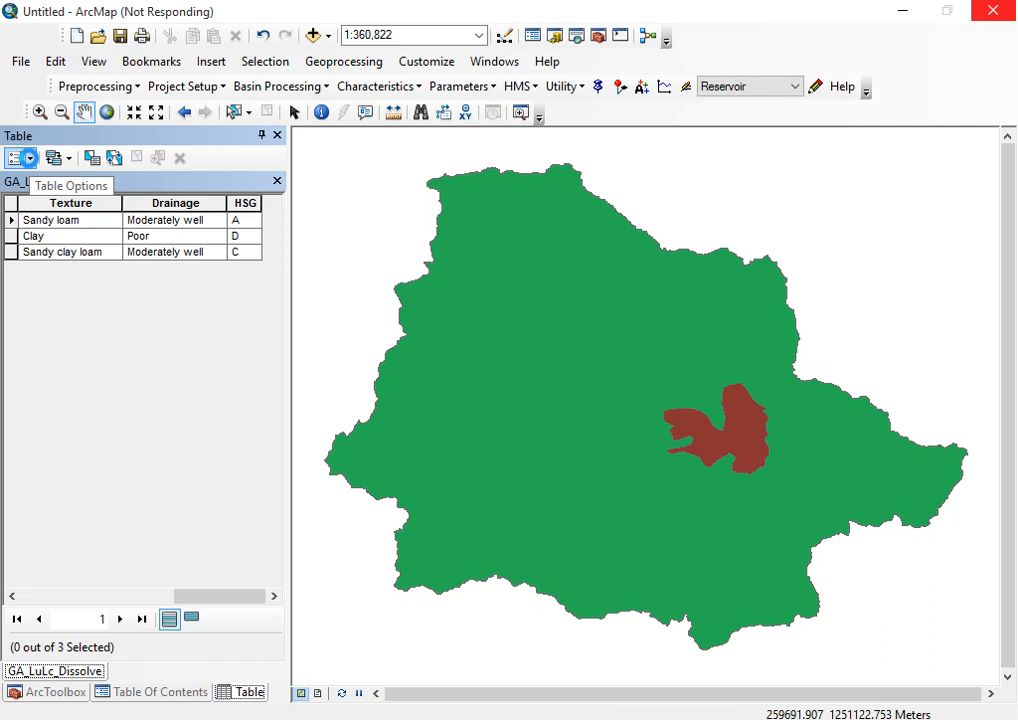
Add a Short Integer field named CN with precision 0 to the GA_LuLc_Dissolve table and select its column.
left_click(30, 158)
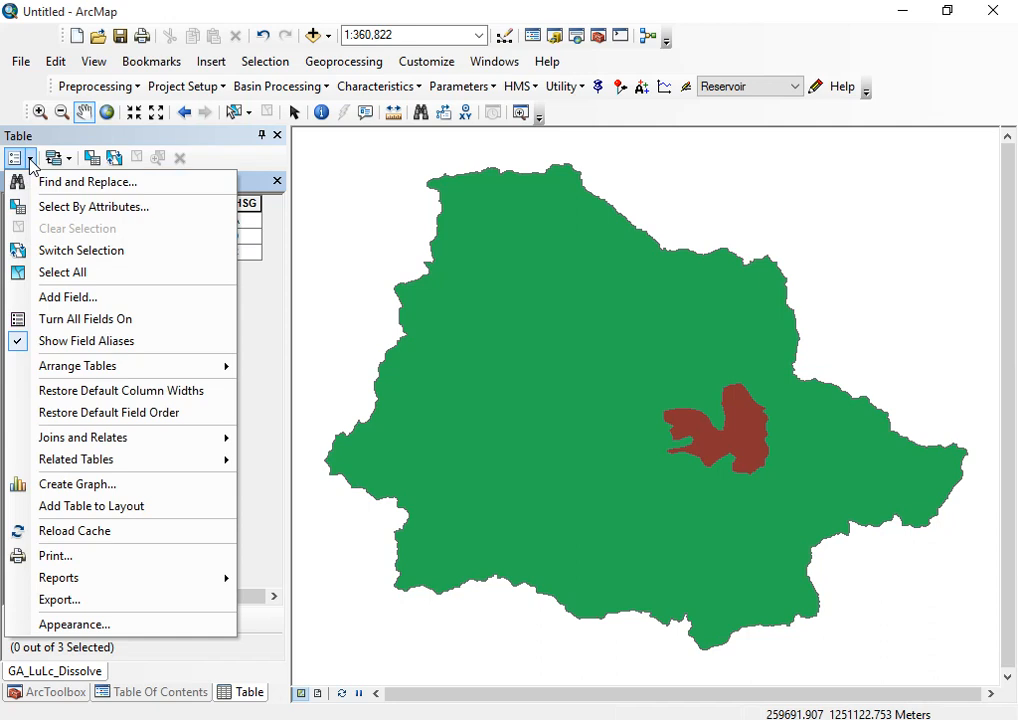
left_click(62, 299)
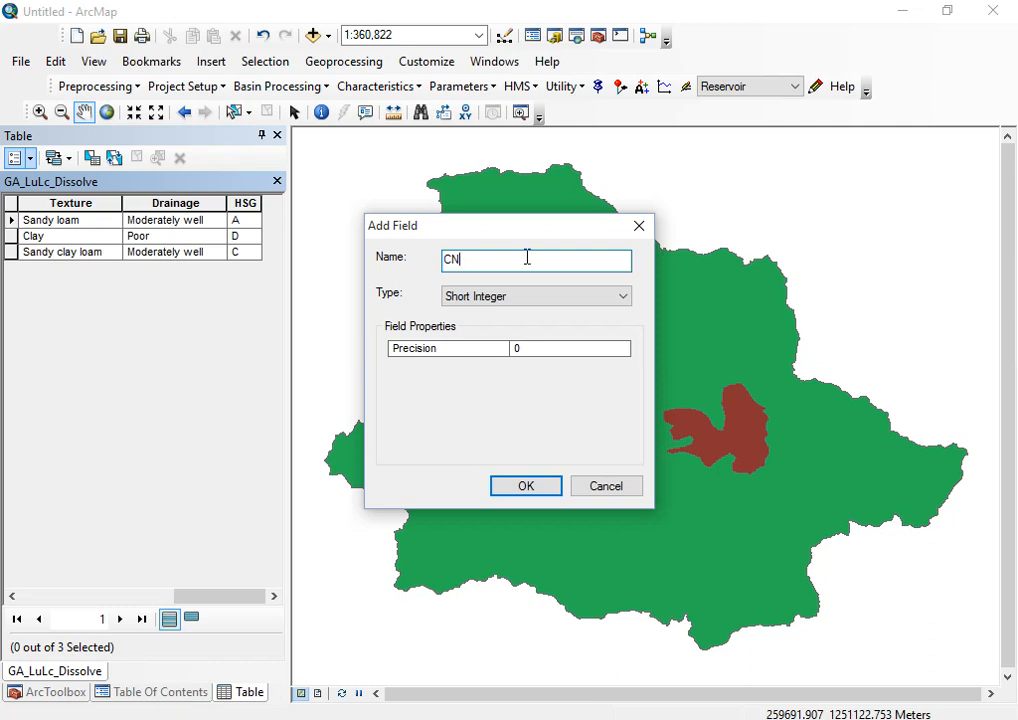
left_click(566, 296)
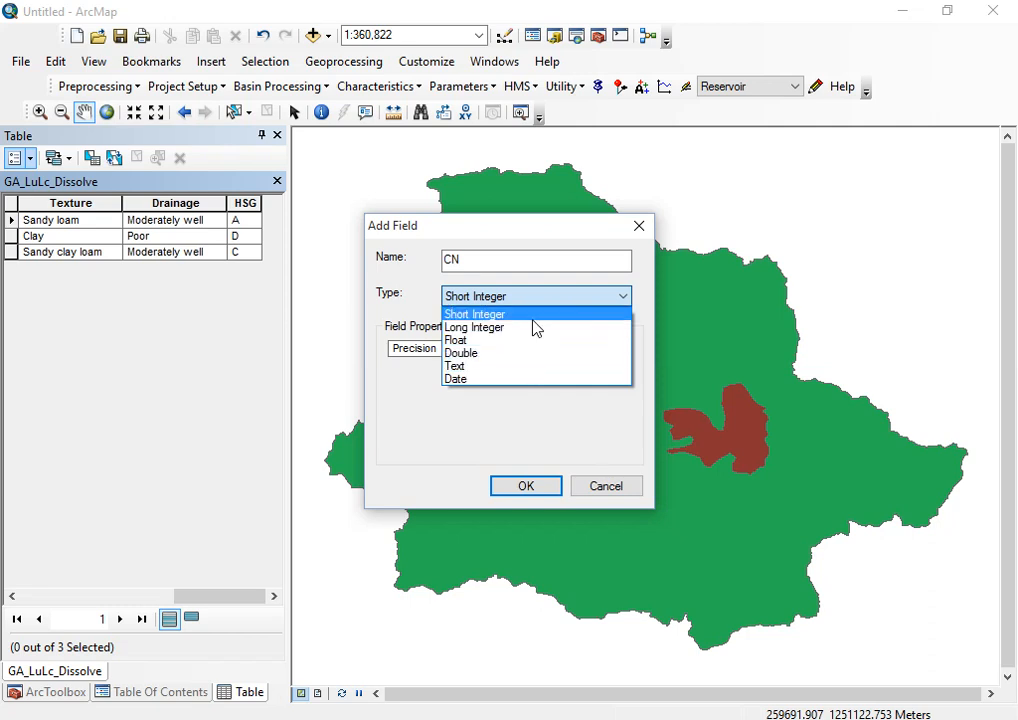
left_click(534, 318)
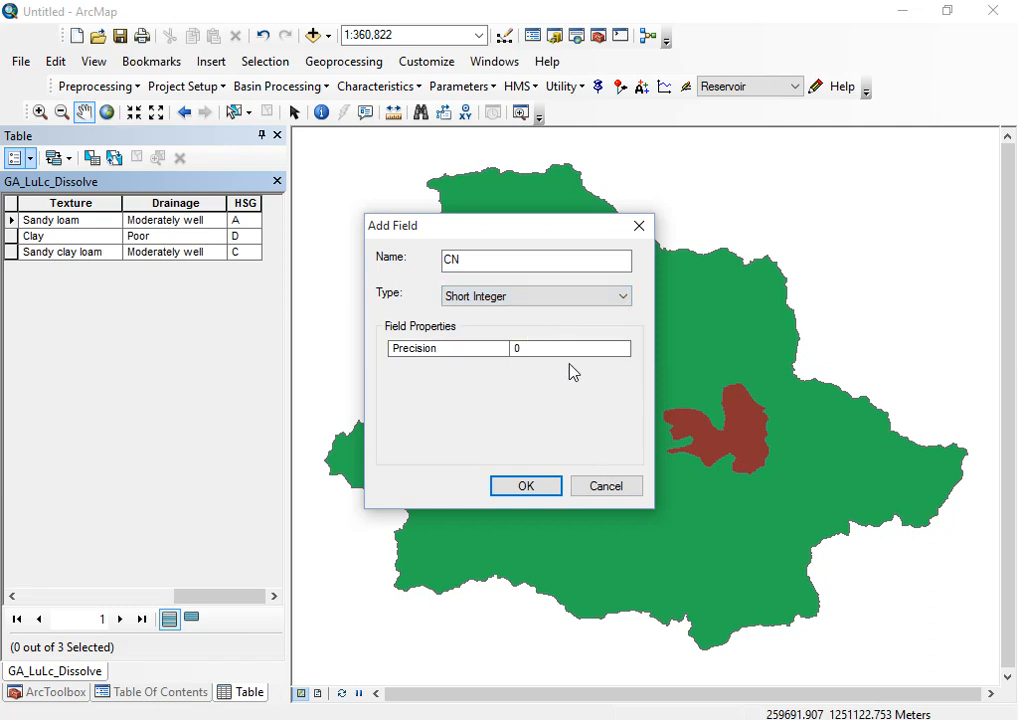
left_click(538, 487)
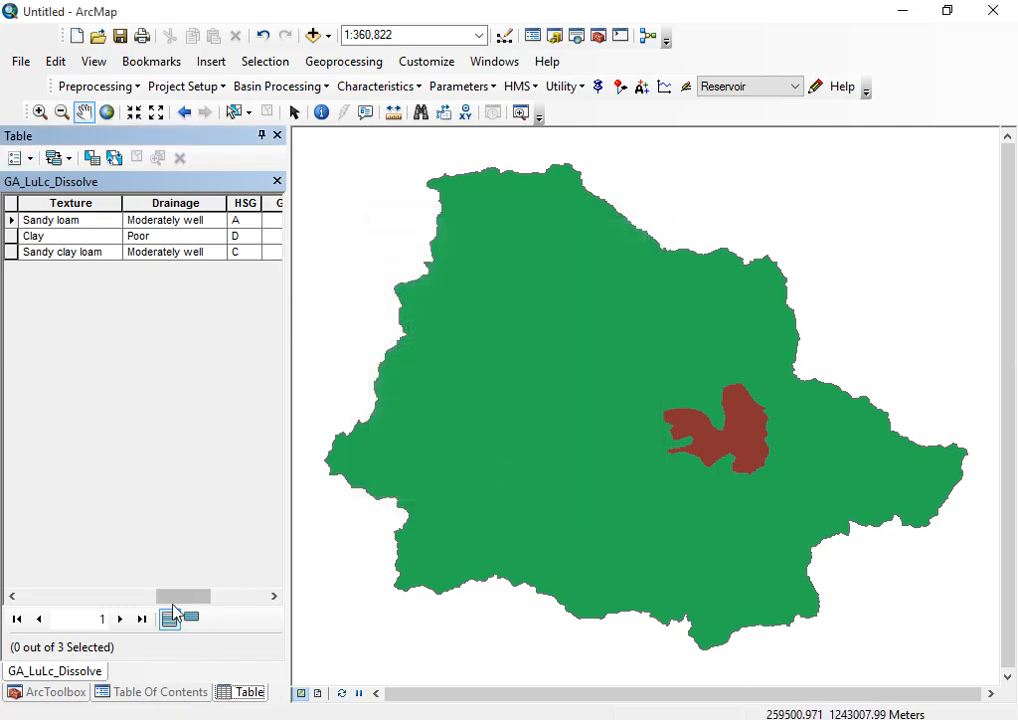
left_click_drag(170, 596, 265, 610)
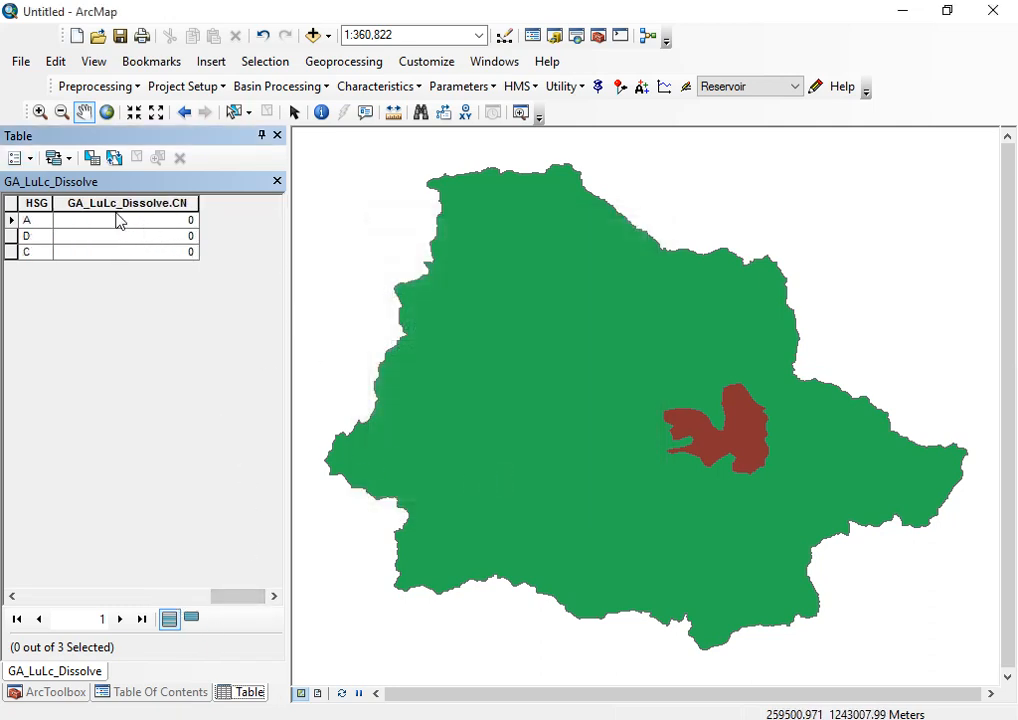
left_click(118, 206)
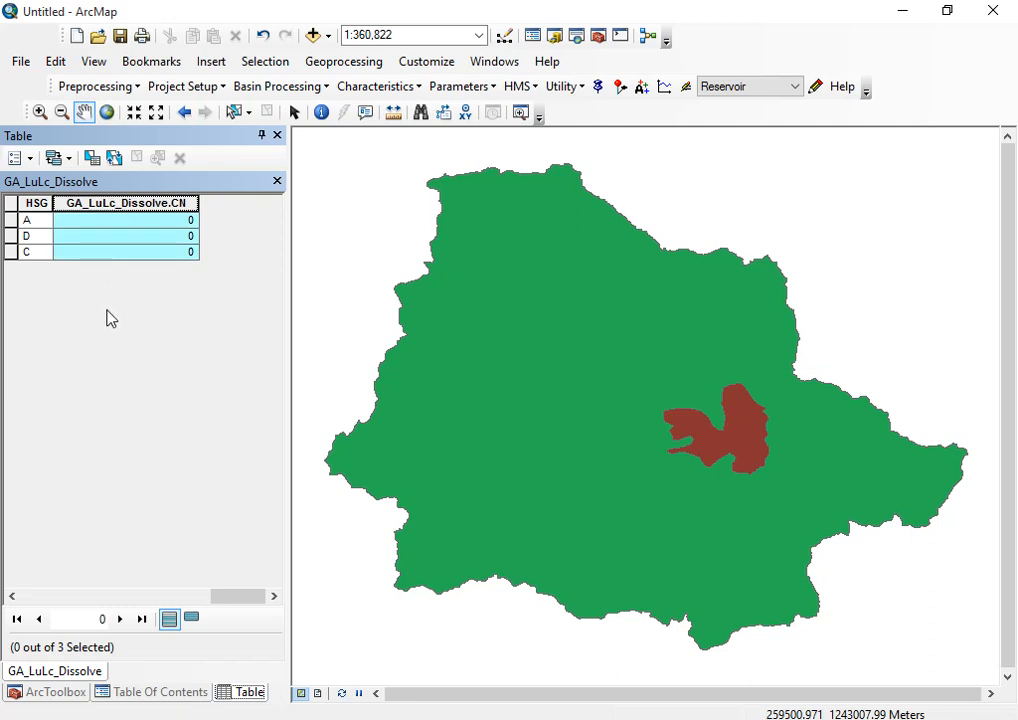
Delete the CN field from the GA_LuLc_Dissolve table.
right_click(130, 210)
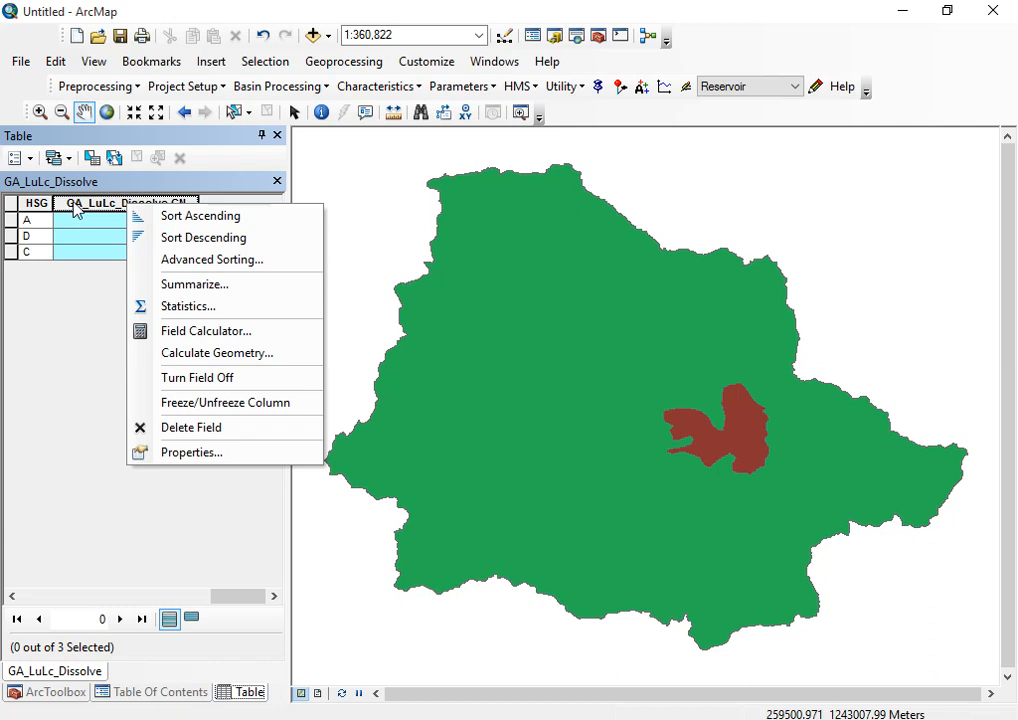
left_click(84, 385)
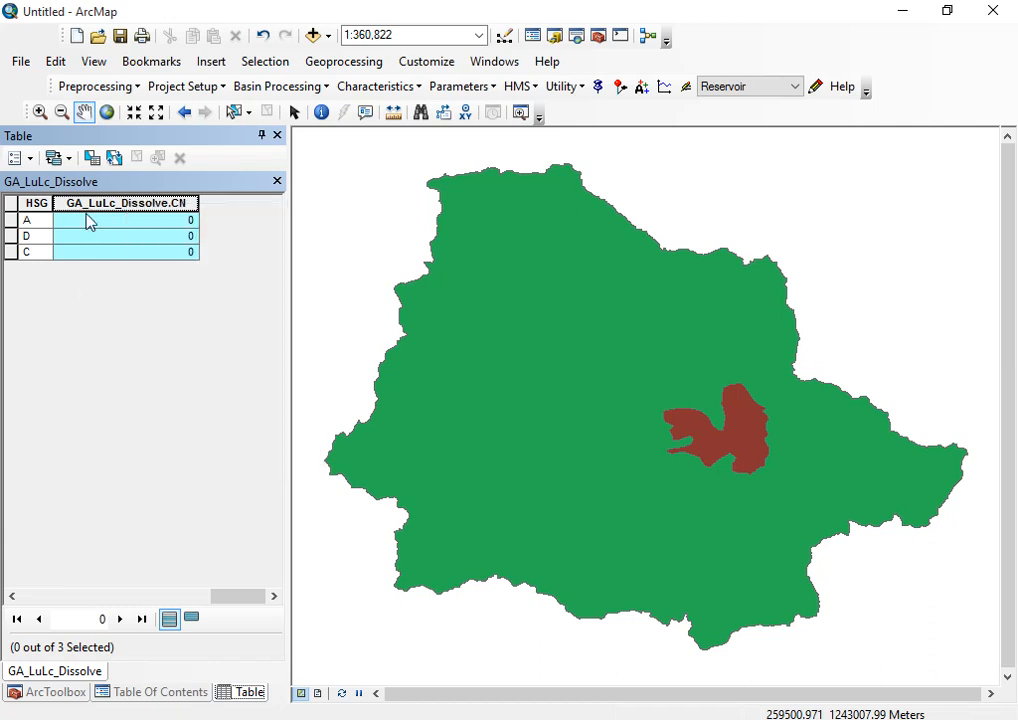
right_click(100, 206)
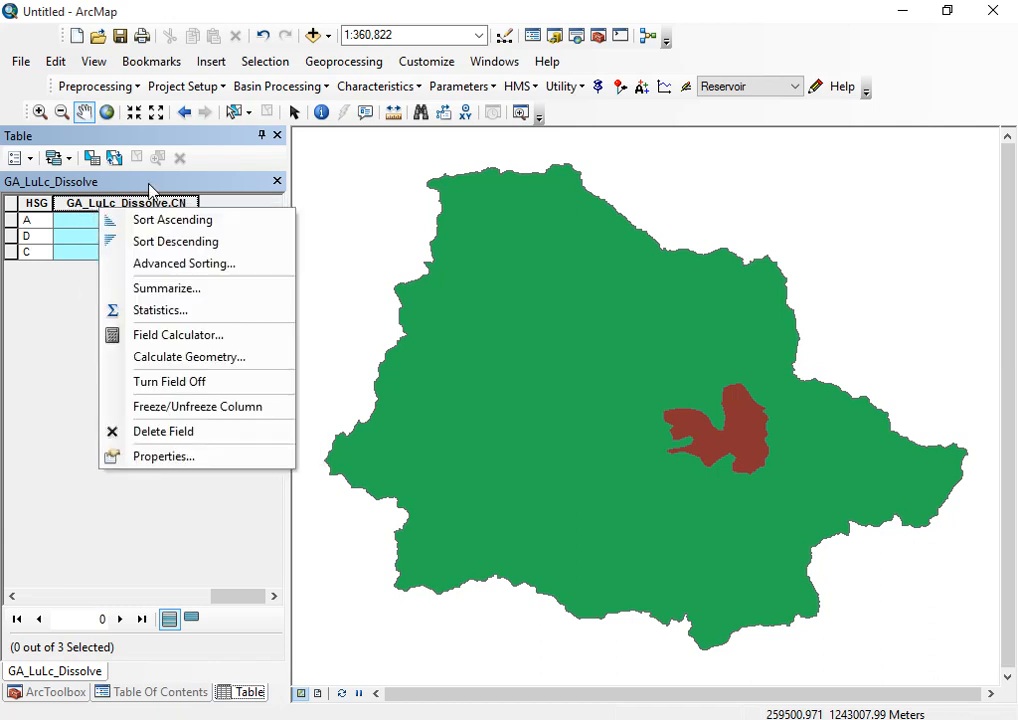
left_click(175, 431)
left_click(565, 448)
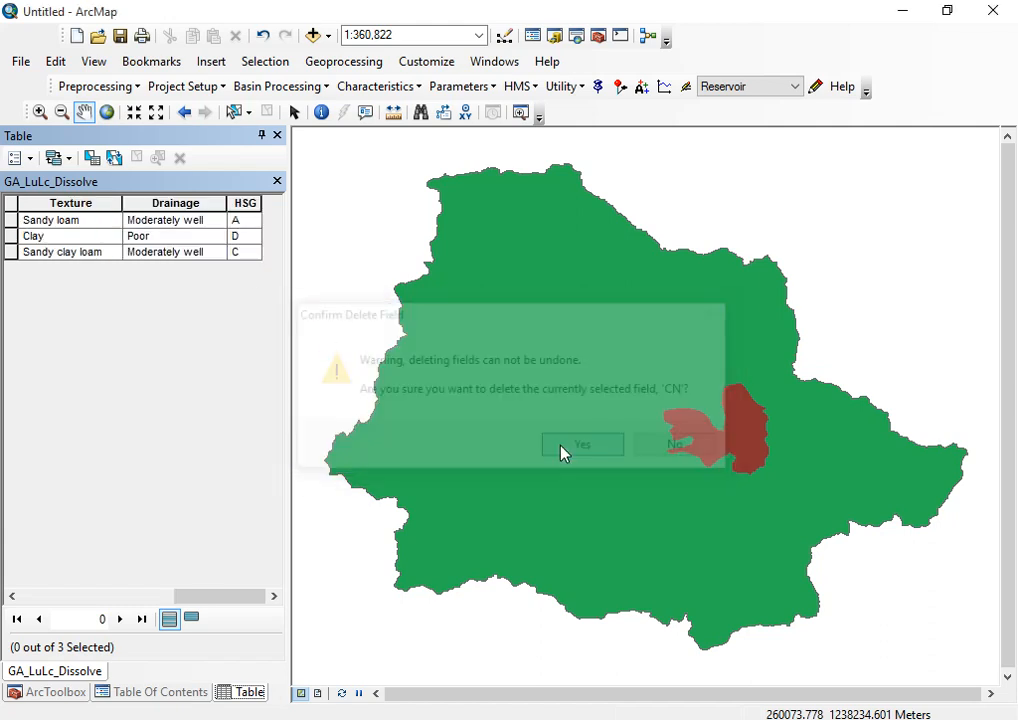
Add a Long Integer field named CN with precision 0 to the GA_LuLc_Dissolve table and select the new column.
left_click(18, 158)
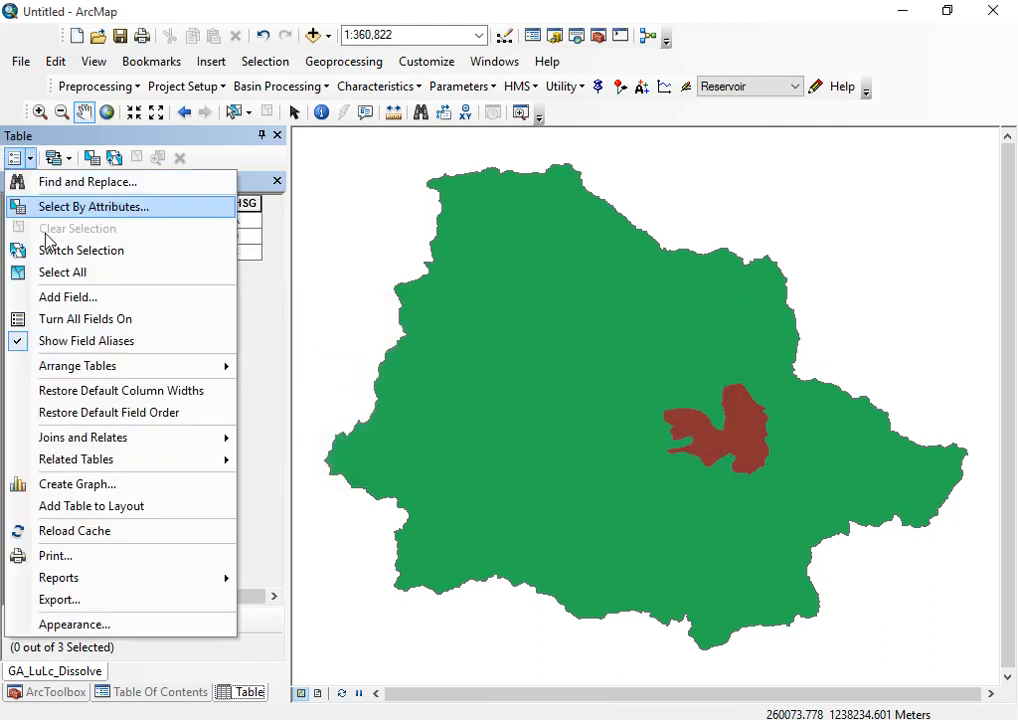
left_click(60, 297)
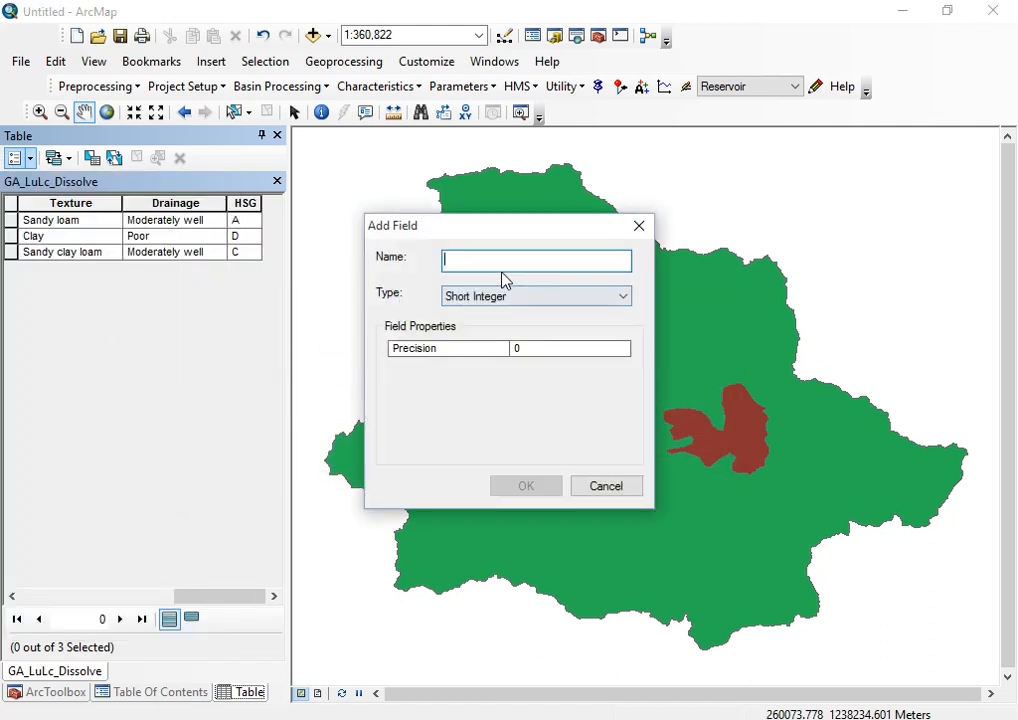
type("CN")
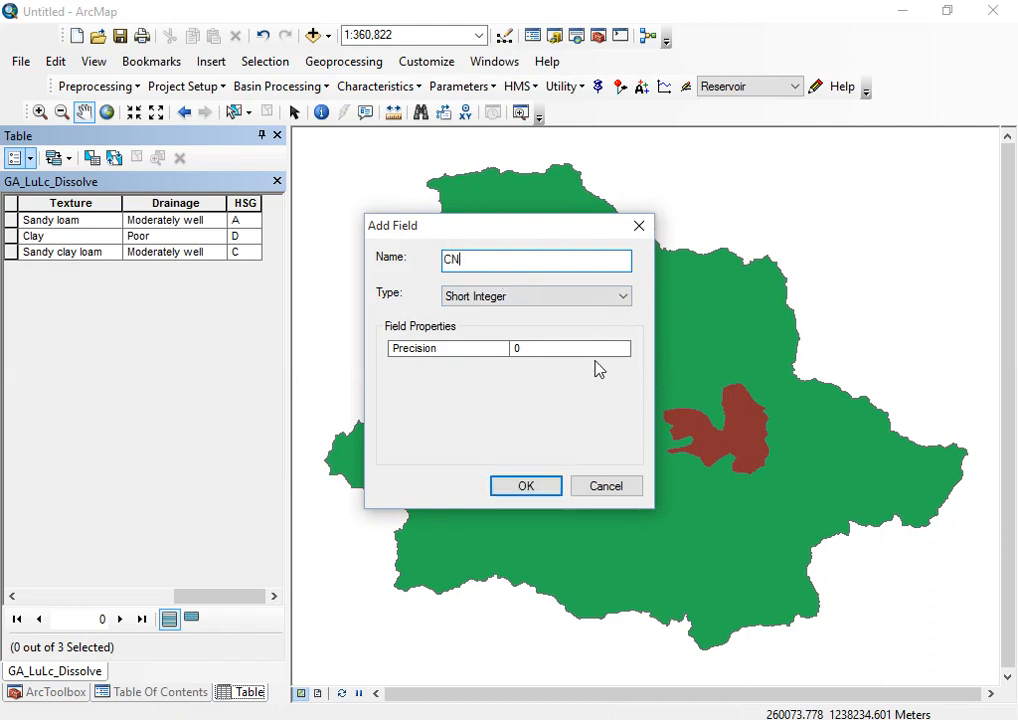
left_click(618, 298)
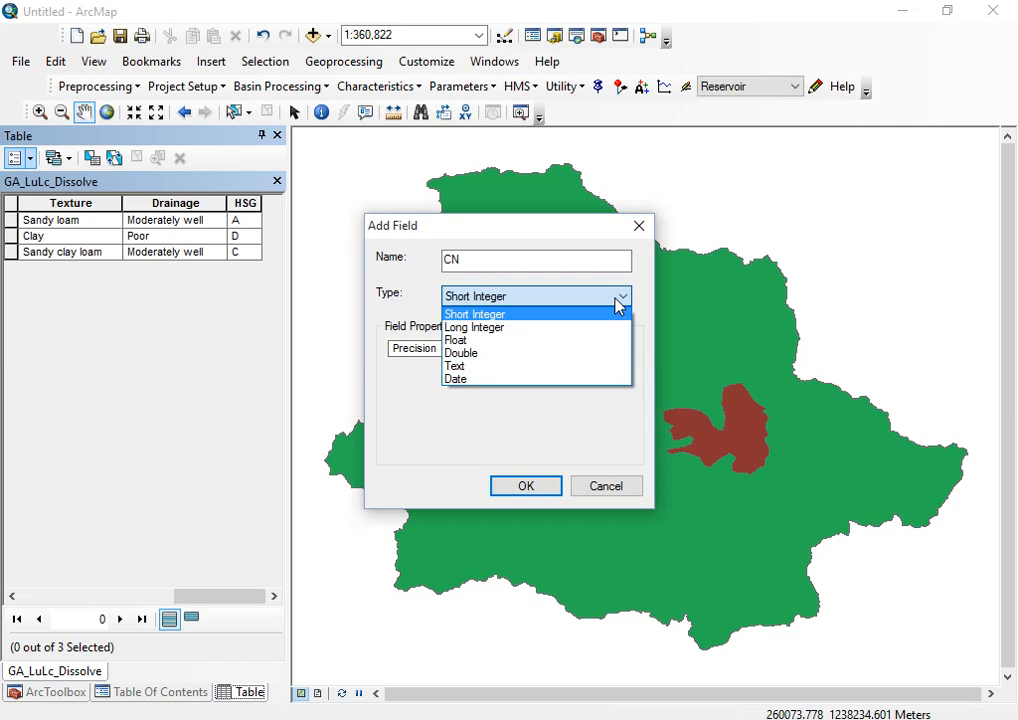
left_click(618, 304)
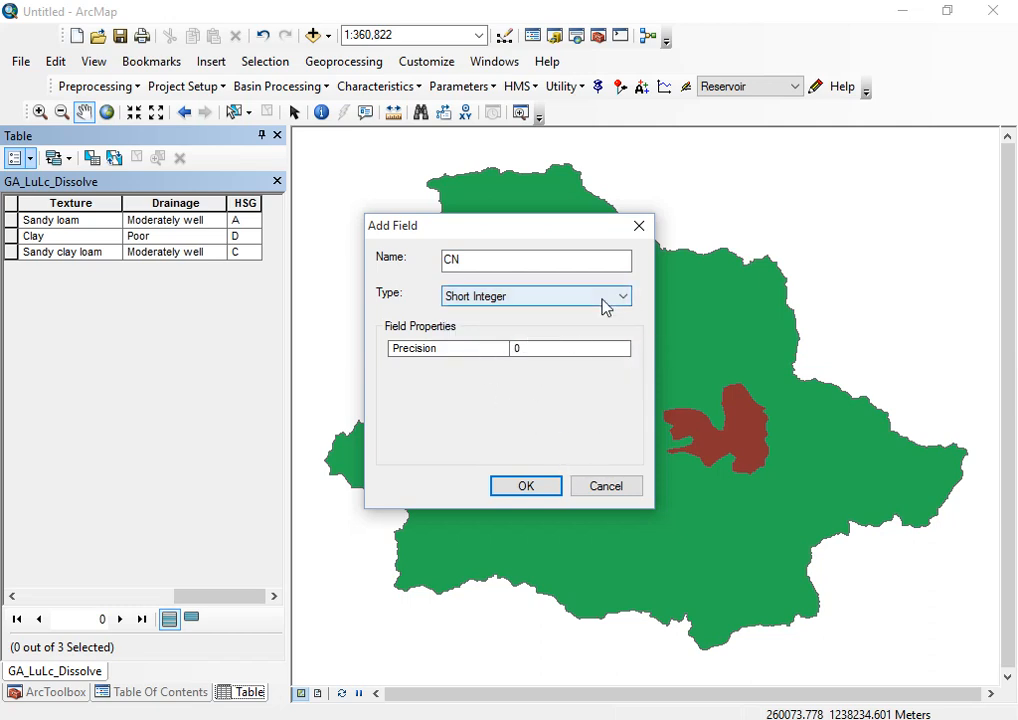
left_click(600, 301)
left_click(533, 329)
key("Down")
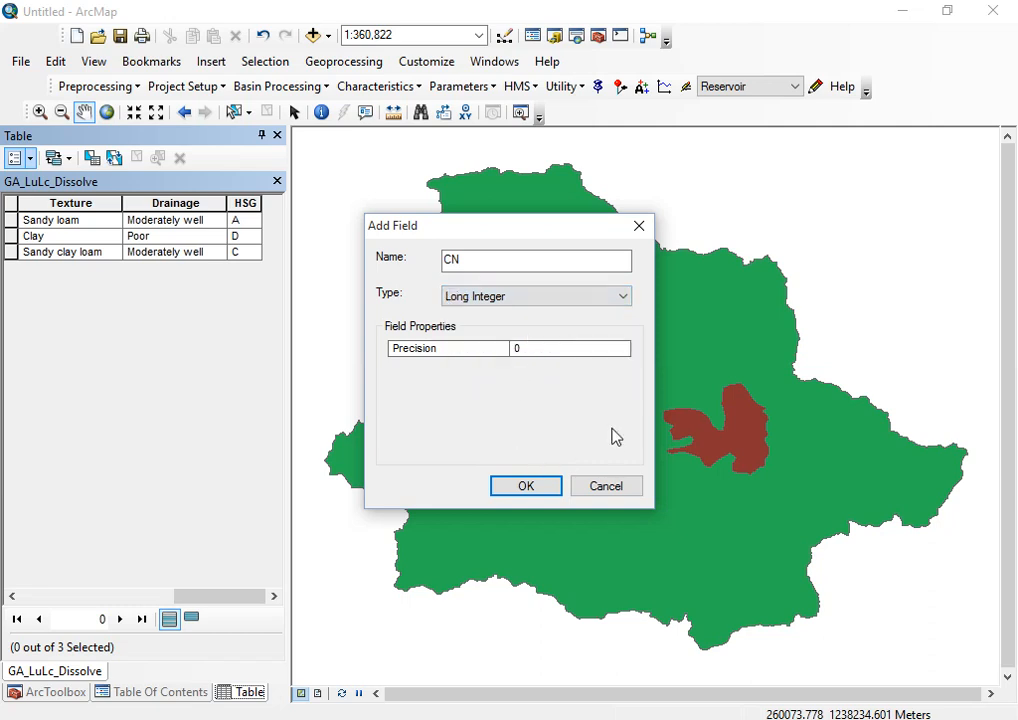
left_click(533, 490)
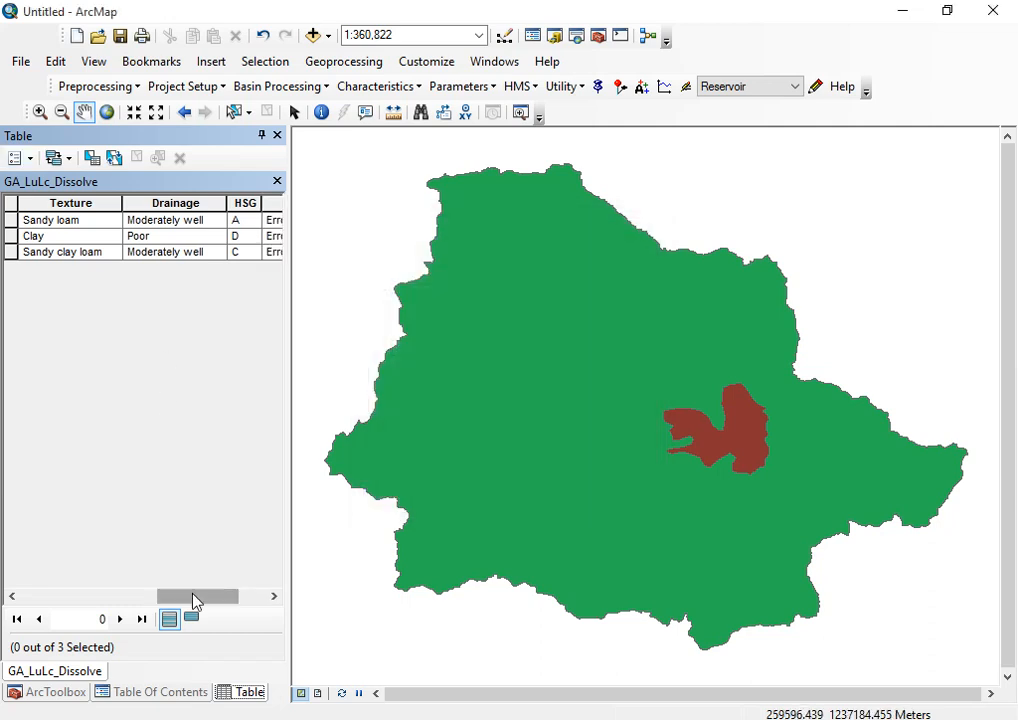
left_click_drag(211, 600, 230, 601)
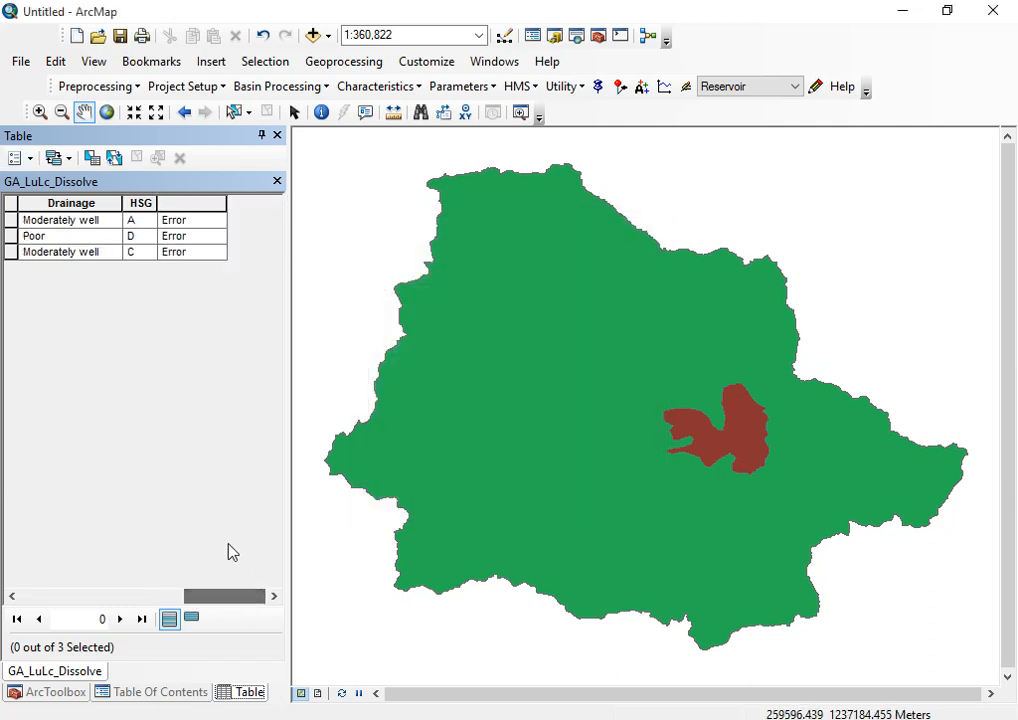
left_click(186, 205)
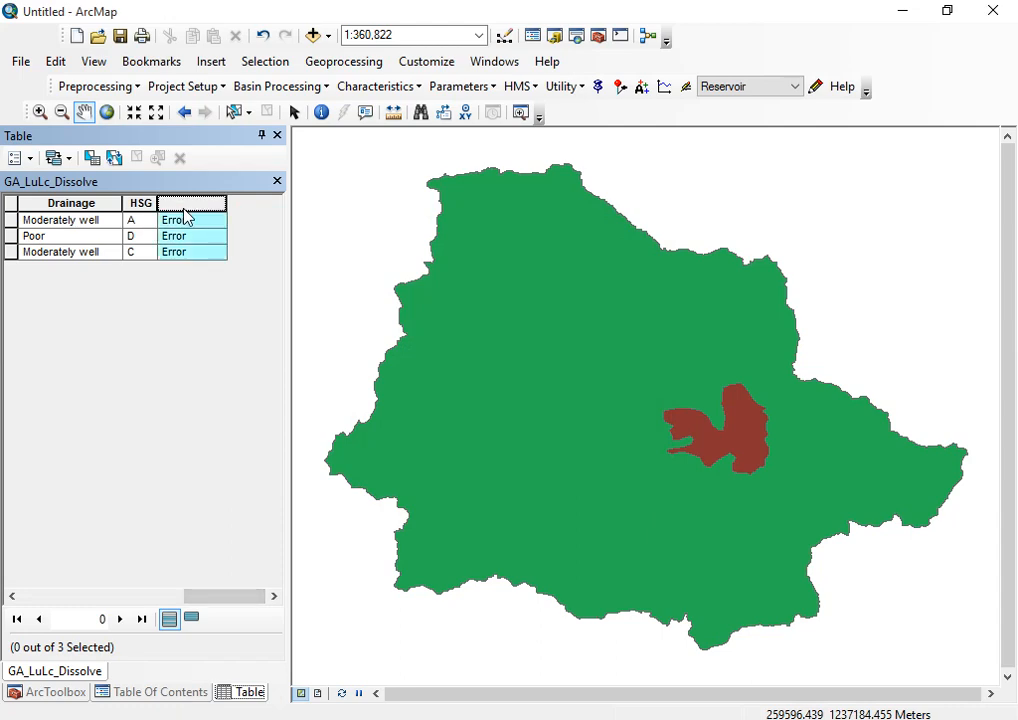
right_click(186, 216)
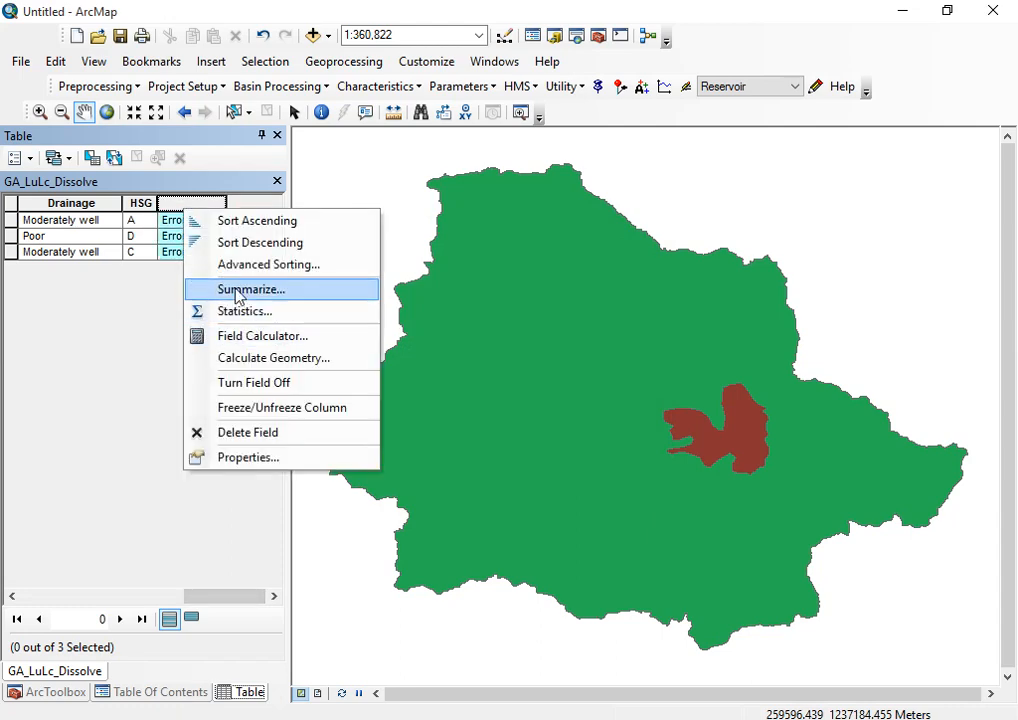
left_click(411, 718)
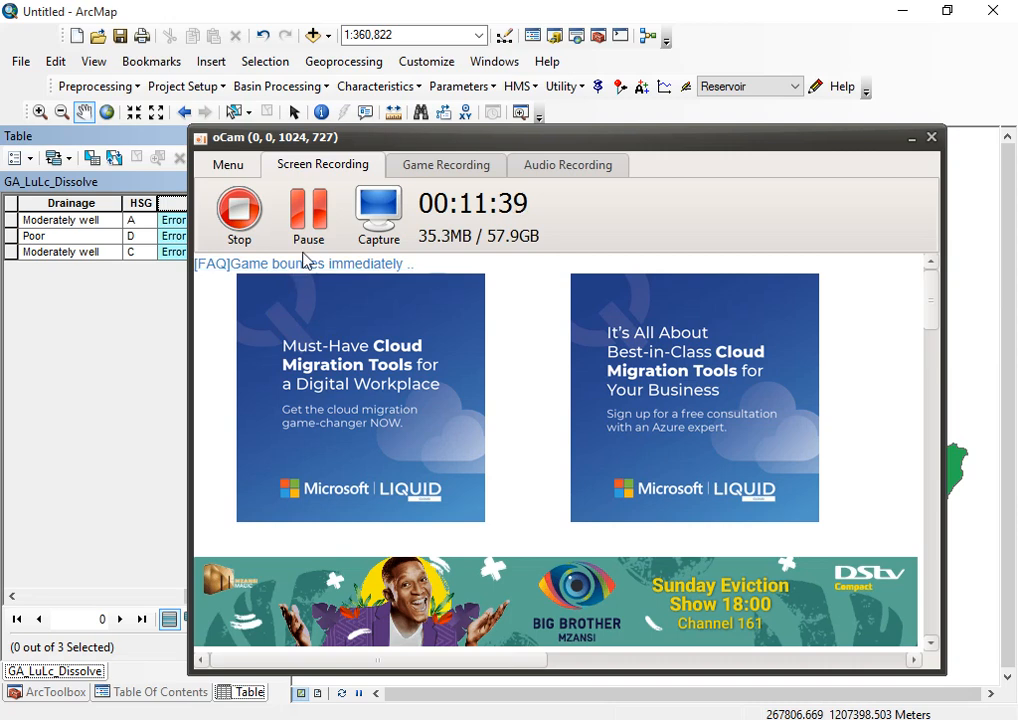
left_click(910, 146)
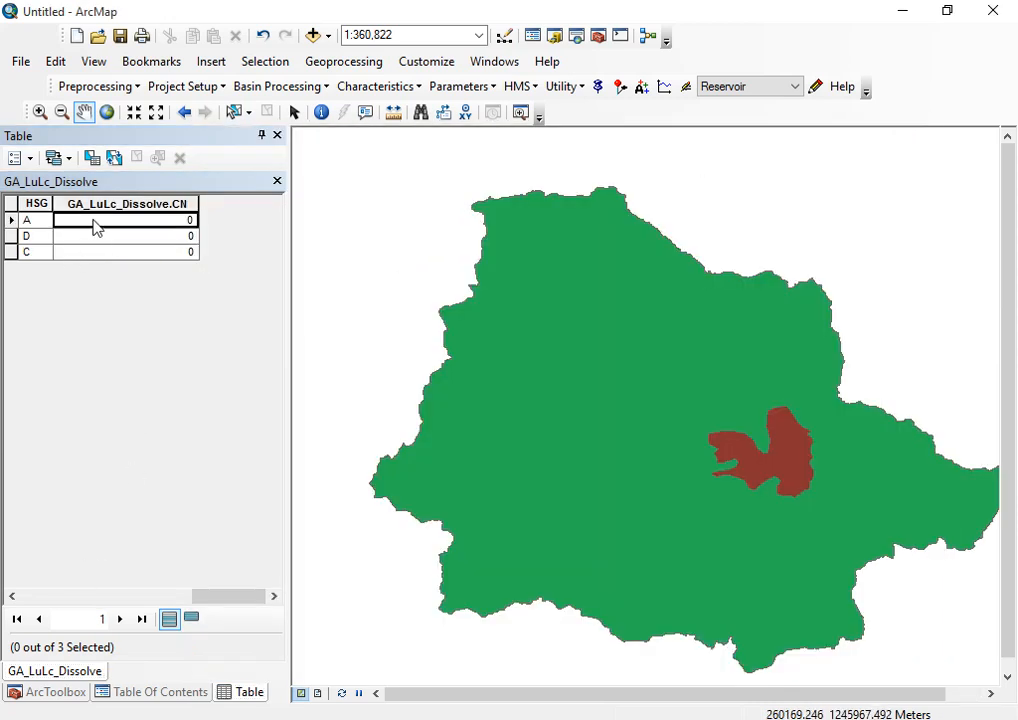
Review the CN, HSG and LAND columns of the GA_LuLc_Dissolve table to see what determines each record's curve number.
left_click(133, 205)
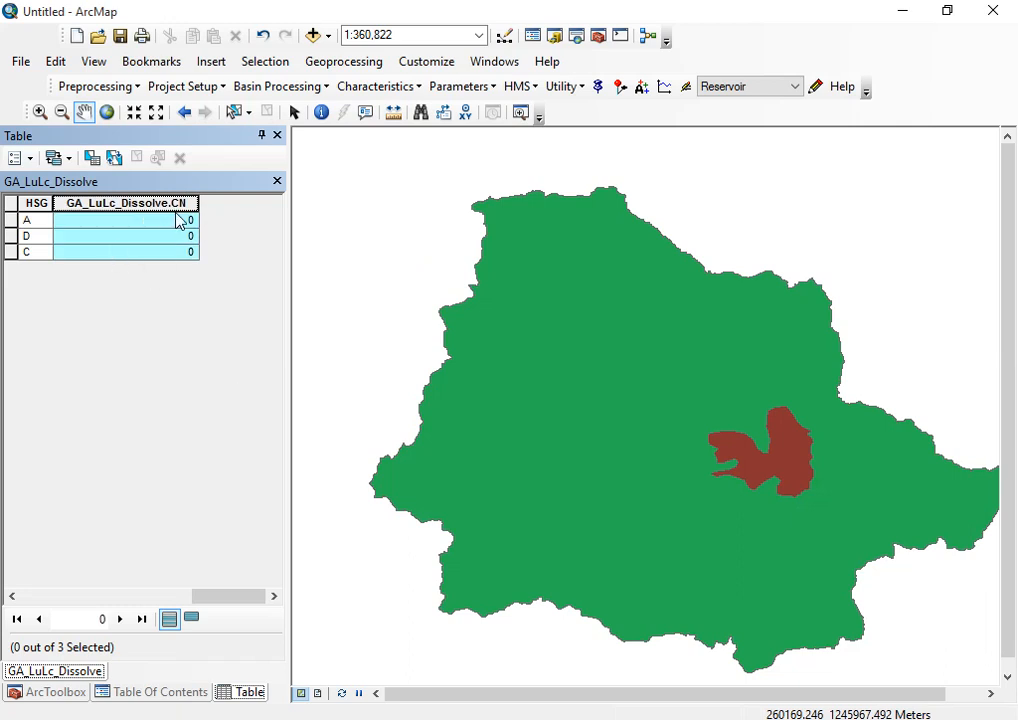
left_click(174, 252)
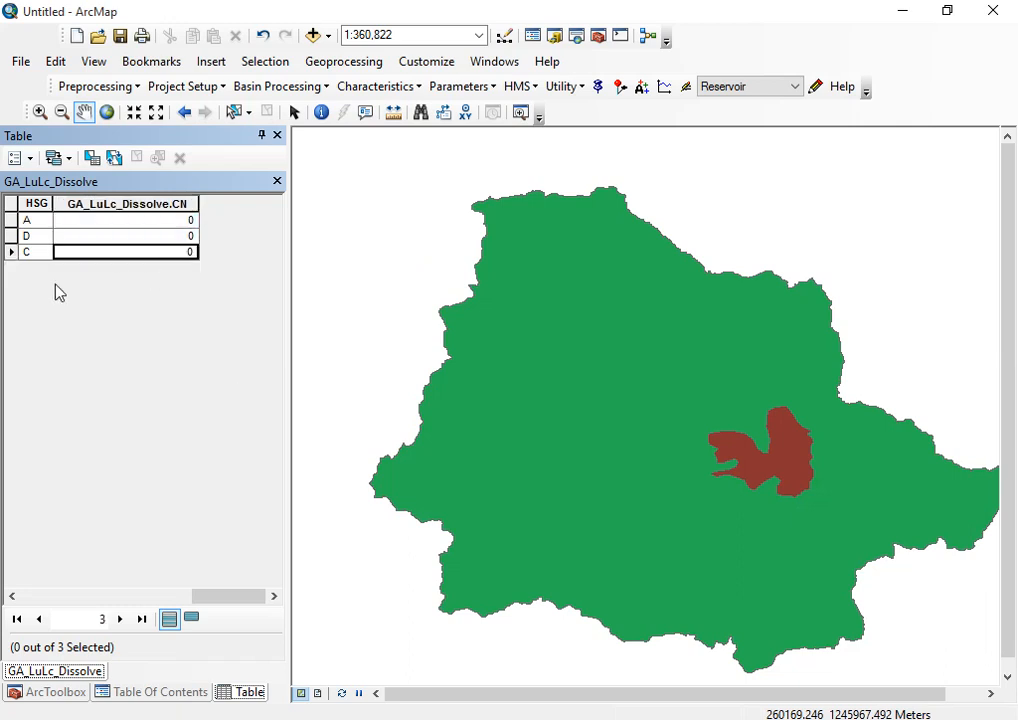
left_click_drag(226, 607, 184, 603)
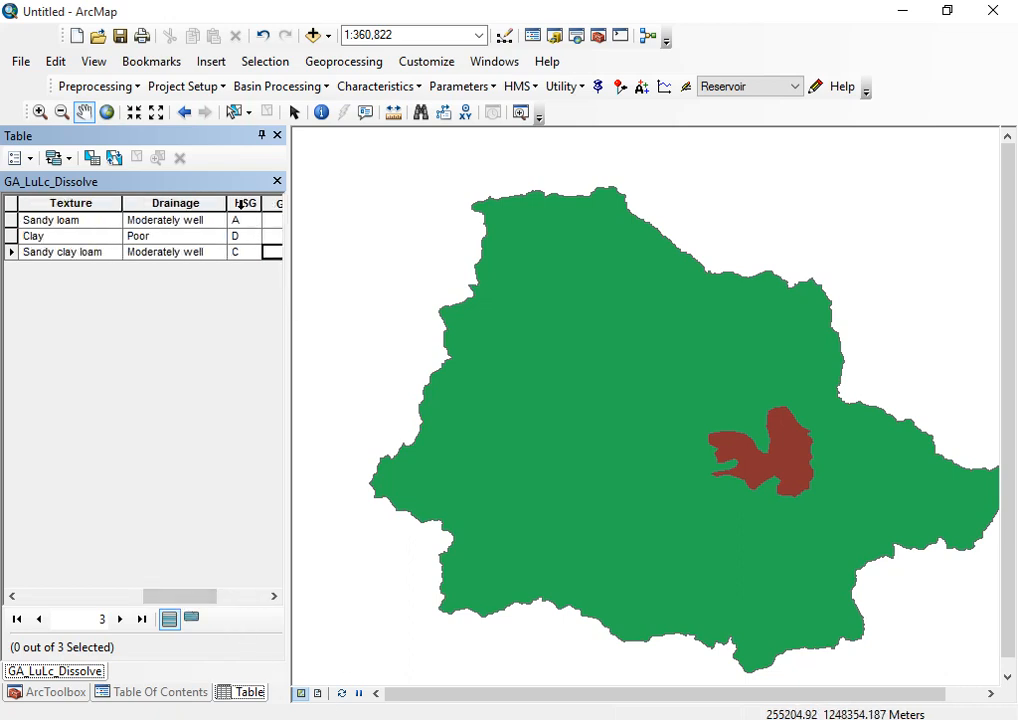
left_click(240, 204)
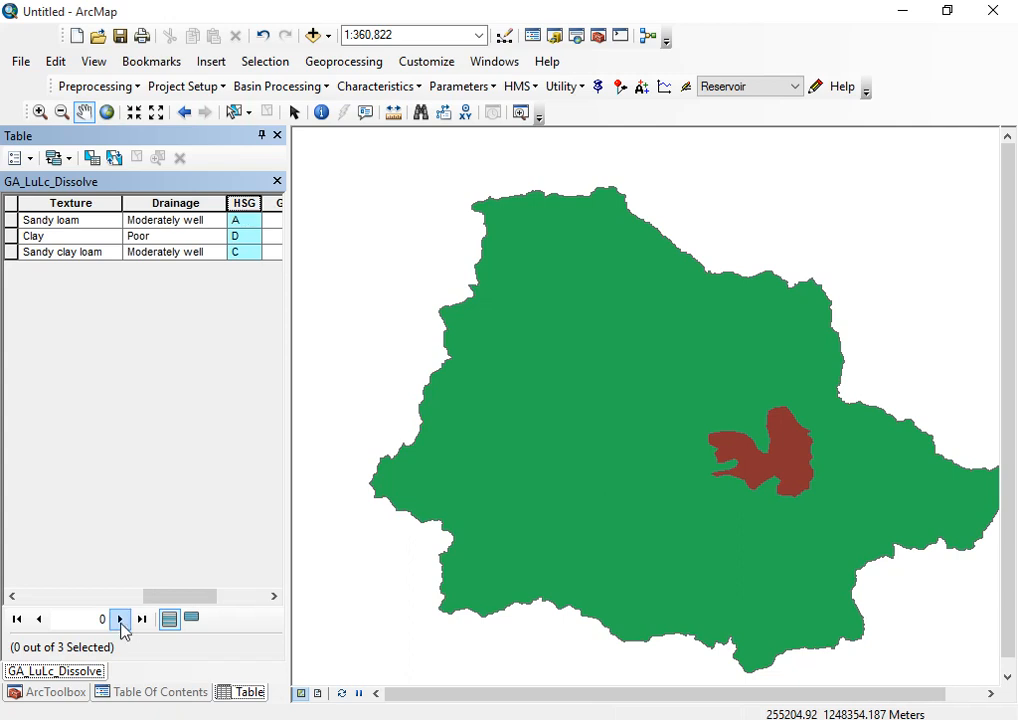
left_click(13, 597)
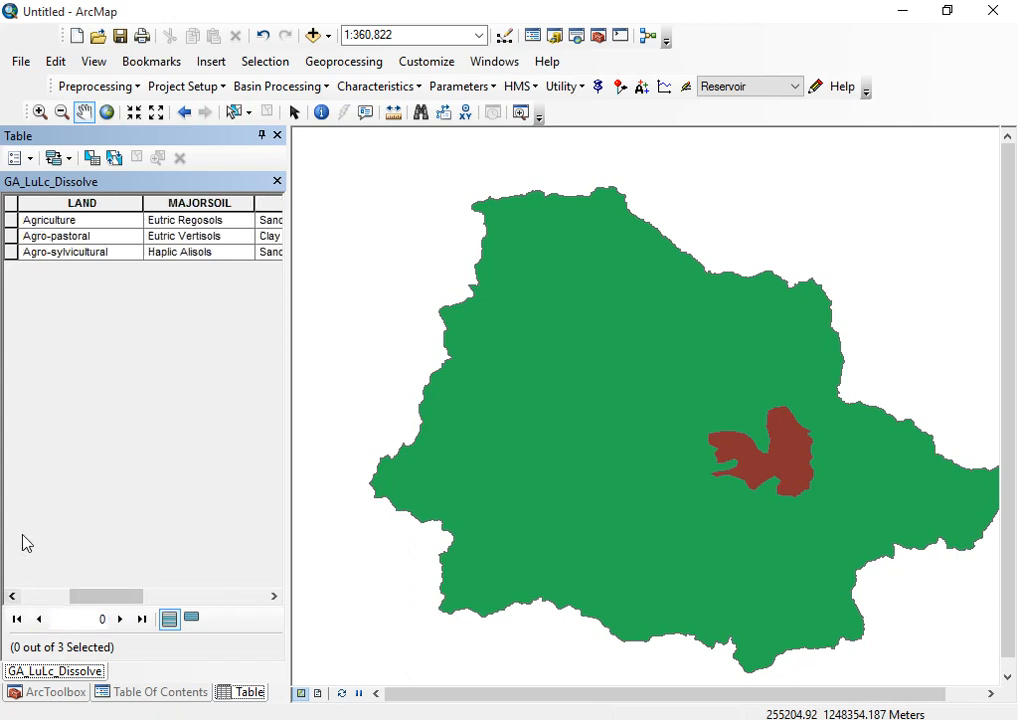
left_click(67, 204)
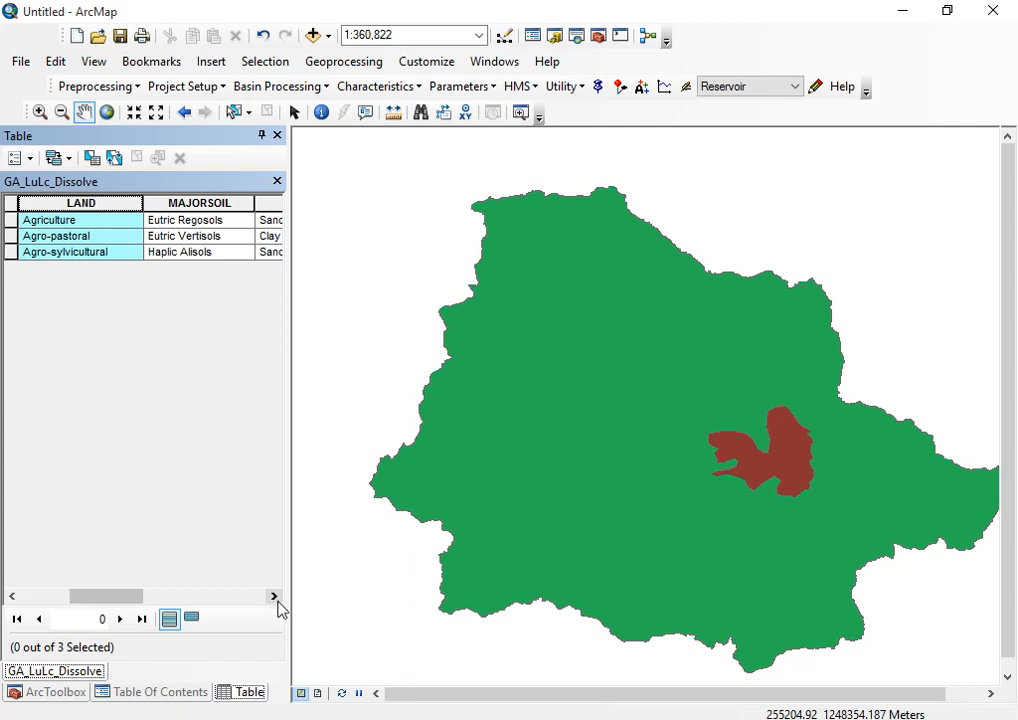
left_click(276, 597)
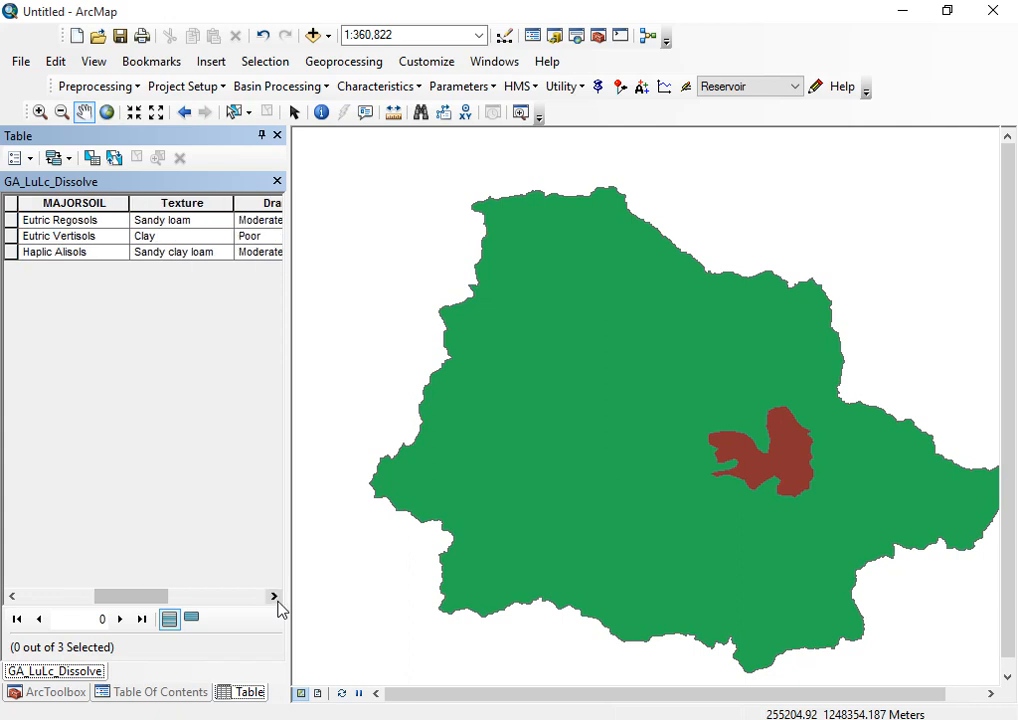
left_click_drag(170, 607, 239, 607)
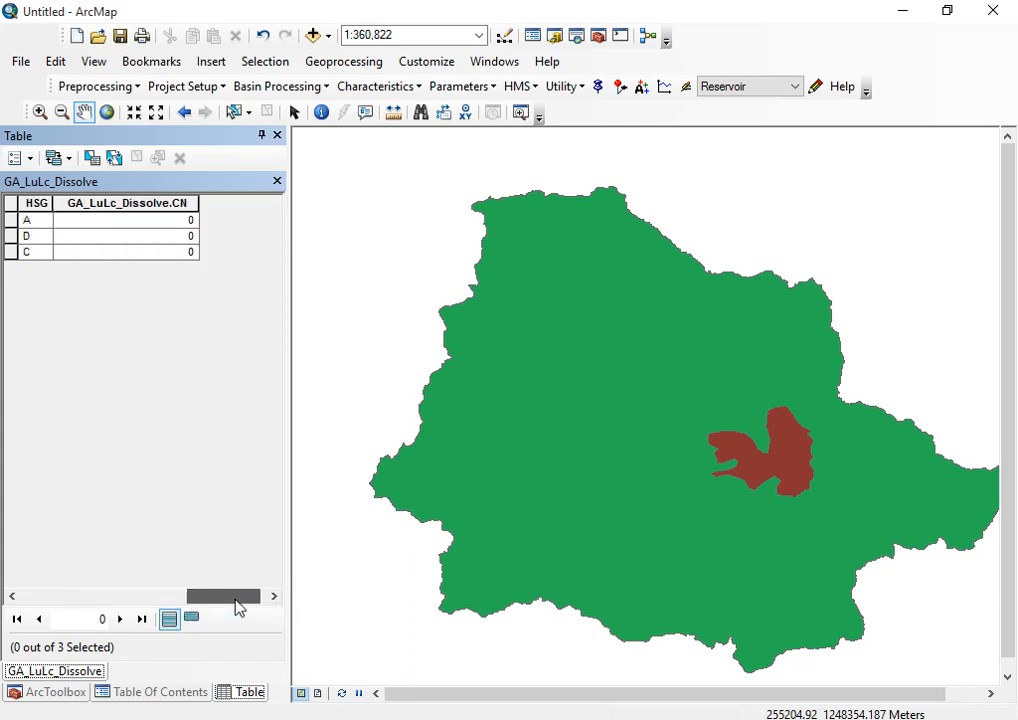
left_click(166, 229)
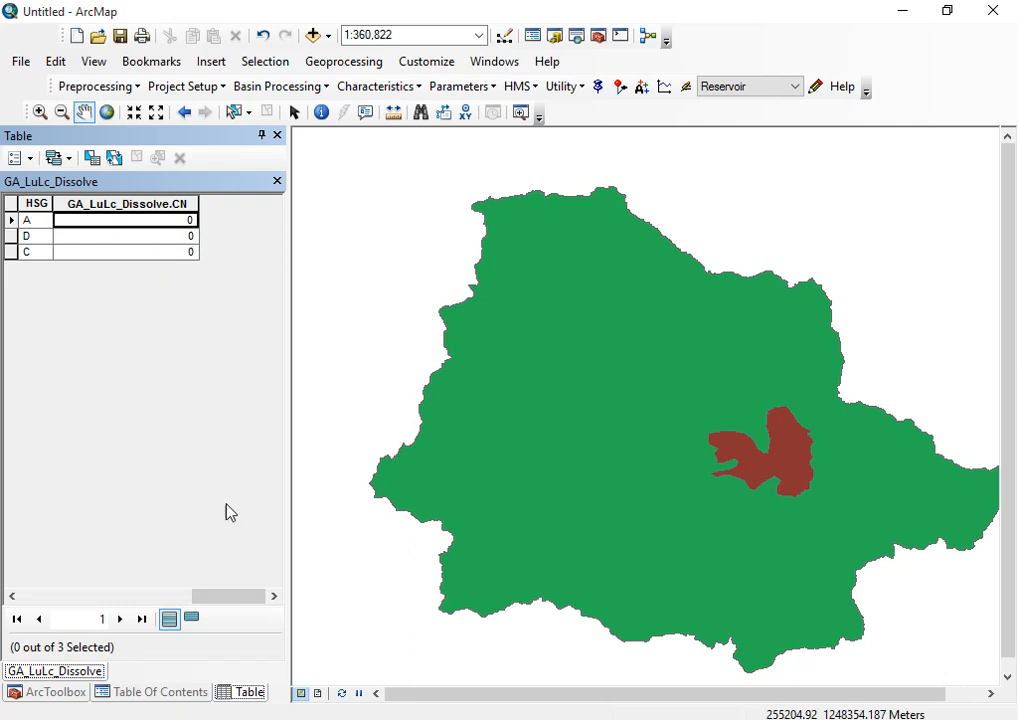
Check the Agriculture record's land use and soil group, and look up its curve number in the TR-55 table of the Word document "curve number".
left_click(364, 700)
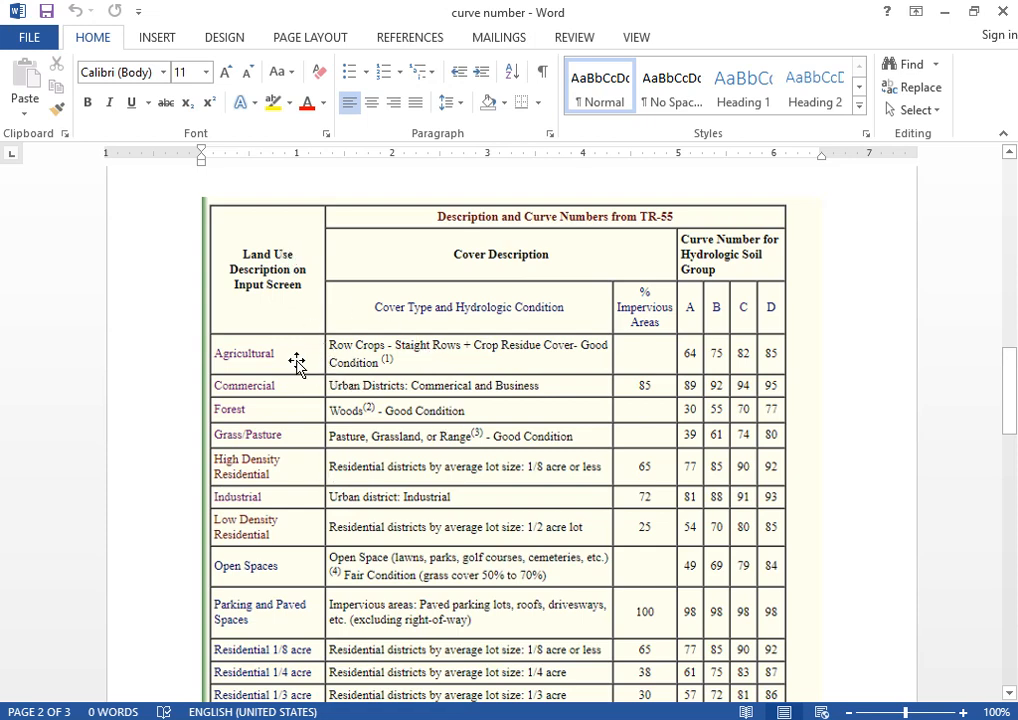
left_click(306, 678)
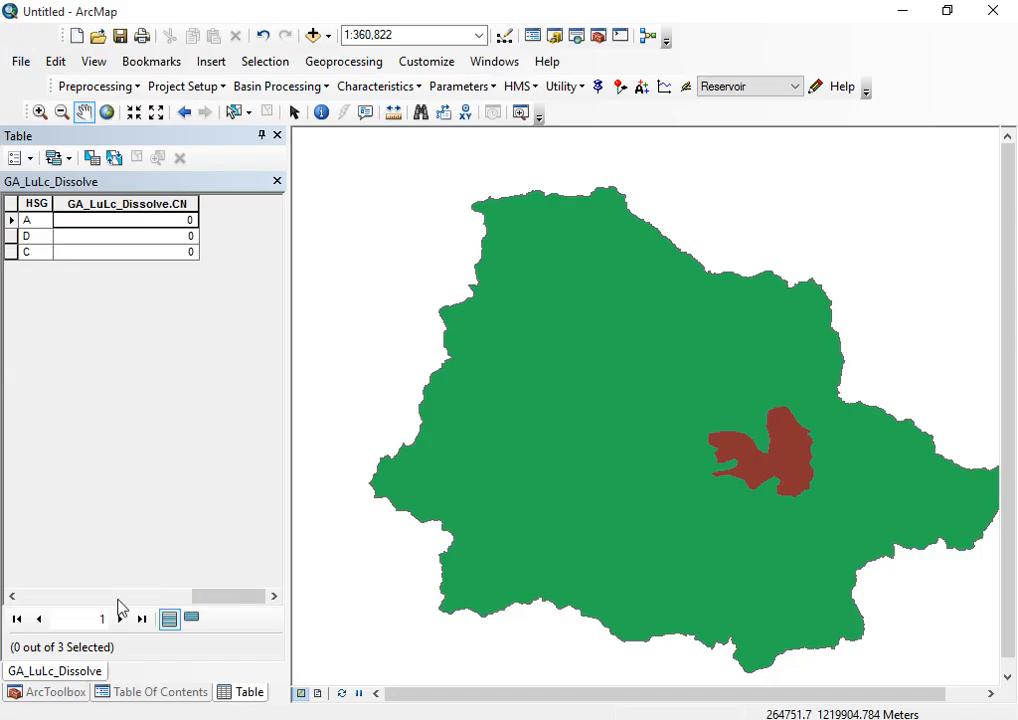
left_click(13, 597)
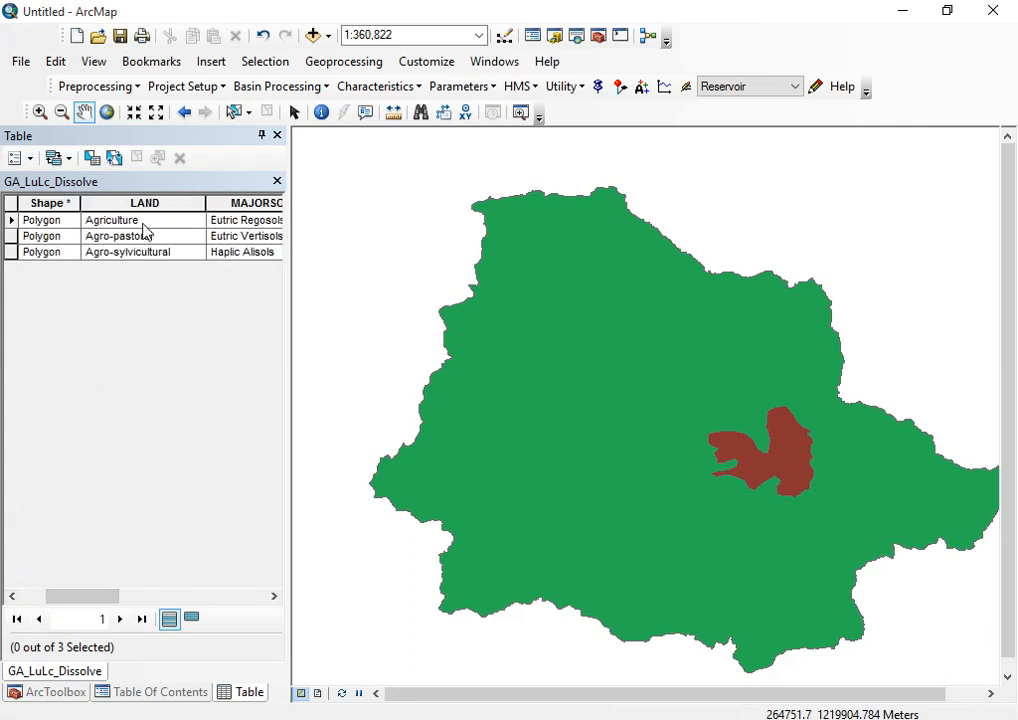
left_click(141, 221)
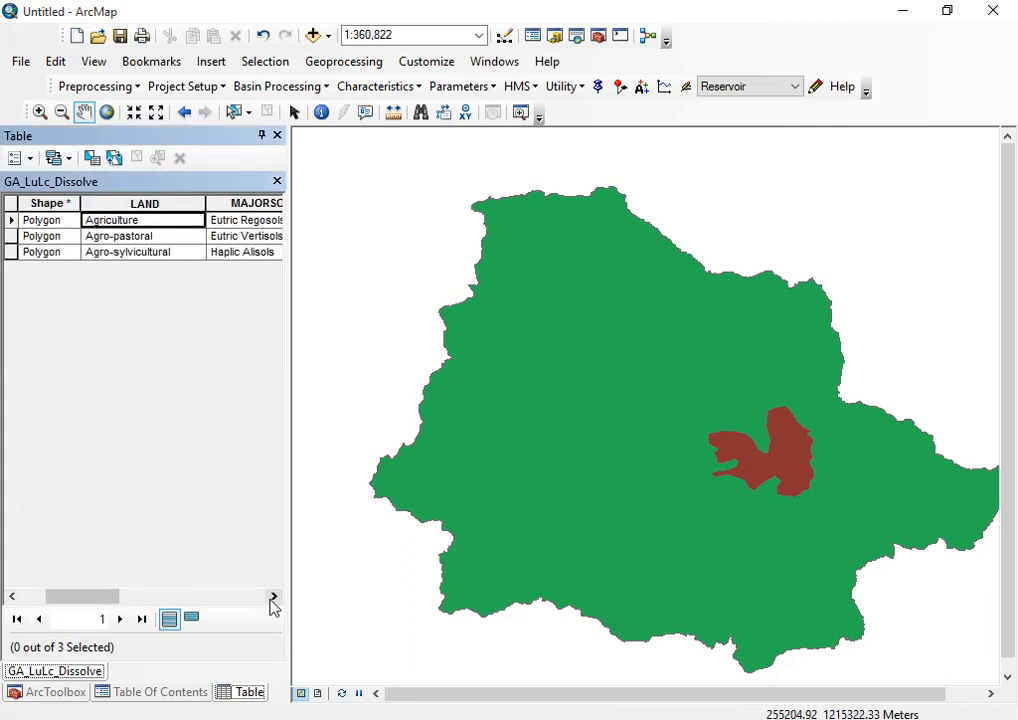
left_click(272, 598)
left_click(272, 598)
left_click(272, 598)
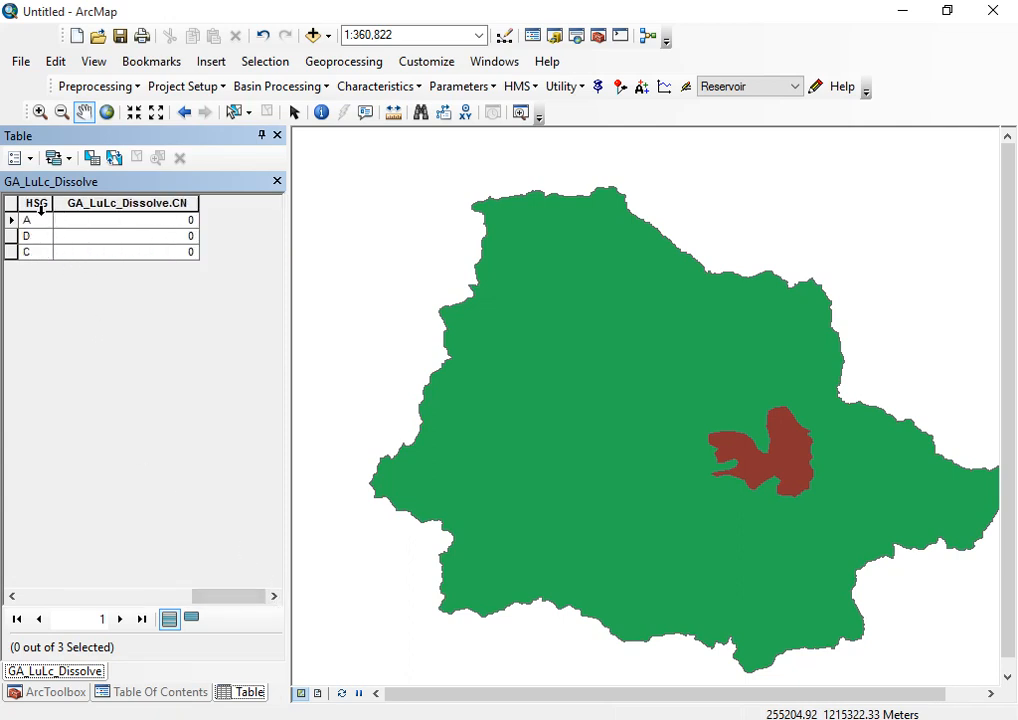
left_click(36, 221)
left_click(91, 224)
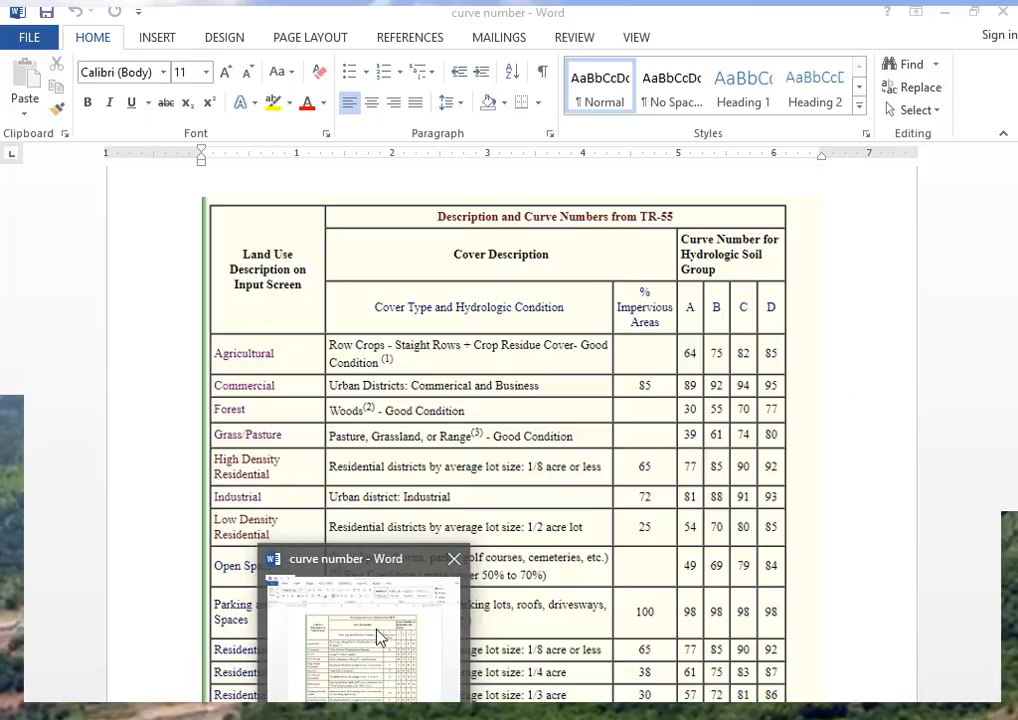
left_click(375, 640)
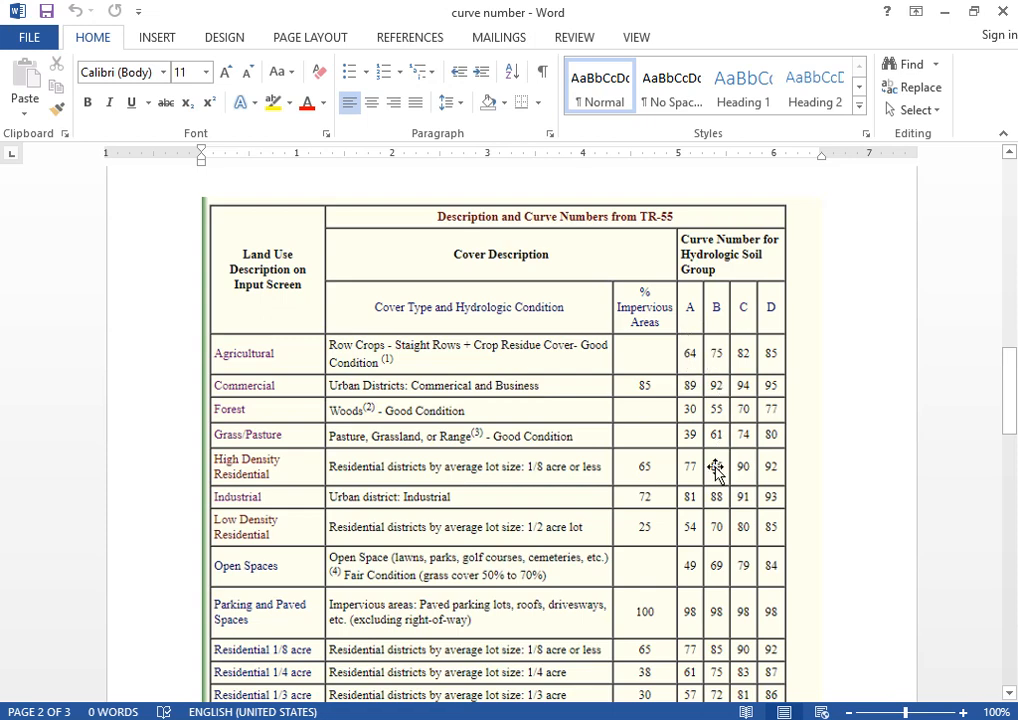
left_click(325, 719)
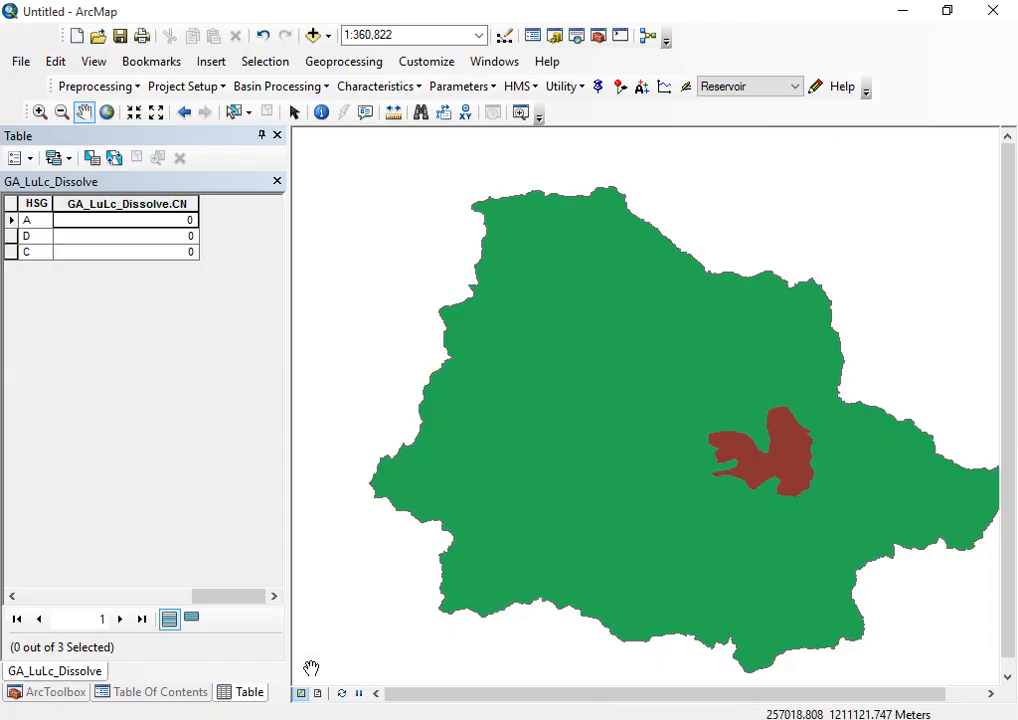
Start an edit session on the GA_LuLc_Dissolve layer so its CN values can be edited.
left_click(96, 223)
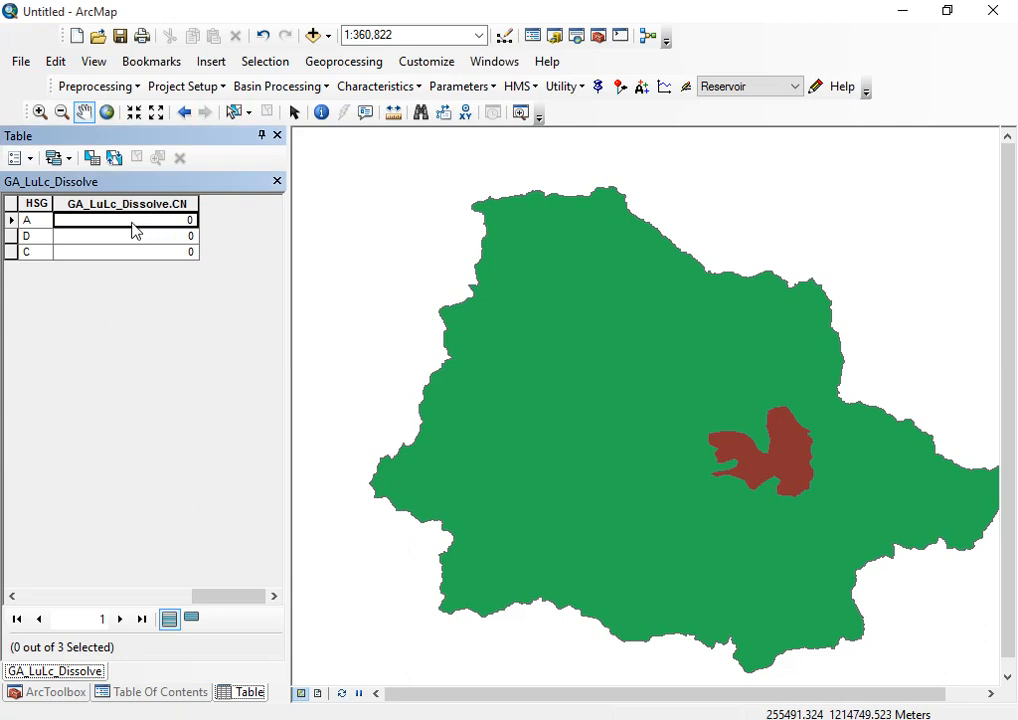
left_click(171, 699)
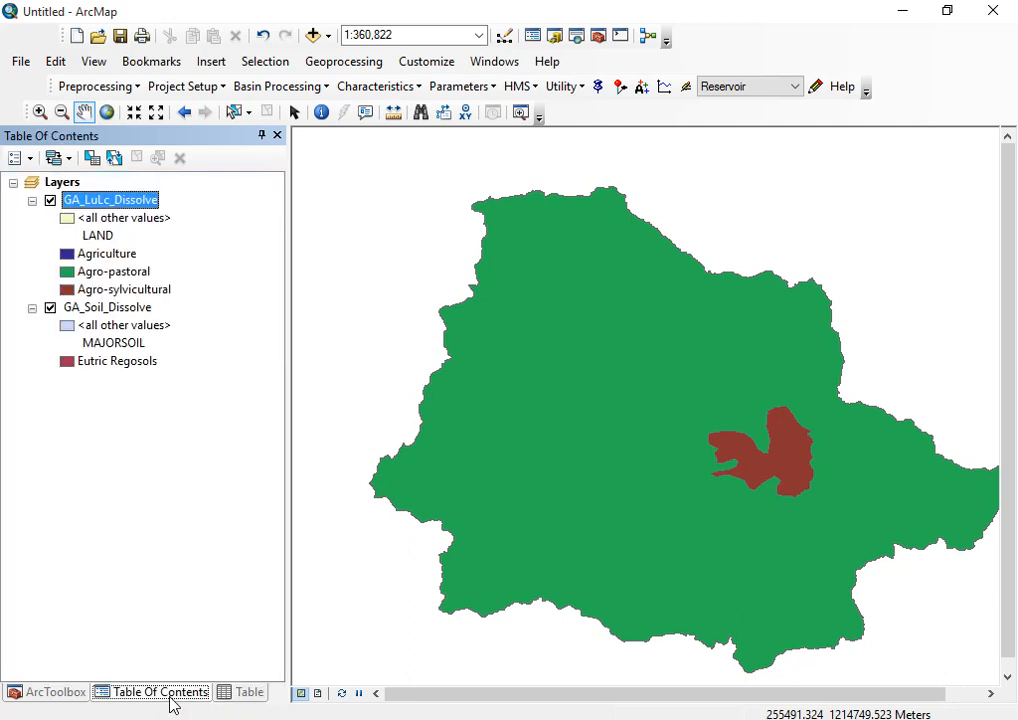
left_click(220, 690)
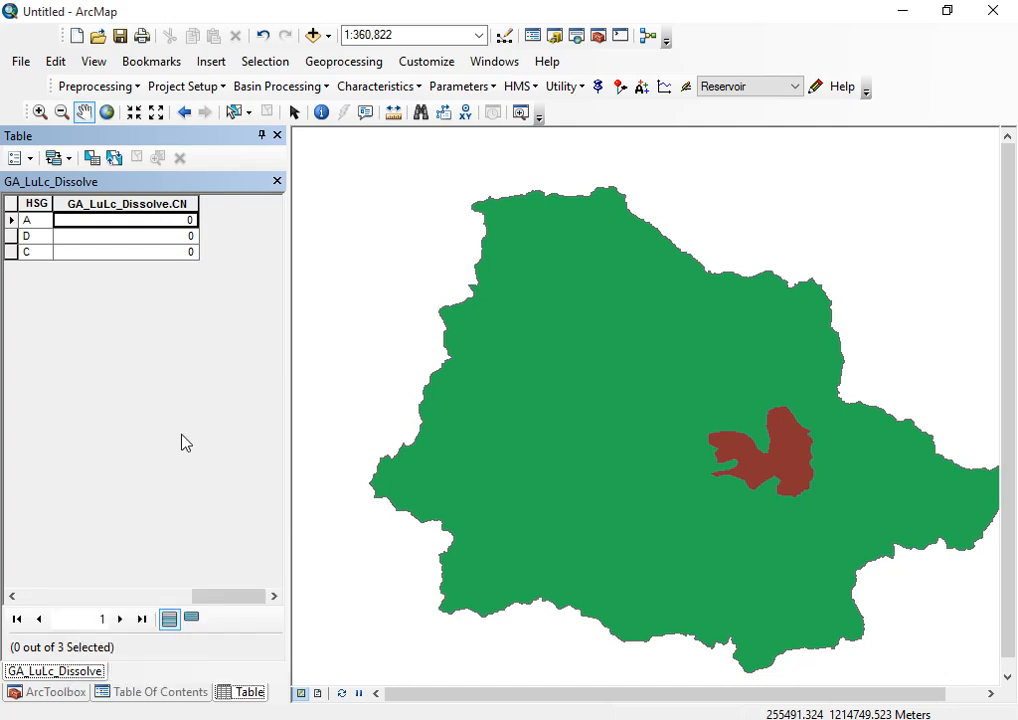
left_click(170, 690)
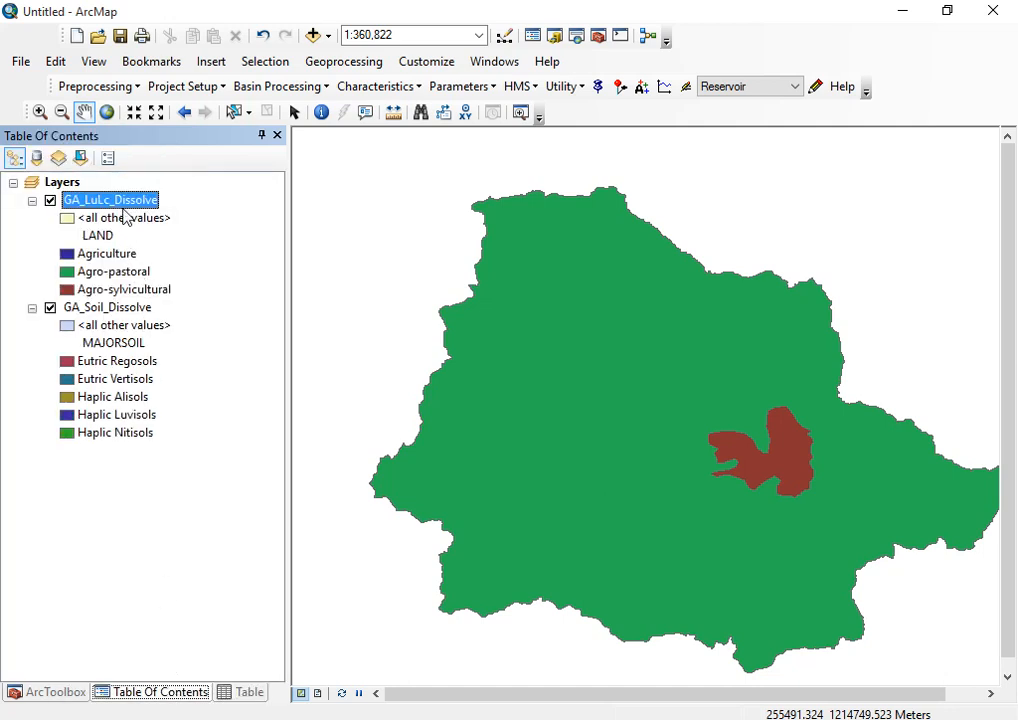
right_click(125, 207)
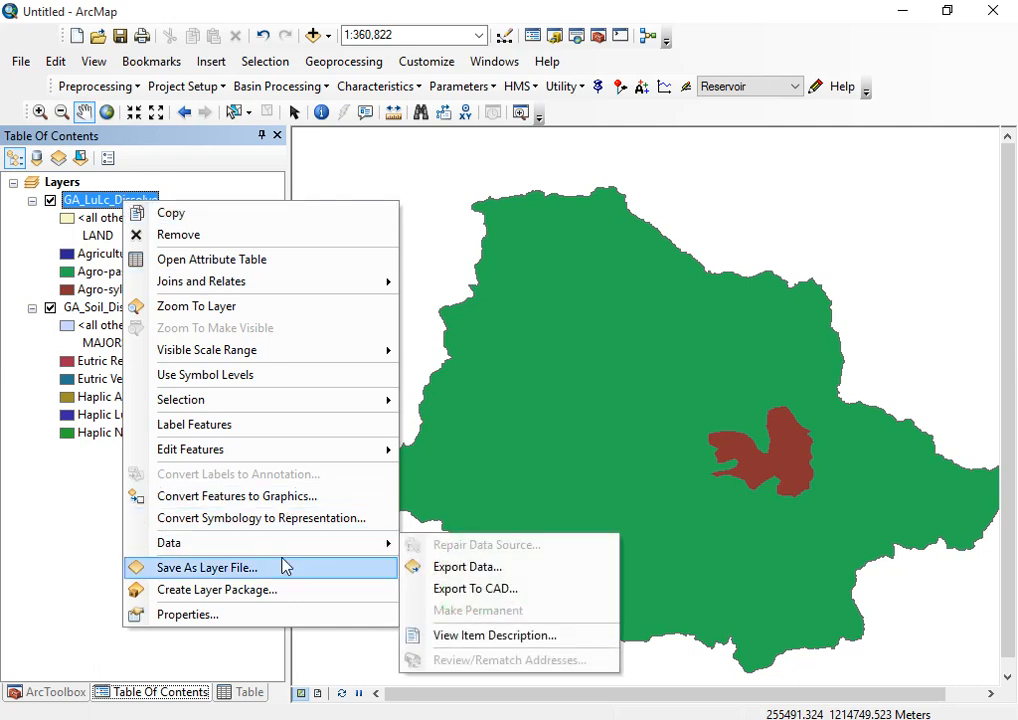
mouse_move(248, 452)
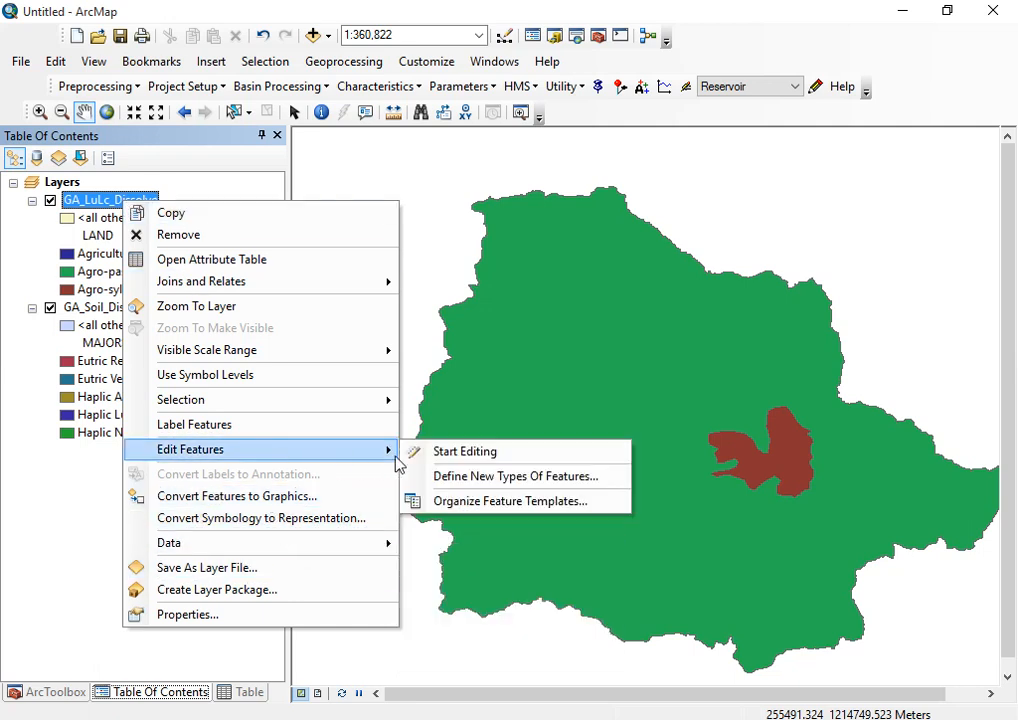
left_click(440, 451)
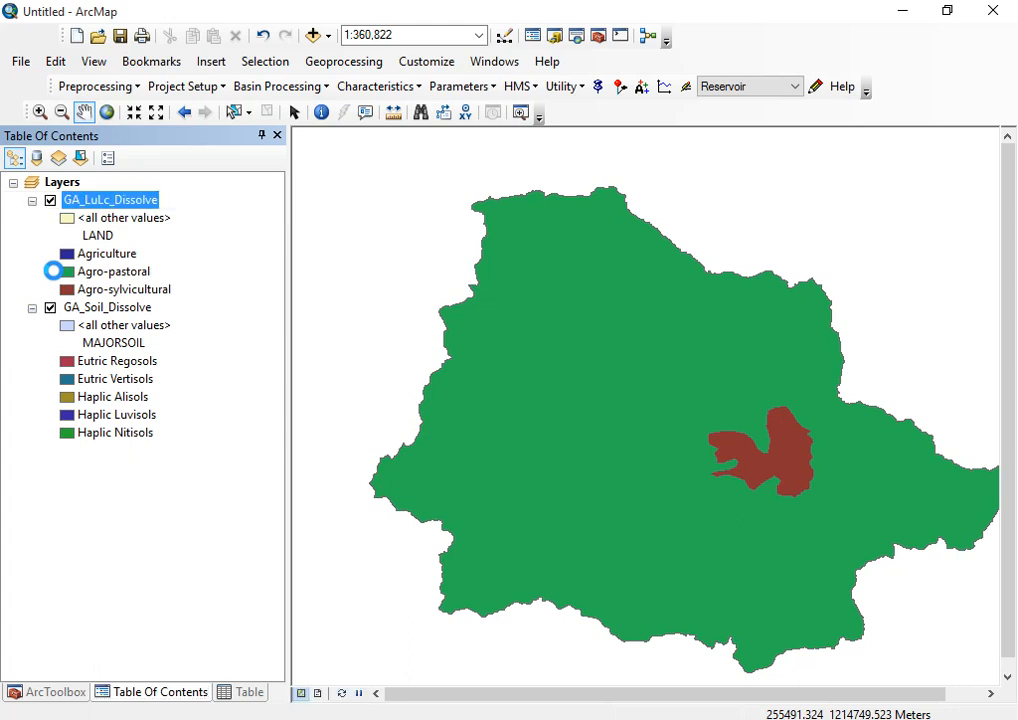
Set the CN value of the Agriculture record with soil group A to 64 in the GA_LuLc_Dissolve table.
left_click(242, 692)
left_click(193, 222)
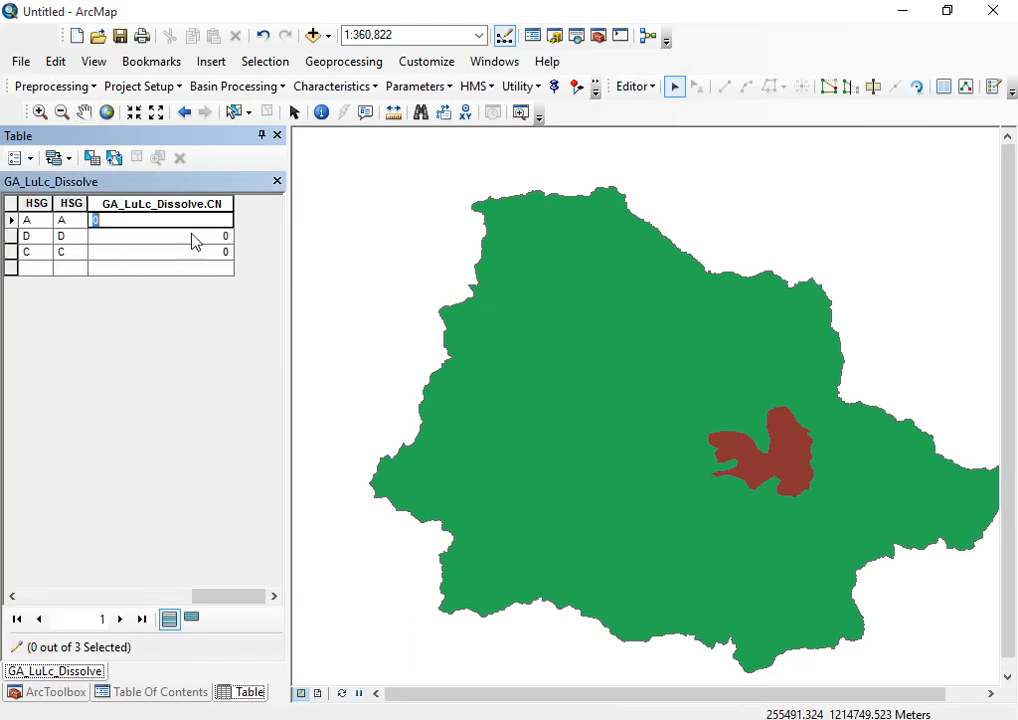
type("64")
key("Return")
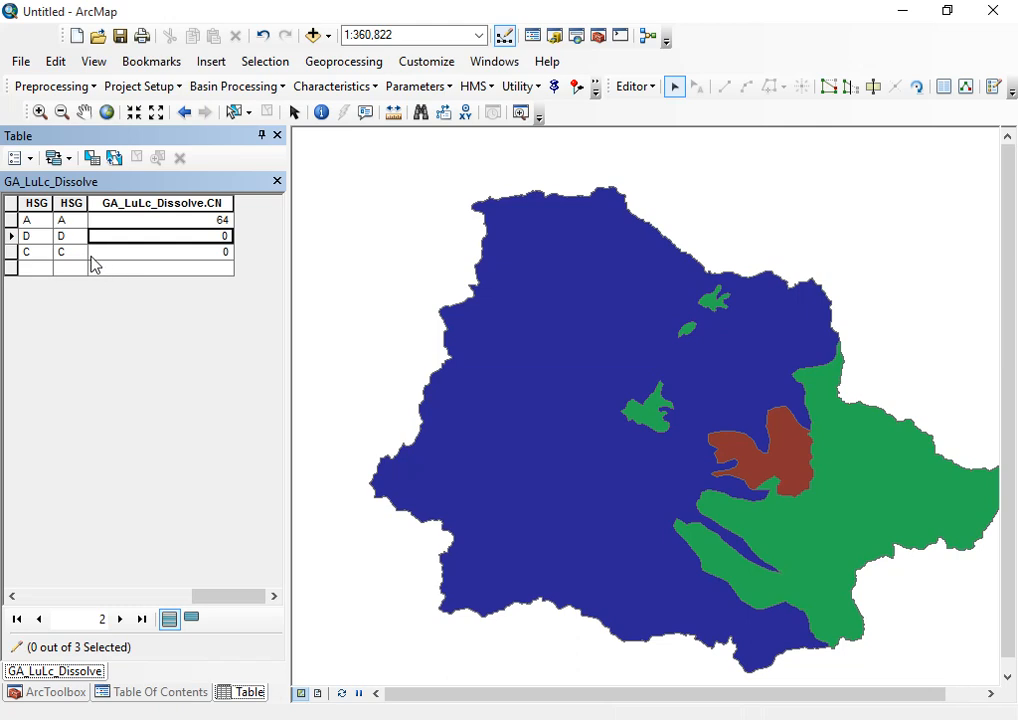
Check the land use and soil group of the remaining records, and consult the TR-55 table in the Word document "curve number" for Agro-pastoral.
left_click_drag(218, 598, 44, 620)
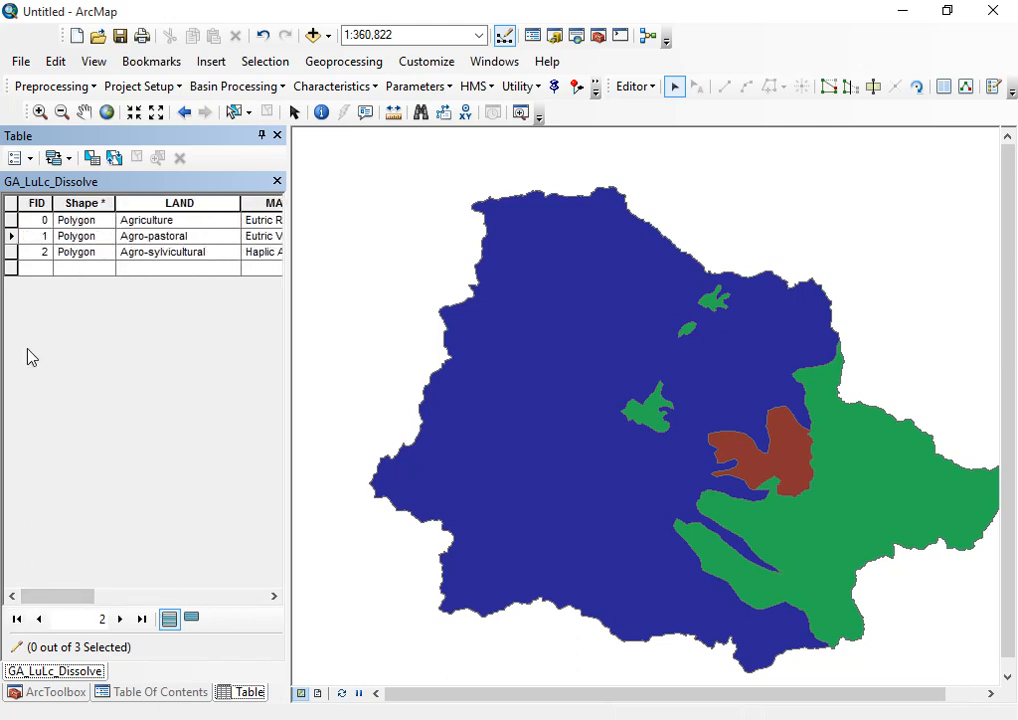
left_click_drag(62, 601, 245, 622)
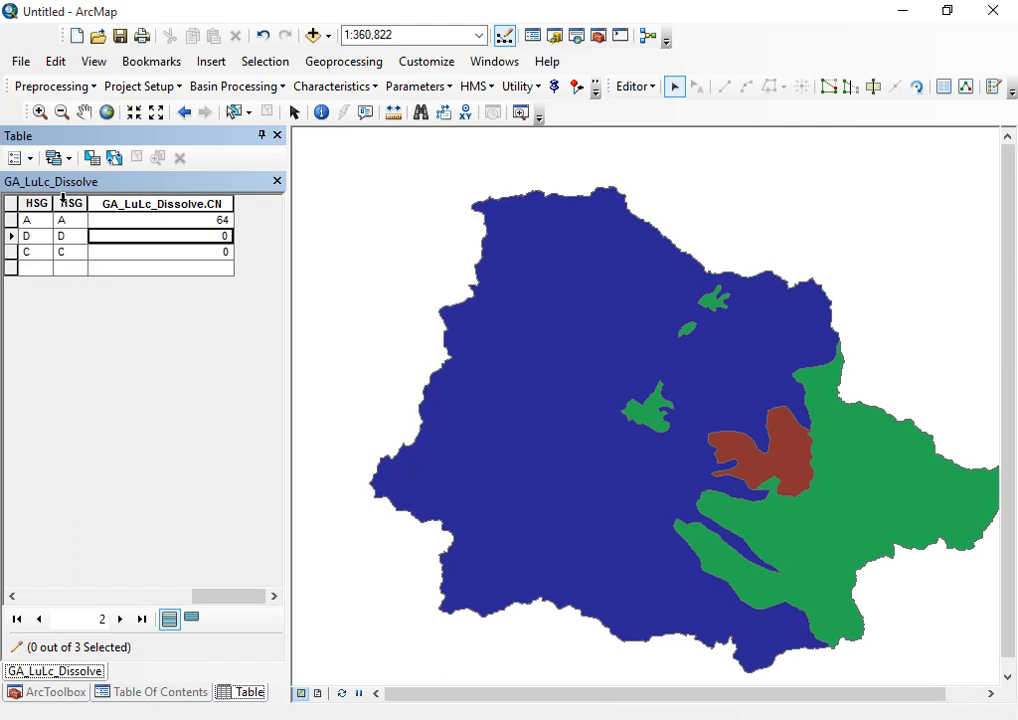
double_click(210, 219)
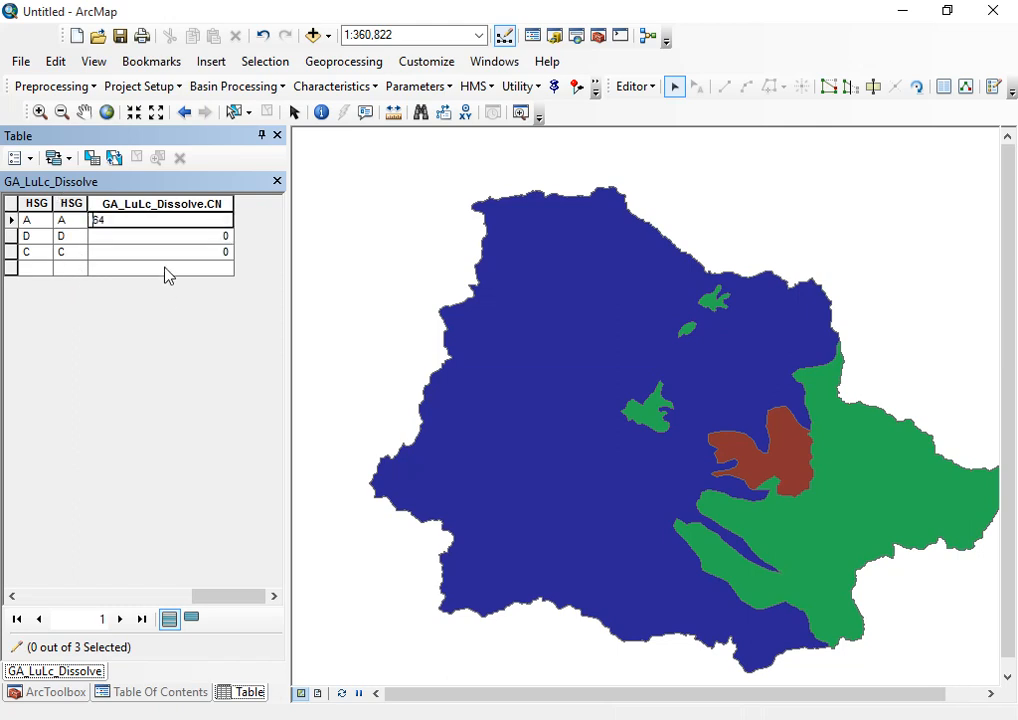
left_click(166, 240)
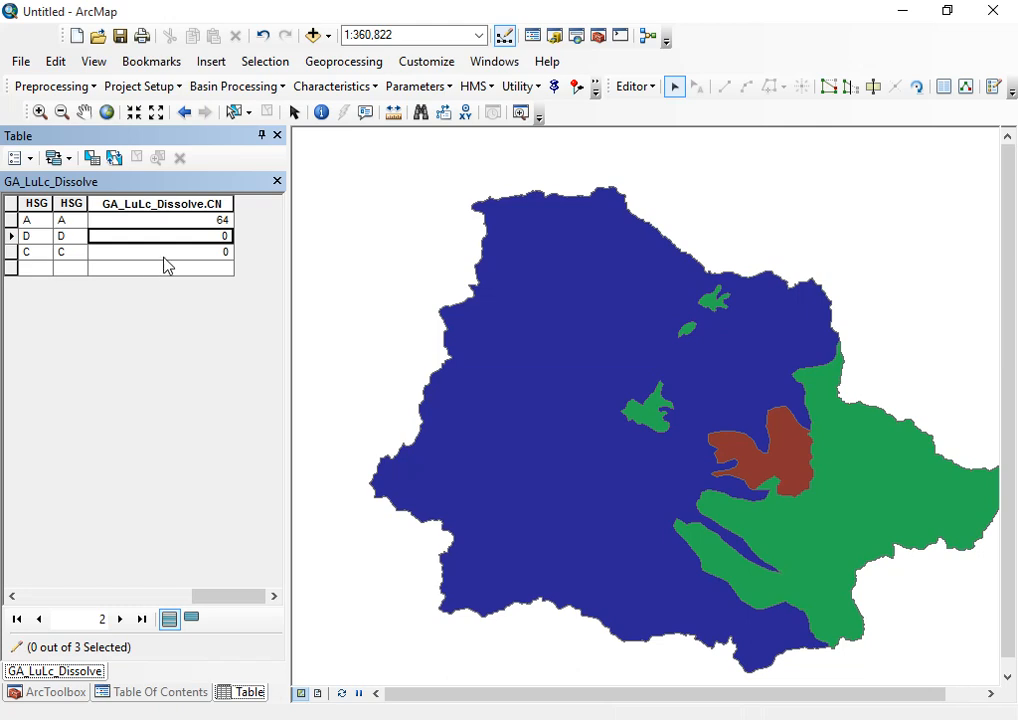
key("Down")
key("Down")
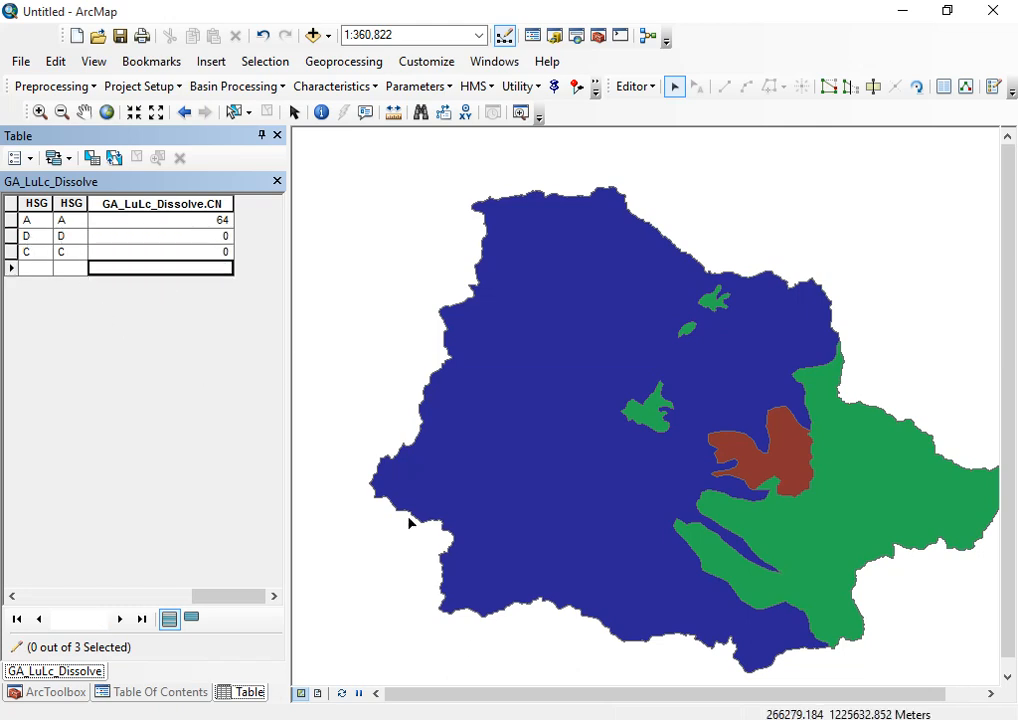
mouse_move(364, 719)
left_click(364, 640)
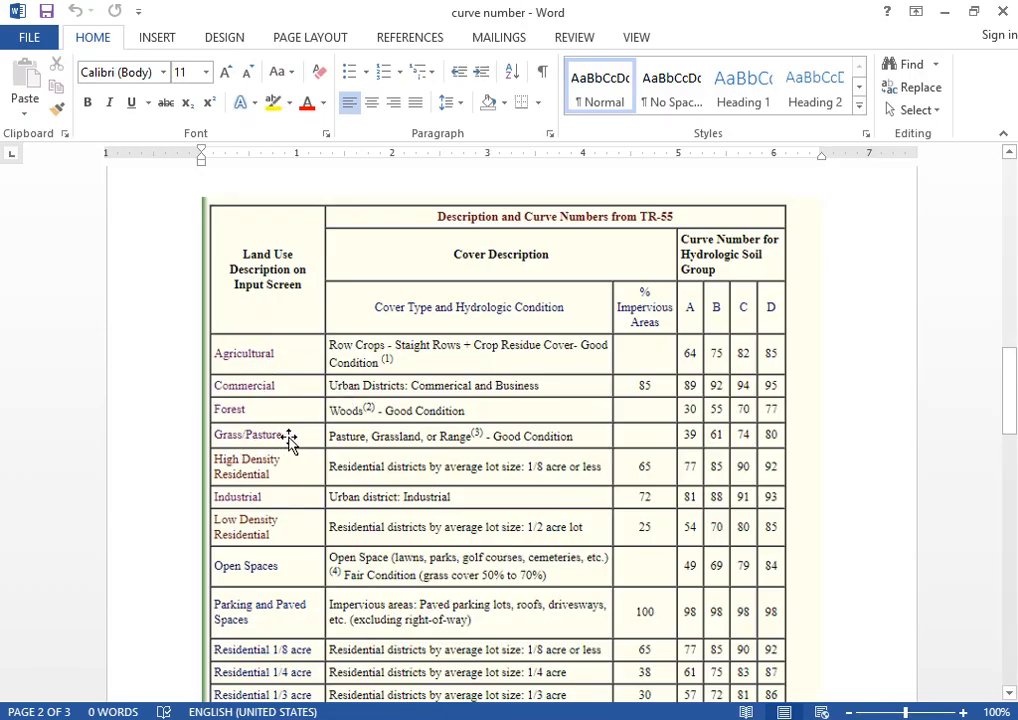
Recheck the Agro-pastoral record's soil group in ArcMap, and look up the Grass/Pasture curve number in the Word document's TR-55 table.
mouse_move(315, 719)
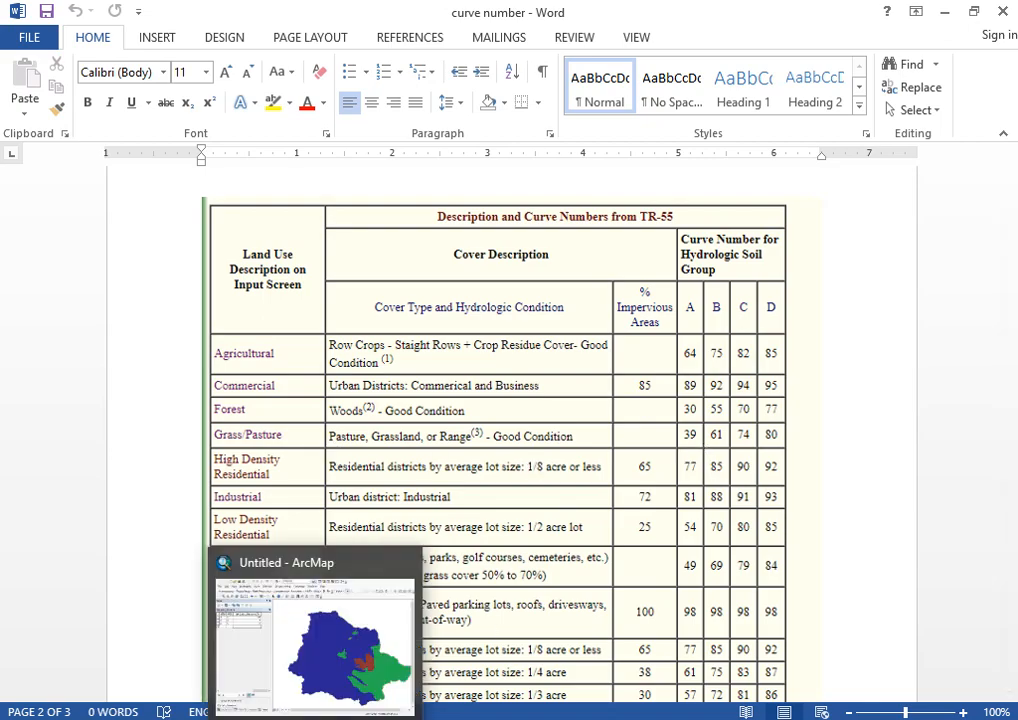
left_click(311, 675)
left_click(64, 240)
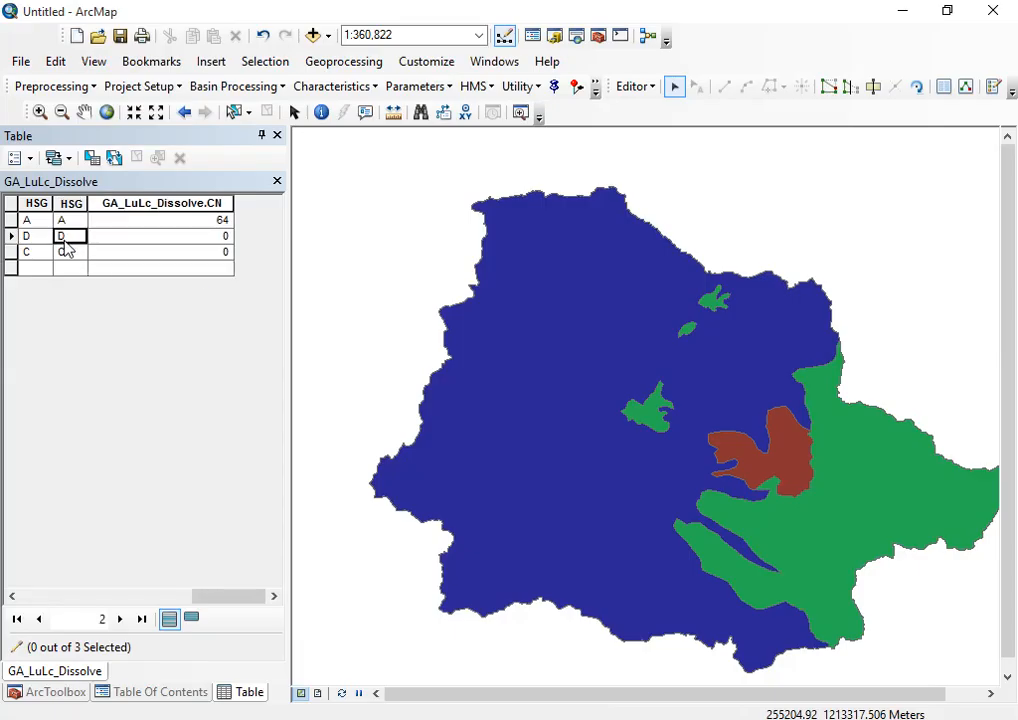
left_click(210, 240)
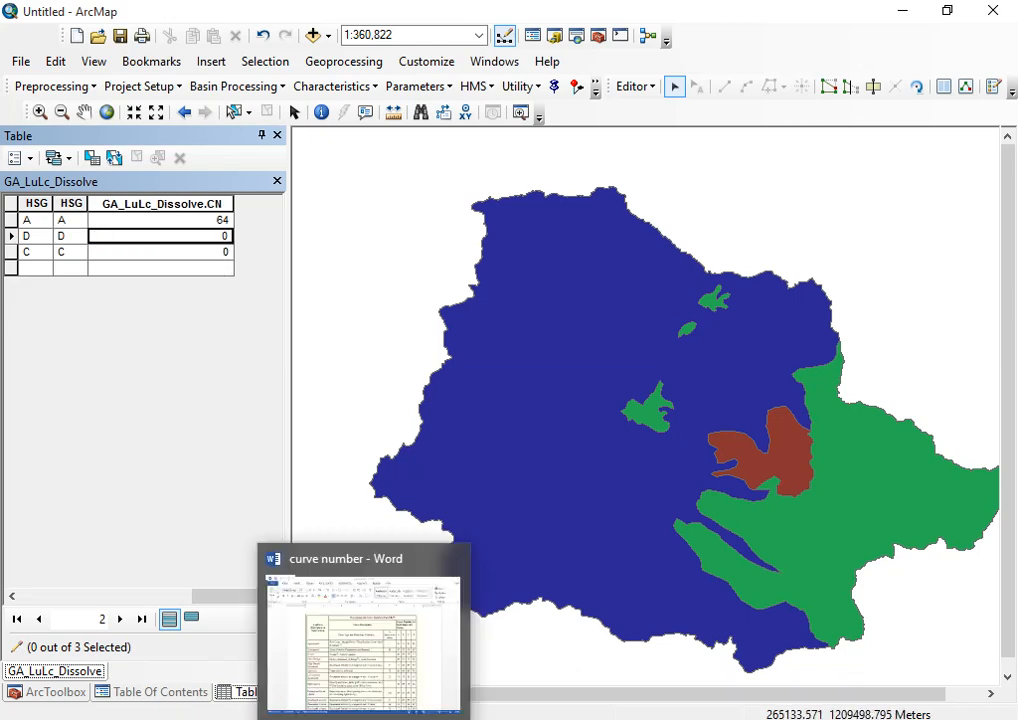
left_click(335, 660)
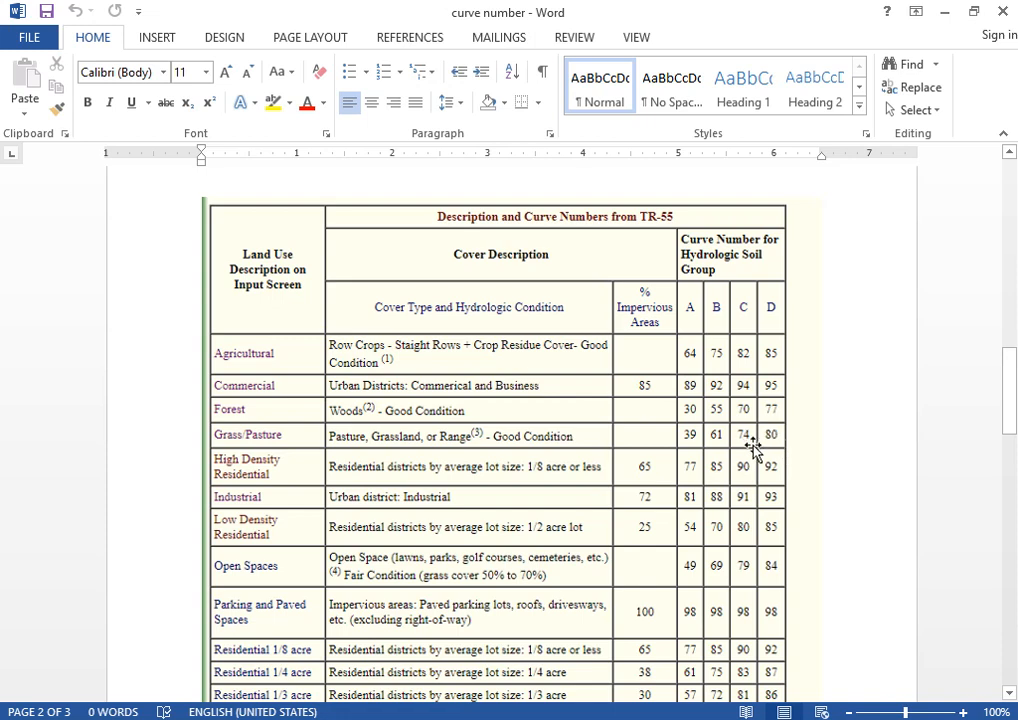
Switch to ArcMap and set the CN value of the Agro-pastoral record with soil group D to 80.
mouse_move(322, 718)
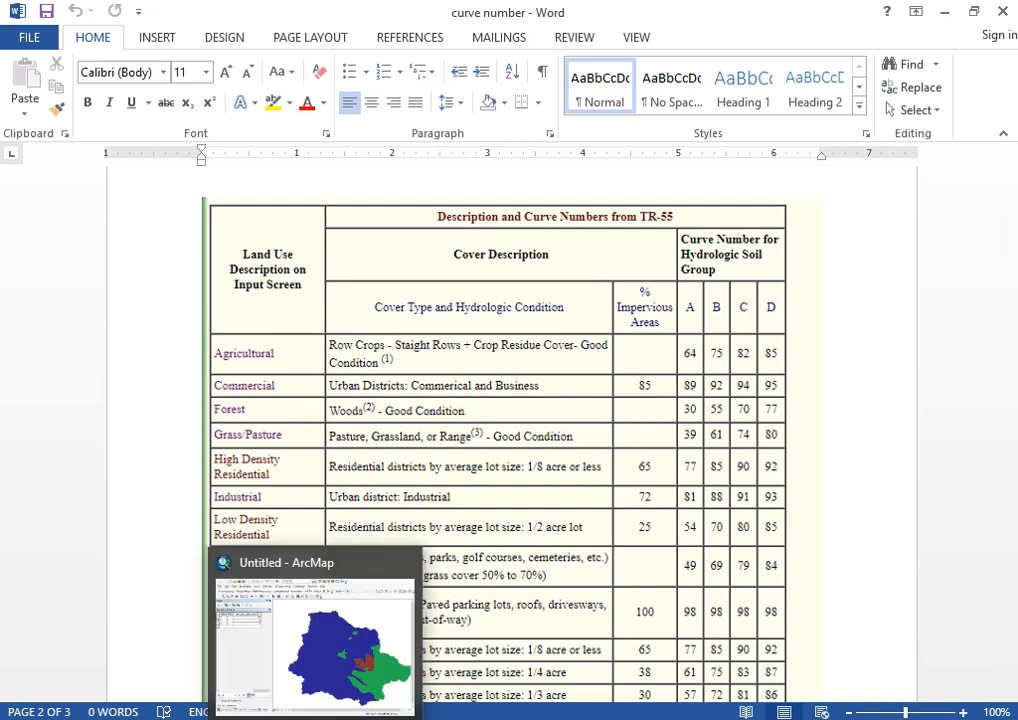
left_click(306, 659)
left_click(163, 221)
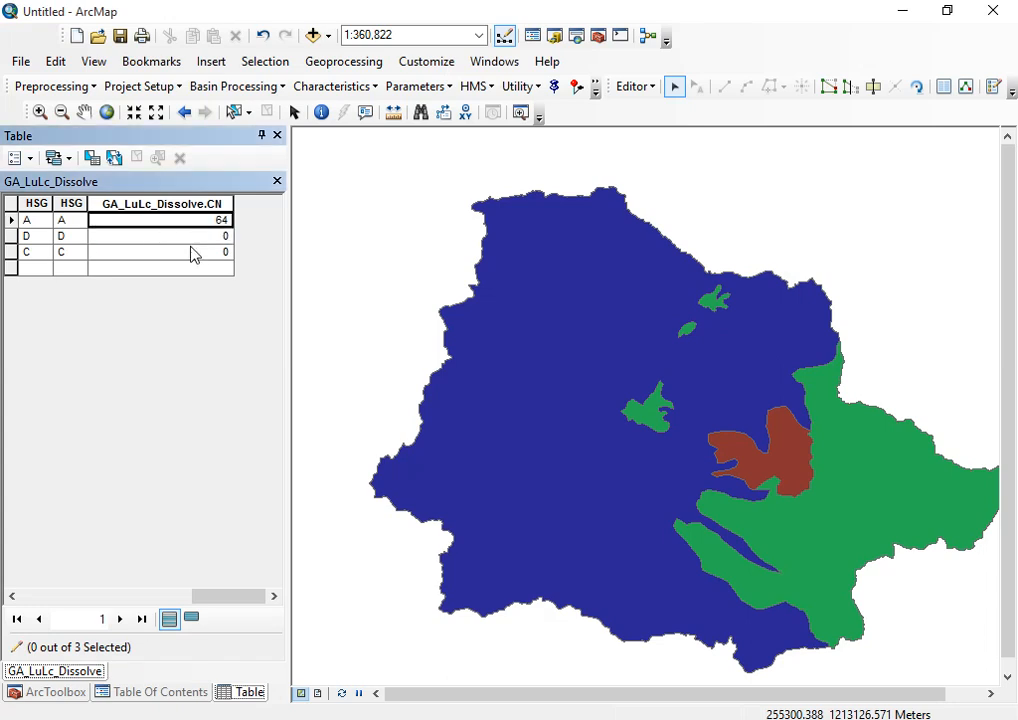
double_click(220, 248)
left_click(224, 237)
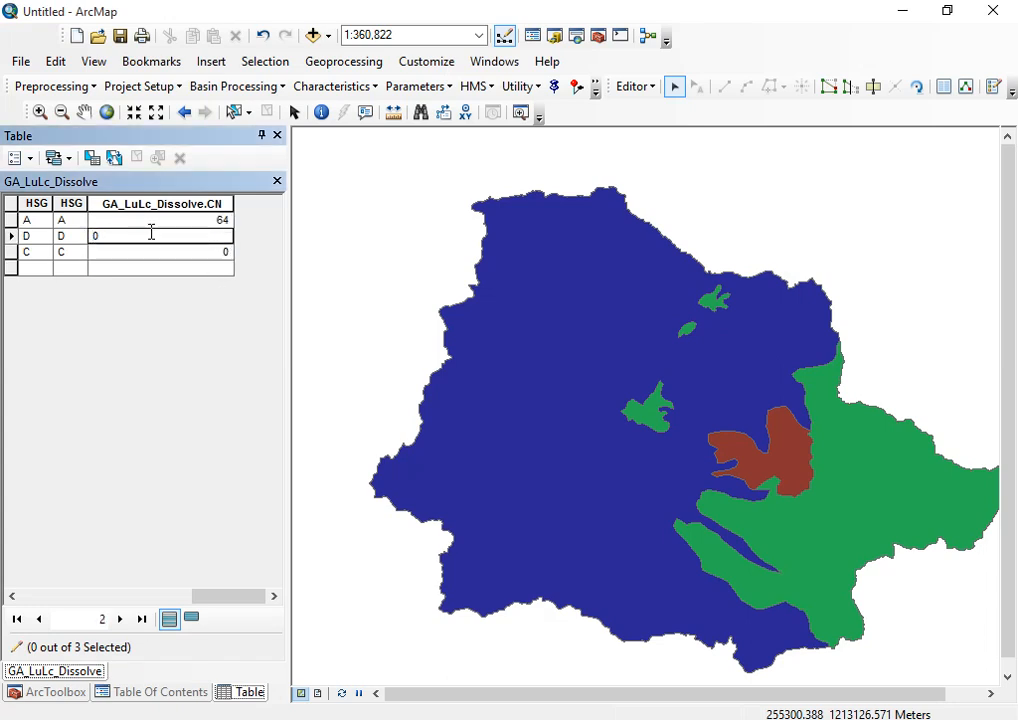
left_click_drag(151, 233, 5, 245)
left_click(136, 254)
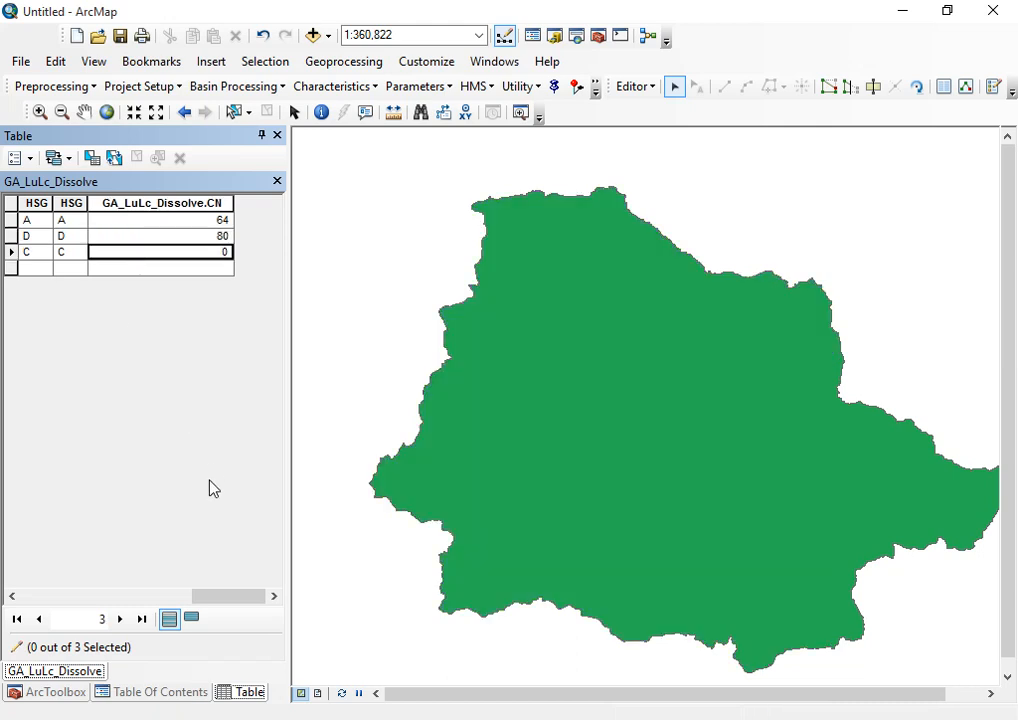
Check the land use of the record with soil group C, and consult the TR-55 table in Word for a matching cover type.
left_click_drag(228, 596, 64, 596)
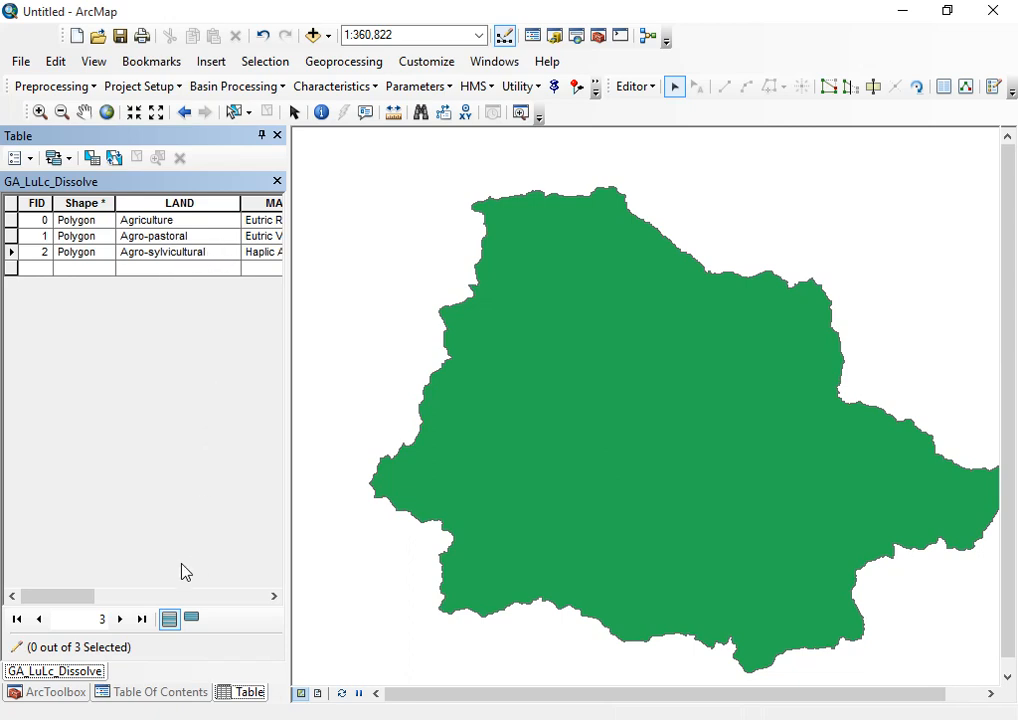
left_click_drag(72, 597, 259, 602)
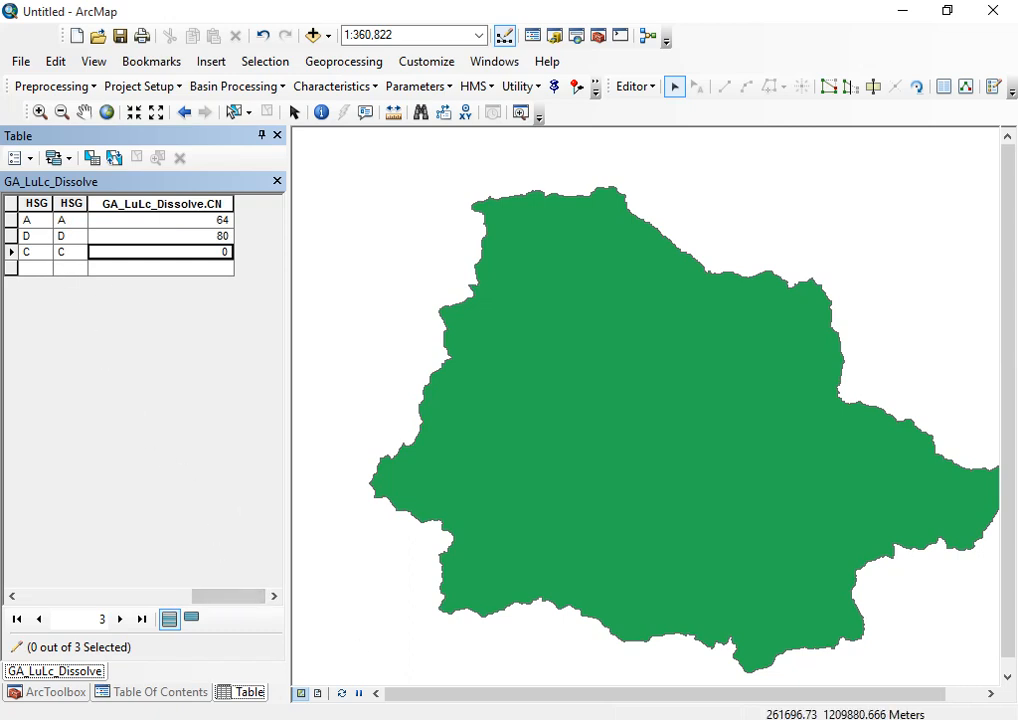
left_click(382, 703)
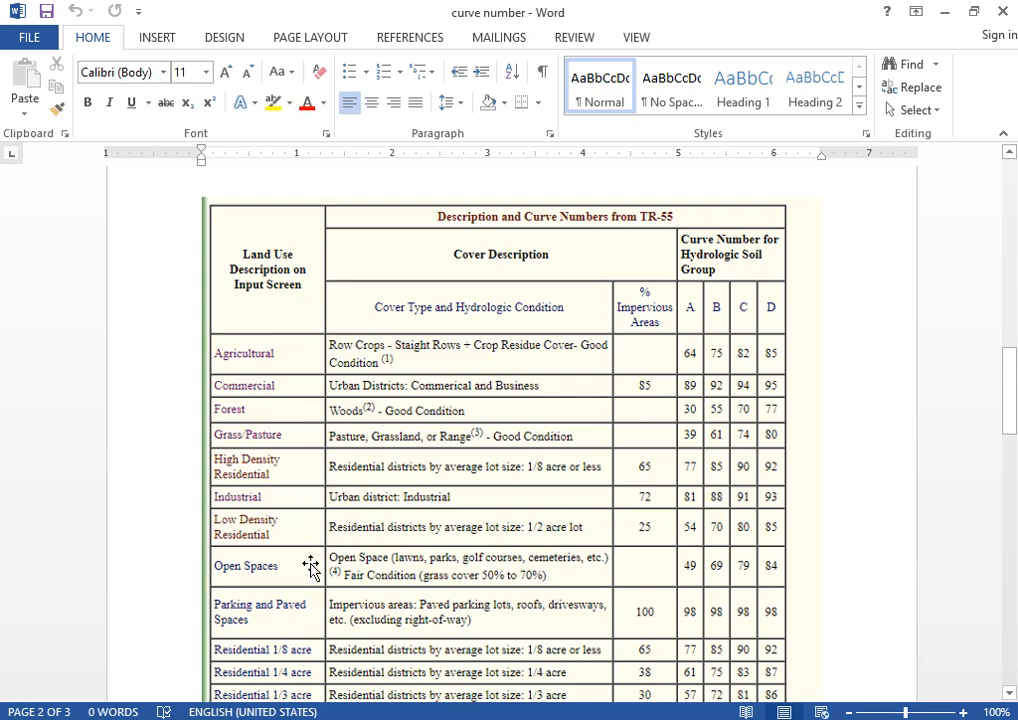
scroll(305, 570, "down", 2)
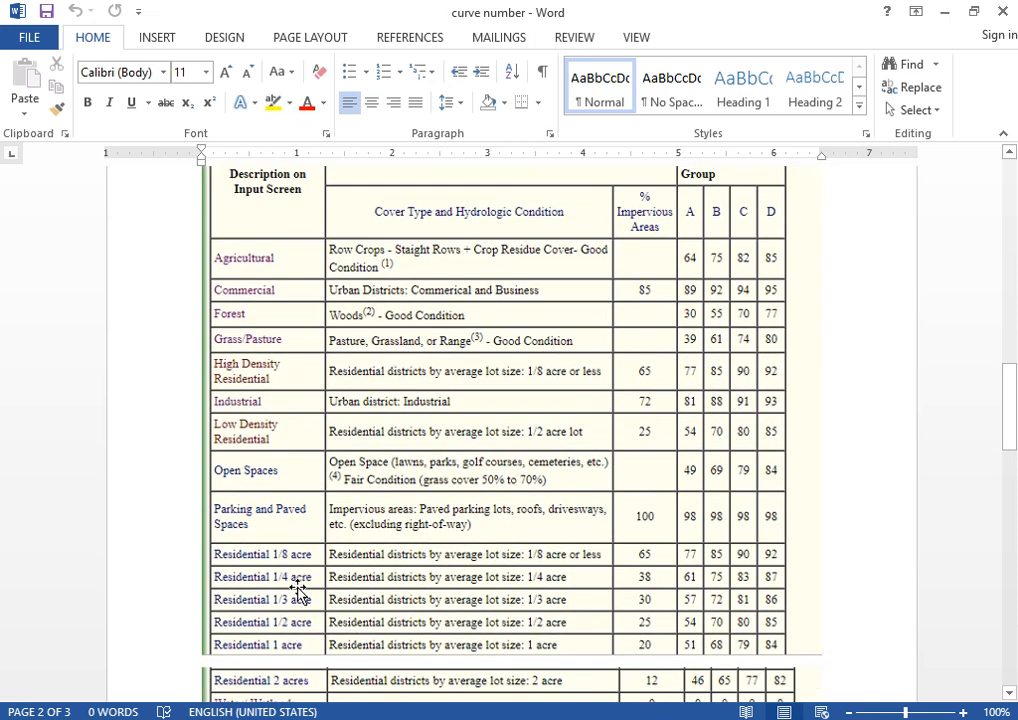
scroll(300, 590, "down", 2)
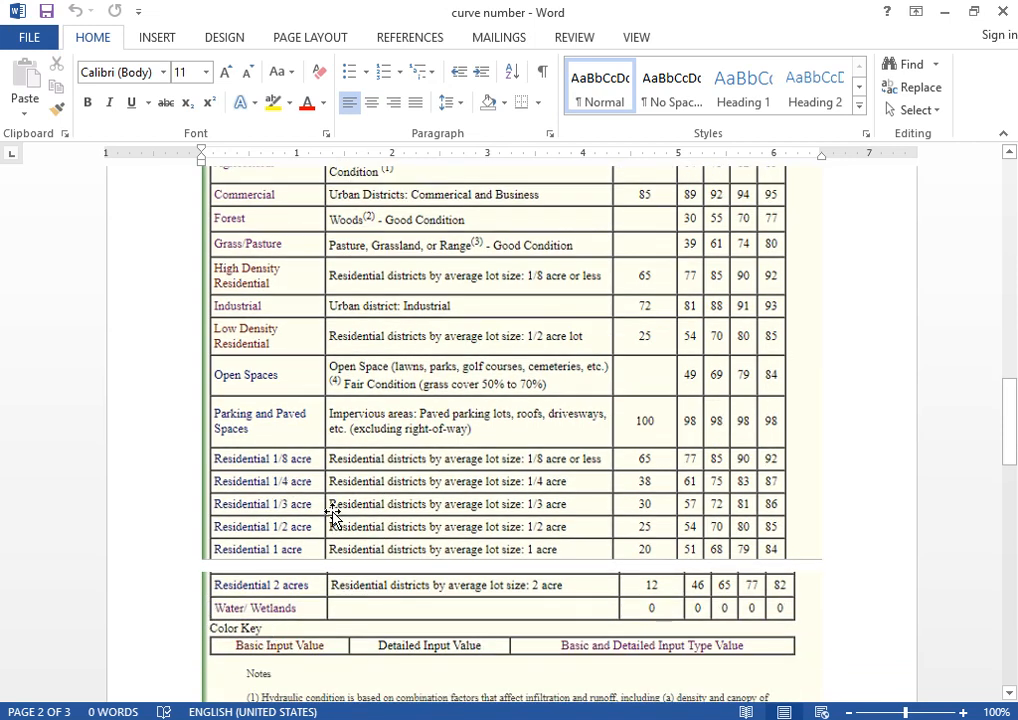
scroll(300, 514, "up", 1)
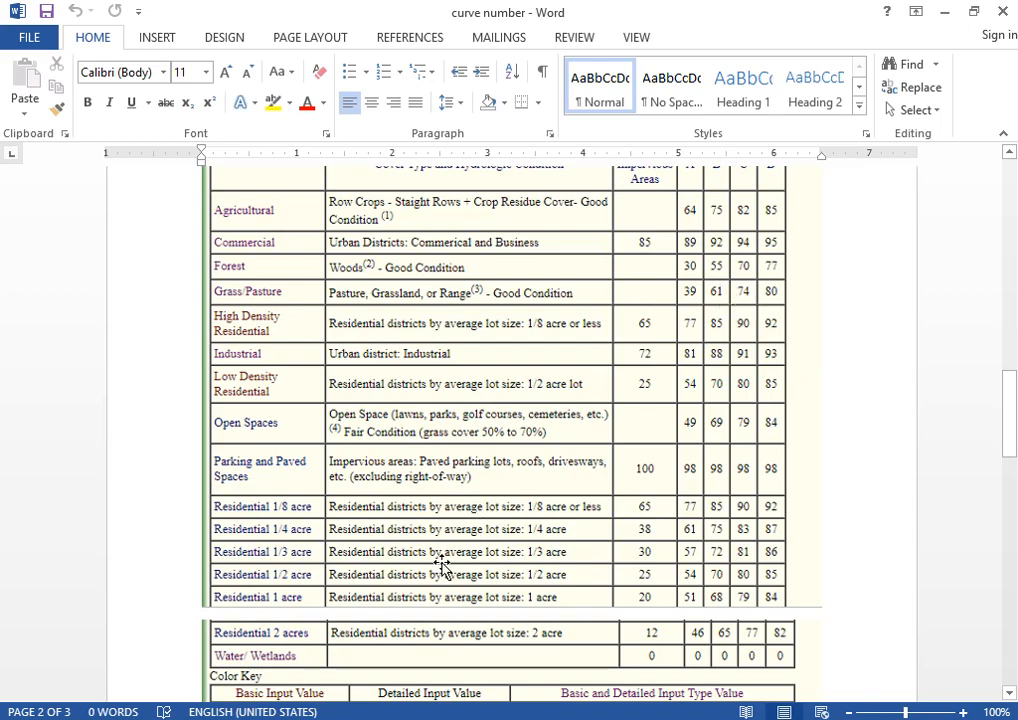
Return to ArcMap, set the CN value of the Agro-sylvicultural record with soil group C to 74, and close the attribute table.
left_click(205, 507)
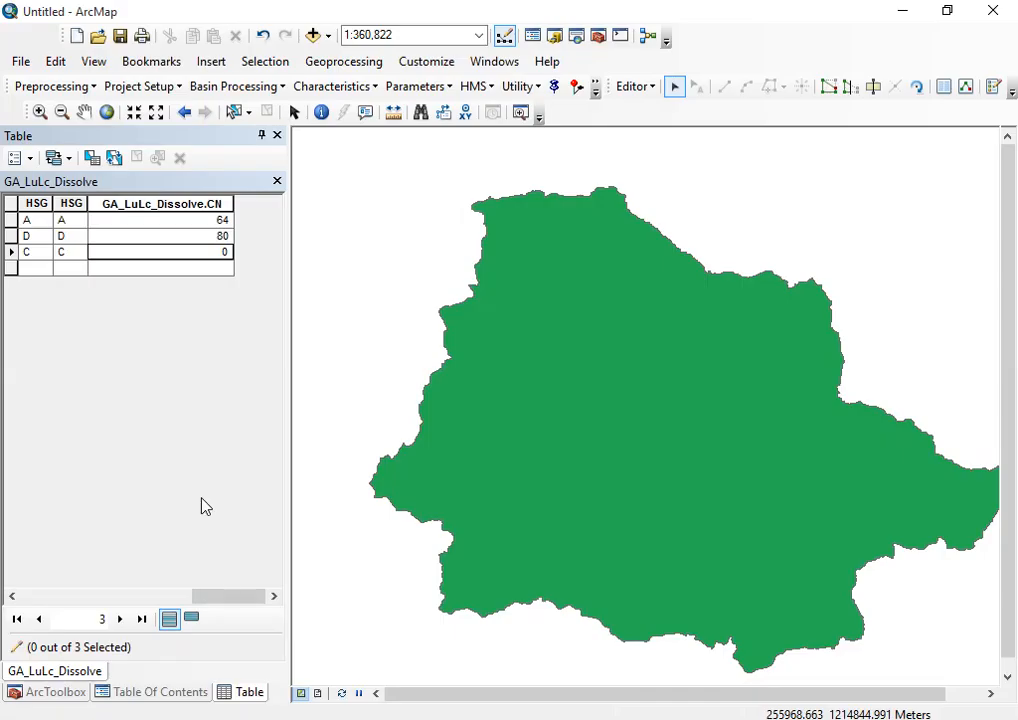
left_click(189, 256)
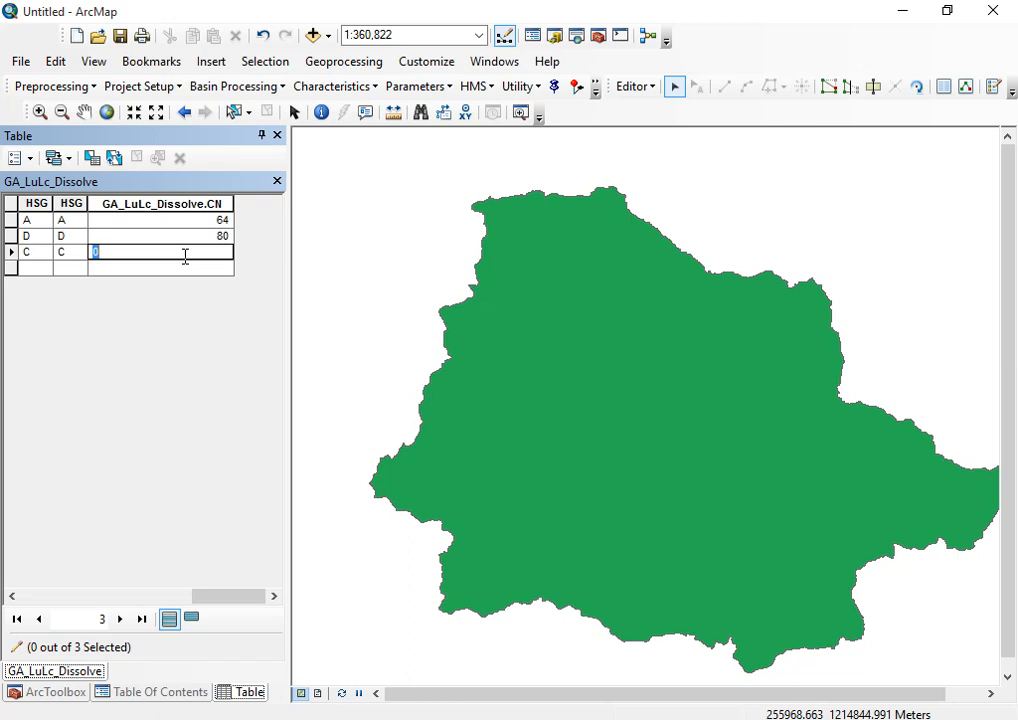
key("Return")
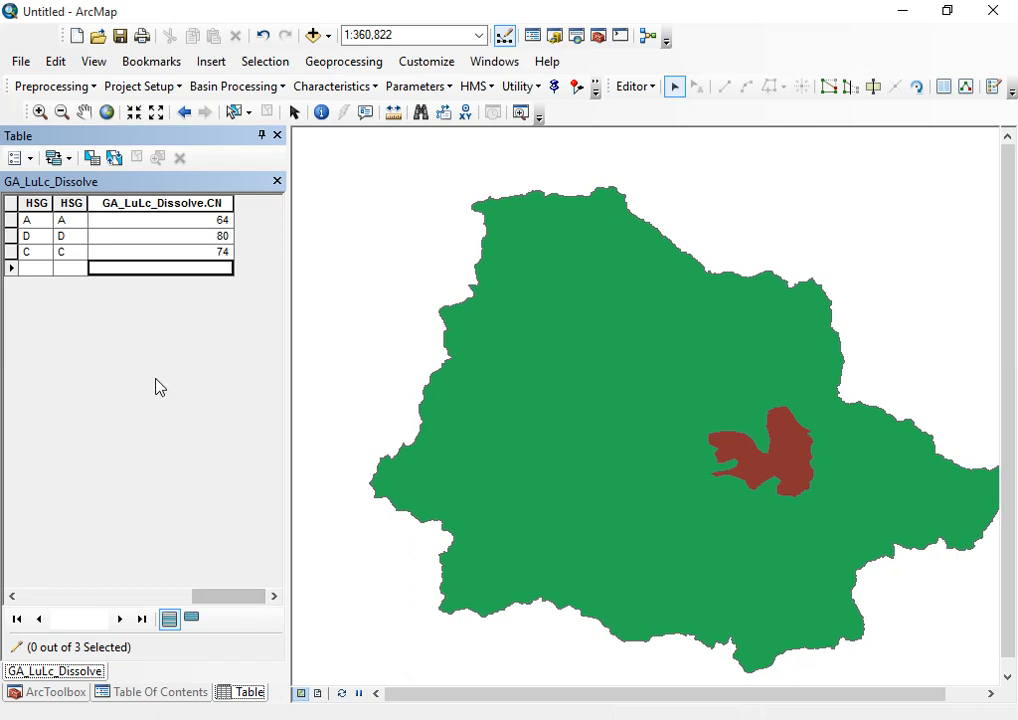
left_click(277, 183)
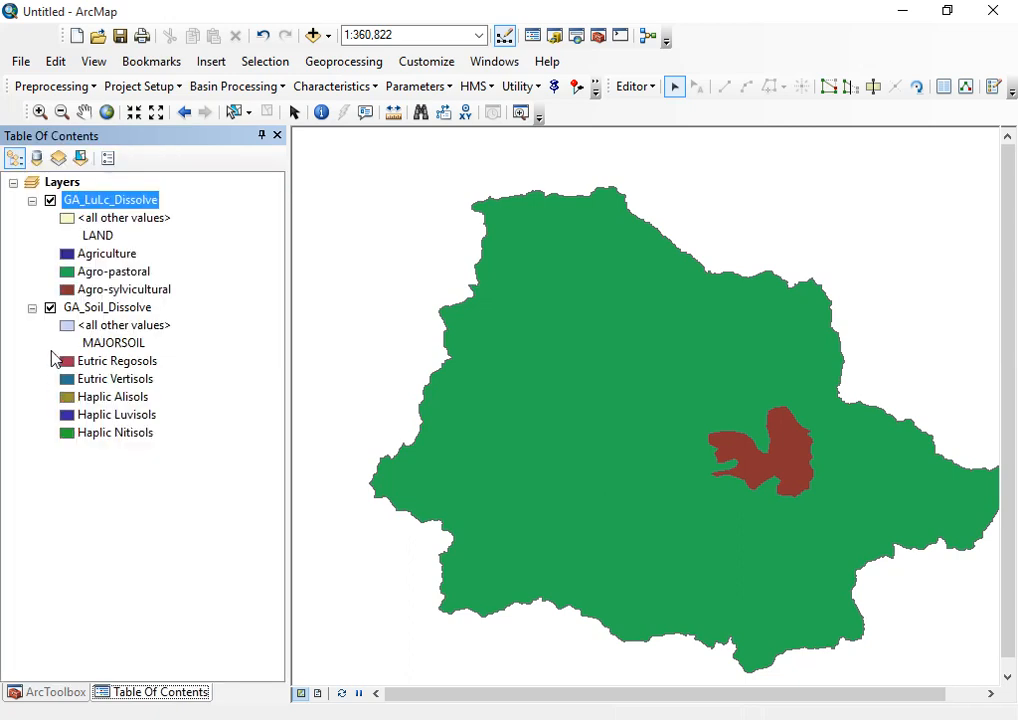
Save the CN edits made to the GA_LuLc_Dissolve layer and end the edit session.
left_click(120, 38)
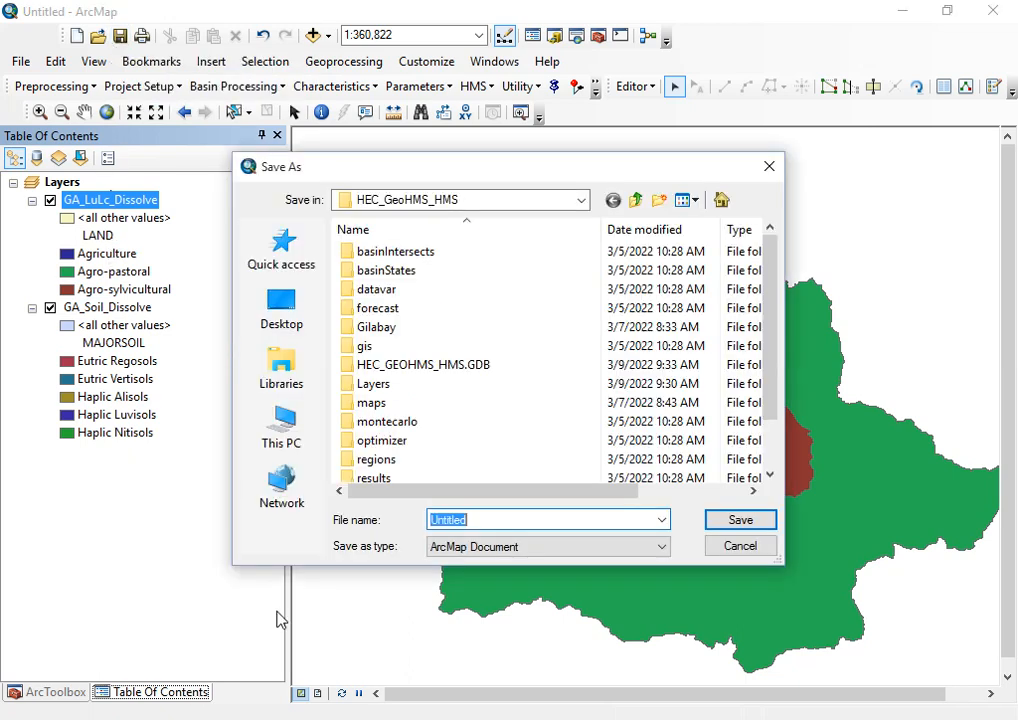
left_click(769, 167)
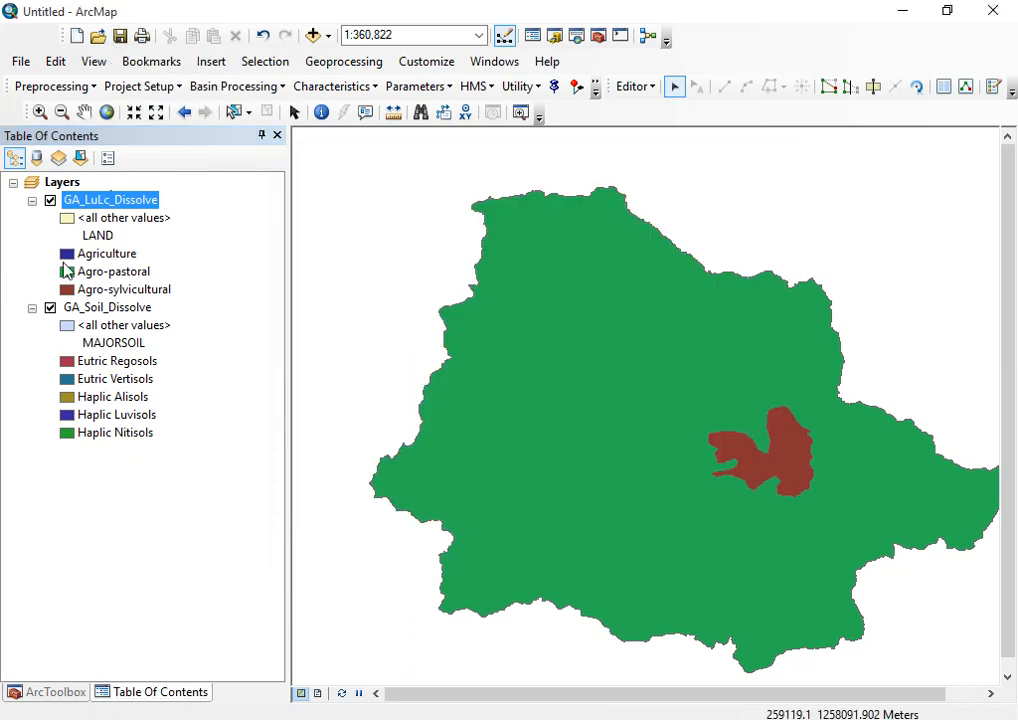
left_click(105, 217)
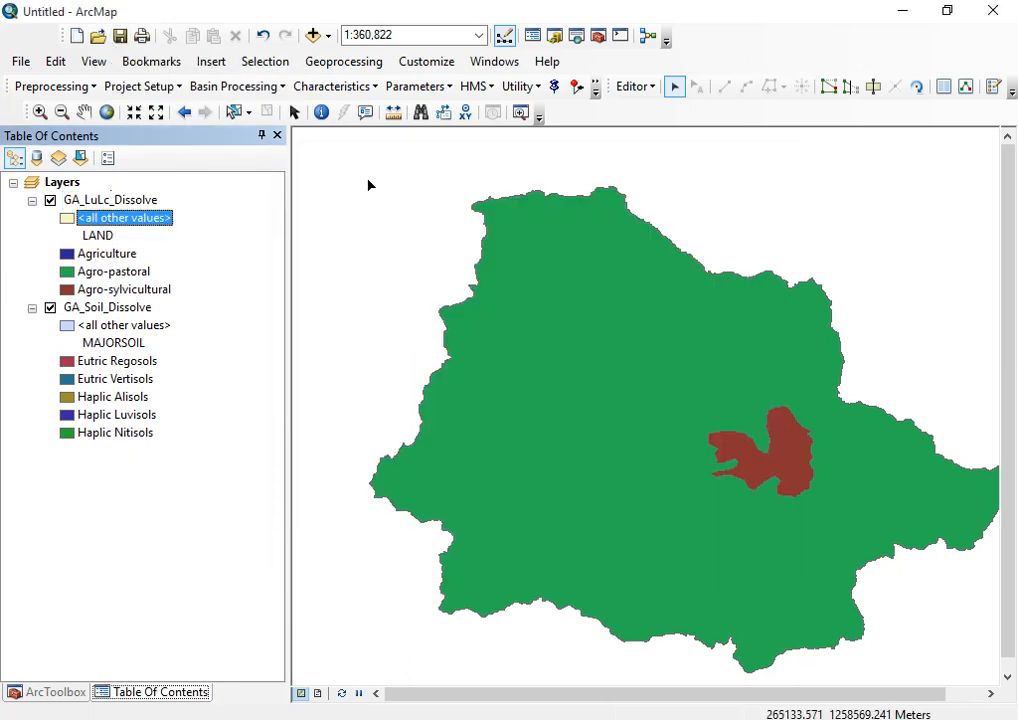
left_click(648, 88)
left_click(689, 157)
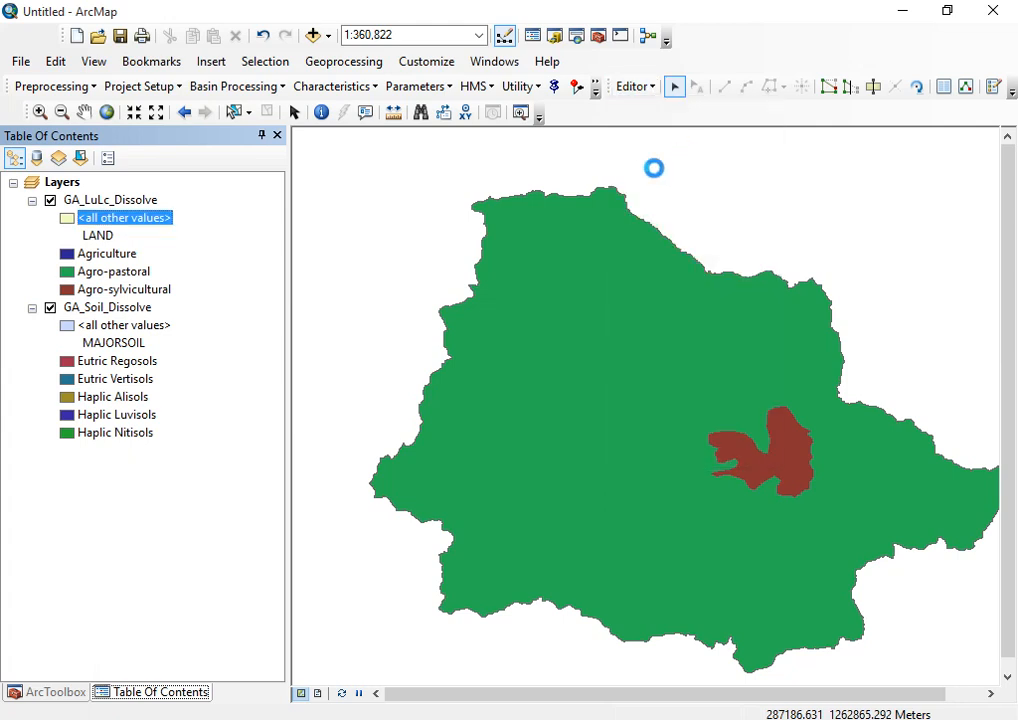
left_click(636, 87)
left_click(660, 132)
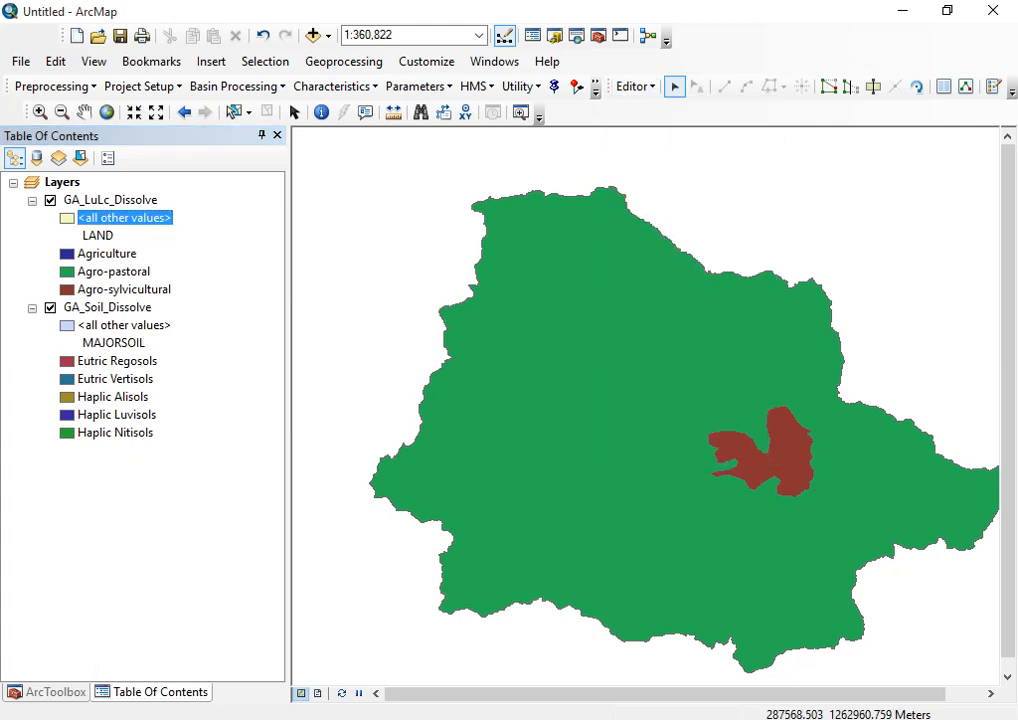
Reopen the GA_LuLc_Dissolve attribute table to review the saved CN column, and close the table again.
right_click(110, 200)
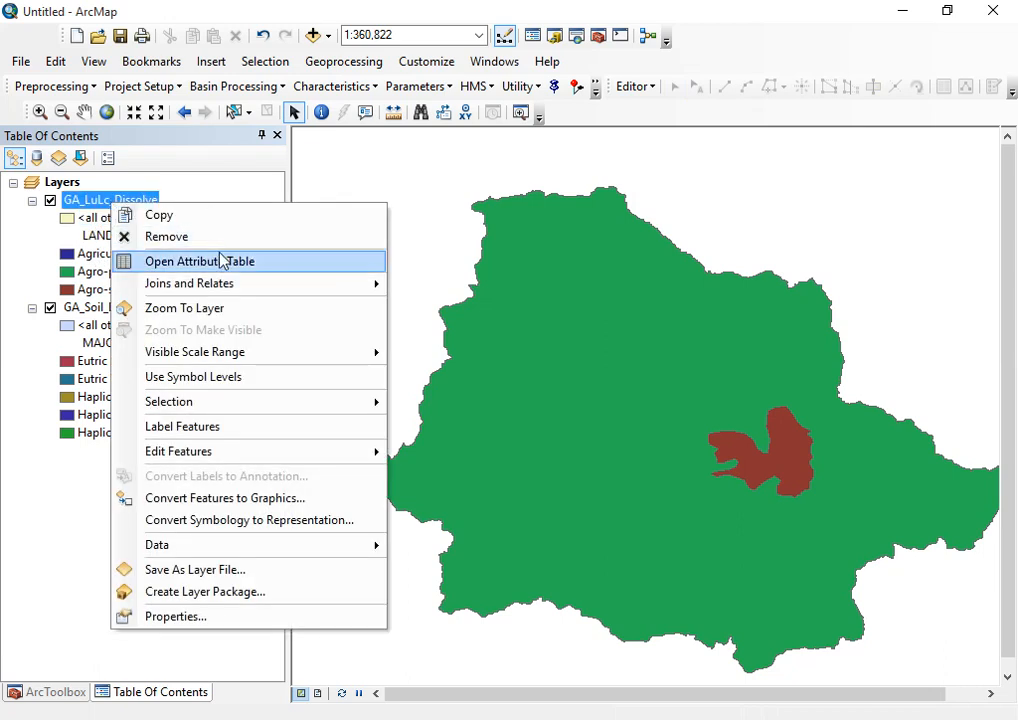
left_click(226, 265)
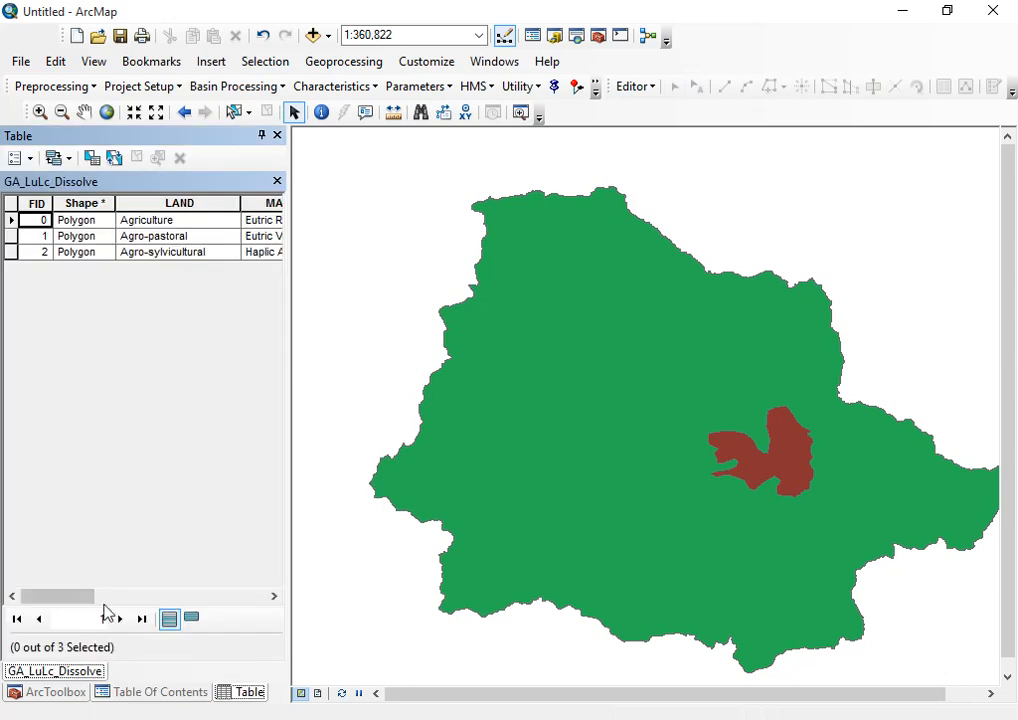
left_click_drag(90, 596, 291, 596)
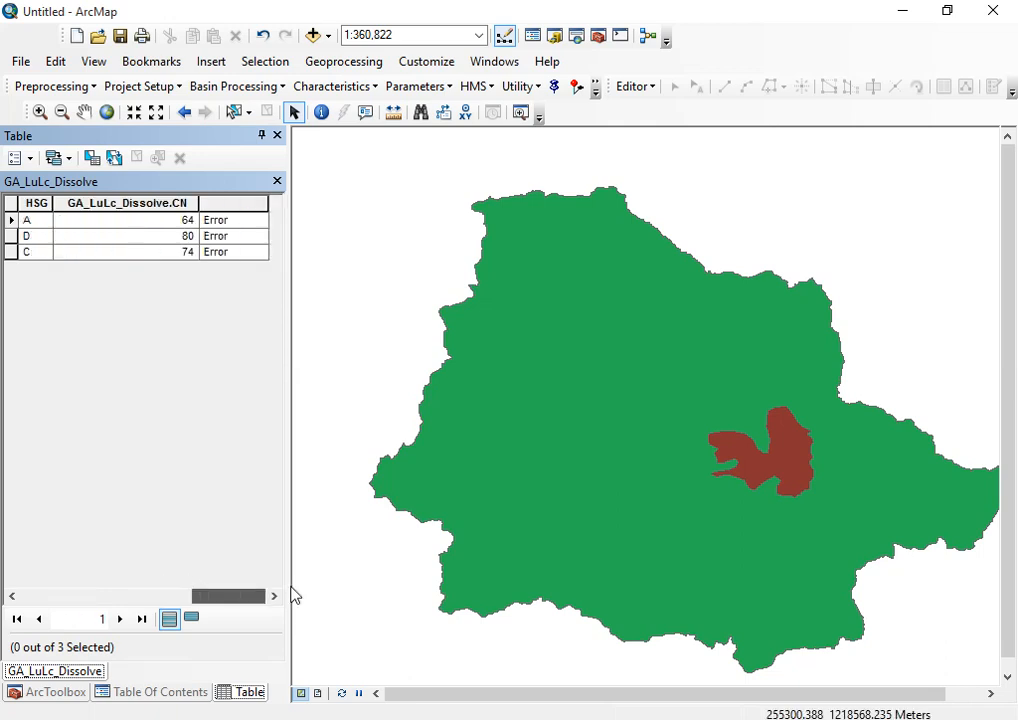
left_click(143, 203)
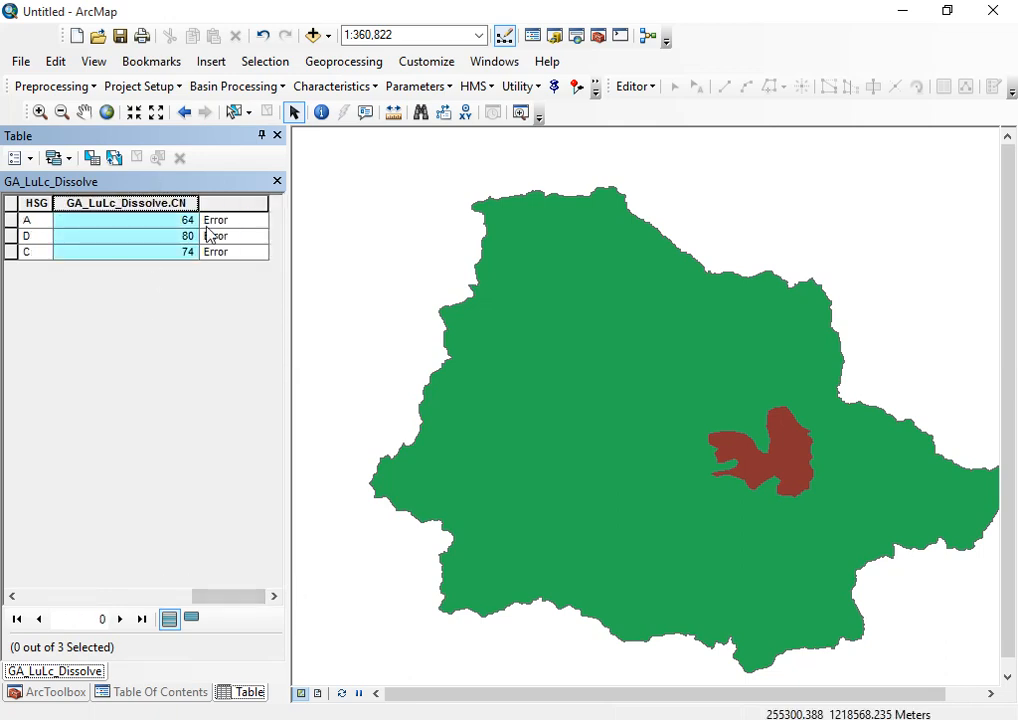
left_click(277, 182)
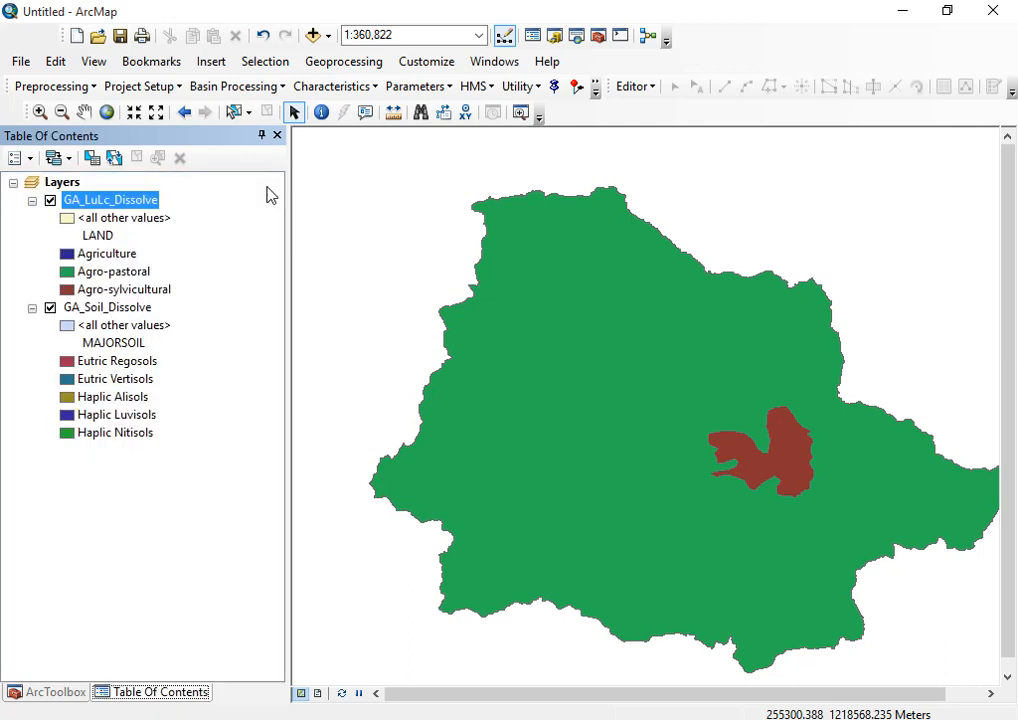
left_click(110, 310)
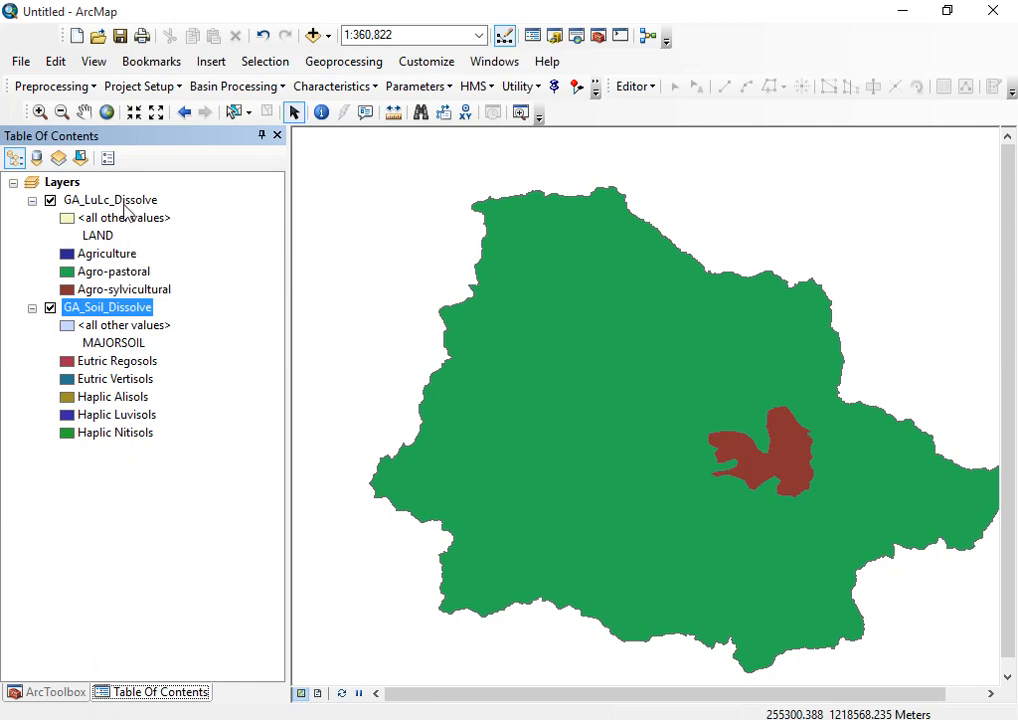
mouse_move(412, 718)
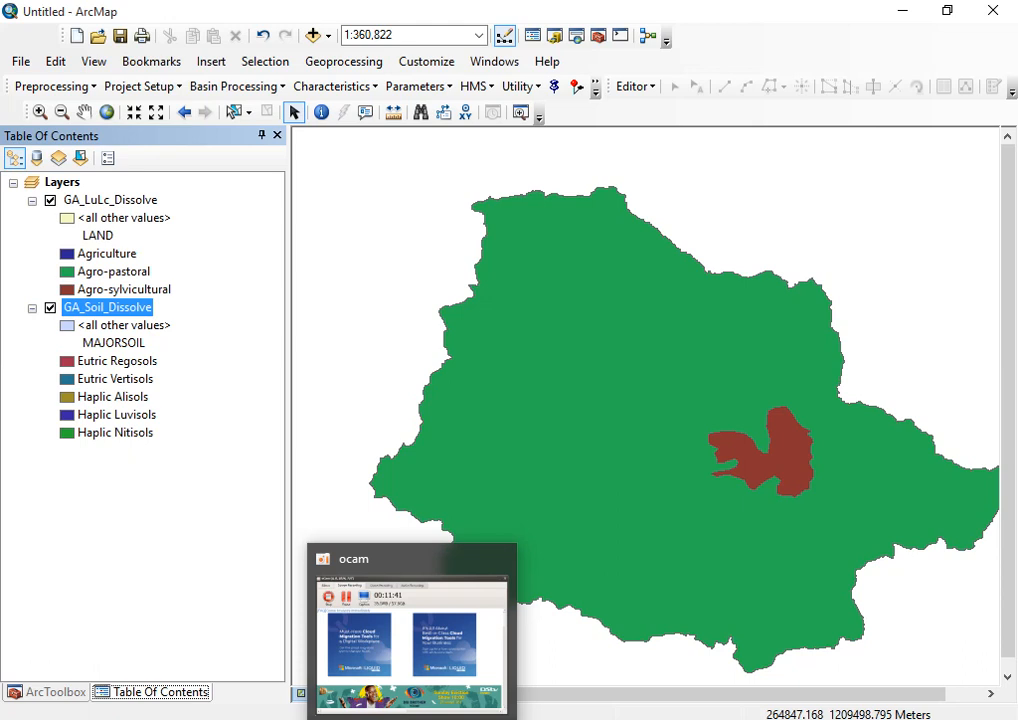
left_click(112, 202)
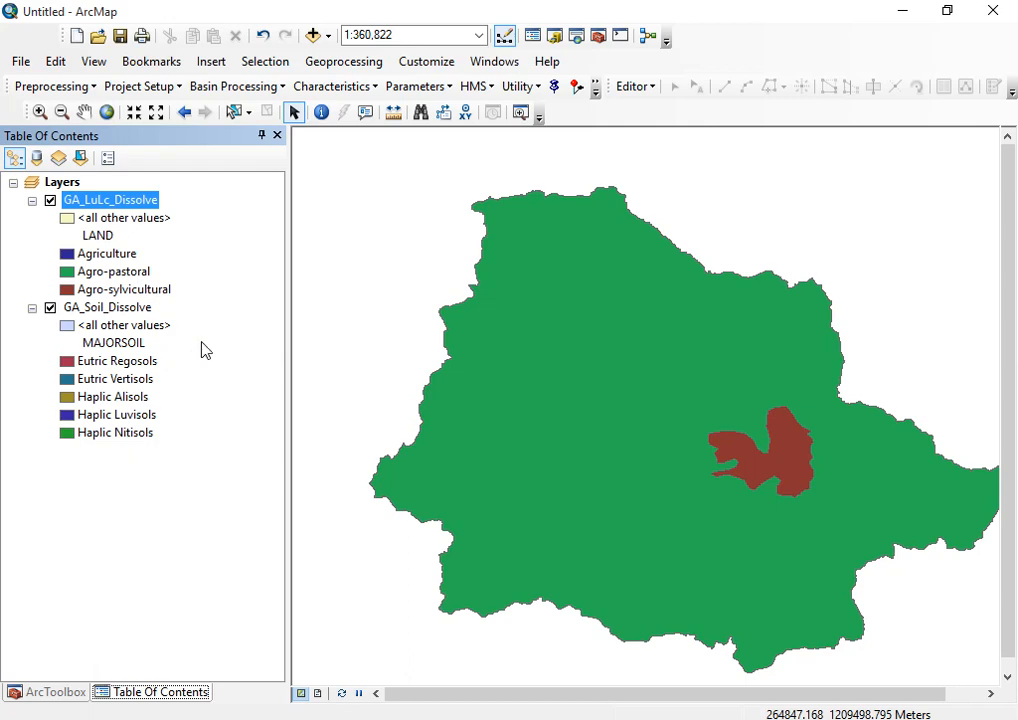
left_click(413, 679)
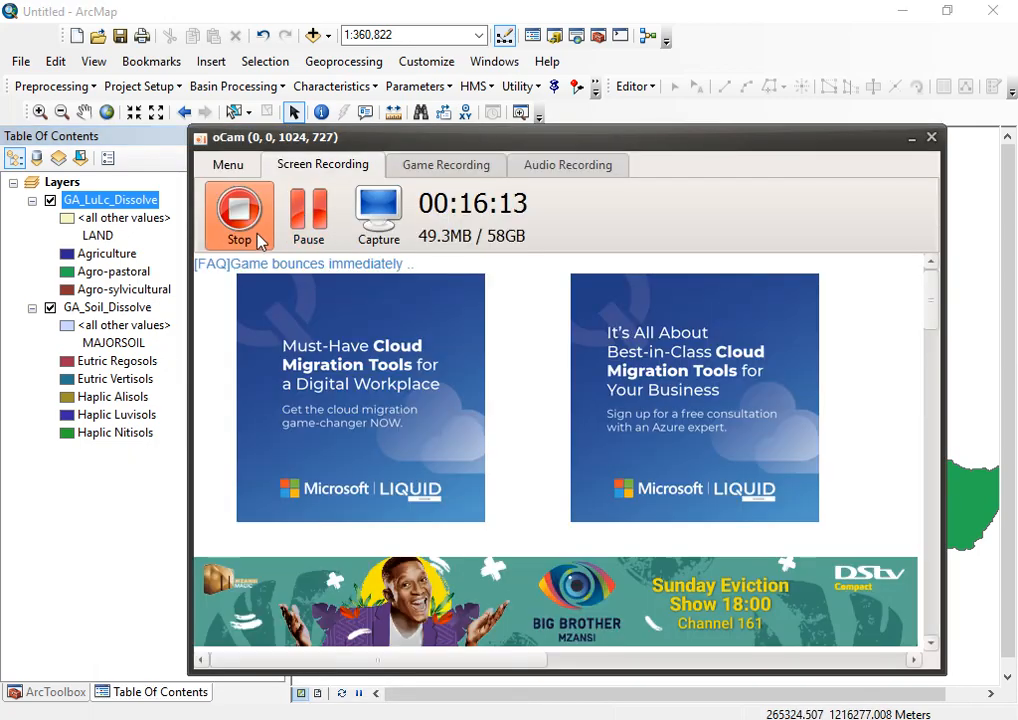
left_click(311, 251)
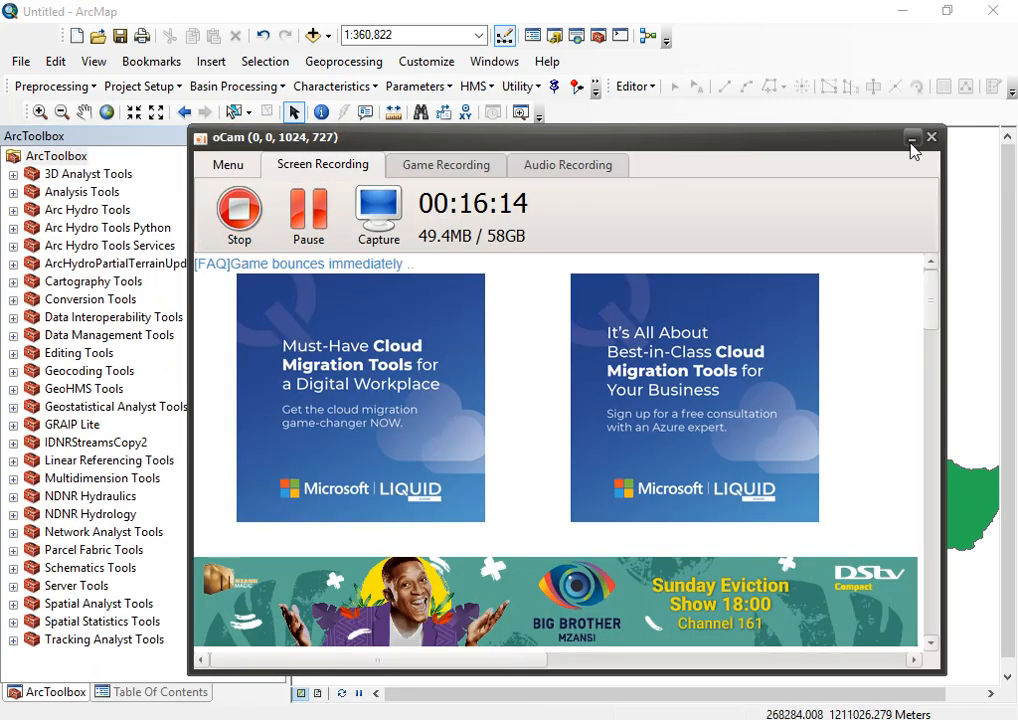
left_click(911, 139)
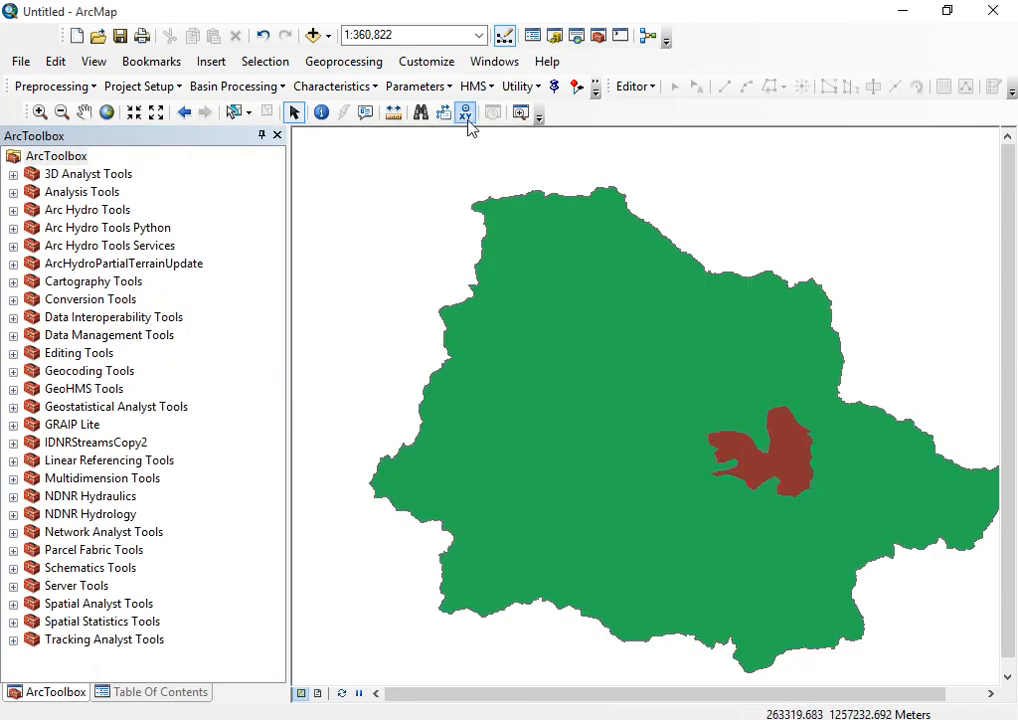
left_click(165, 692)
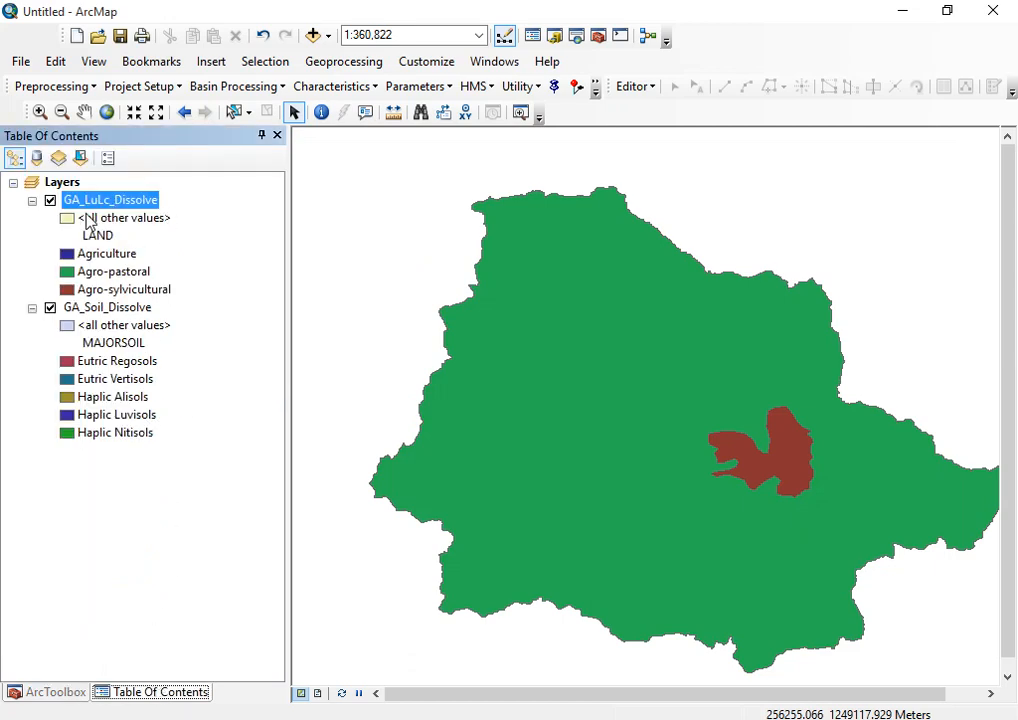
Expand the To Raster toolset within the Conversion Tools toolbox.
left_click(58, 694)
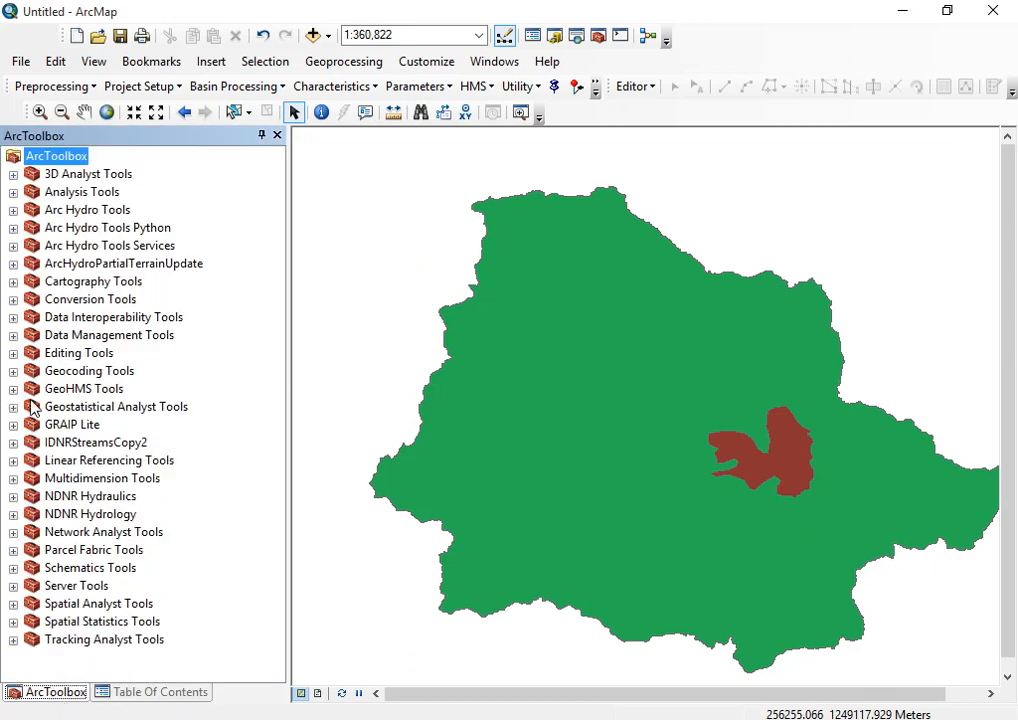
left_click(13, 300)
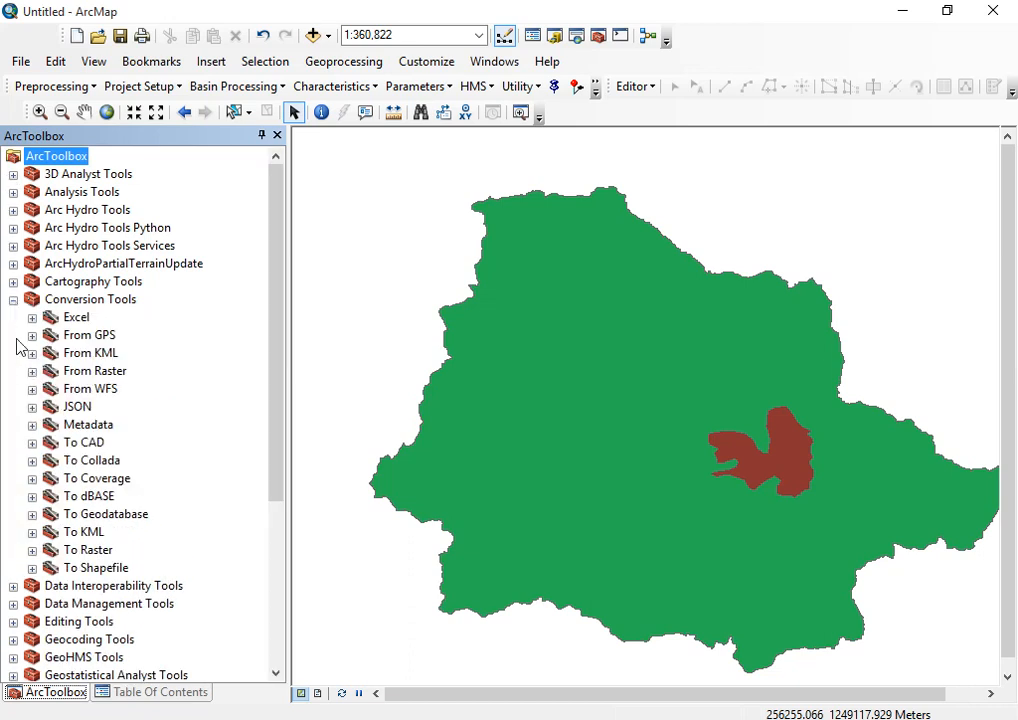
left_click(89, 552)
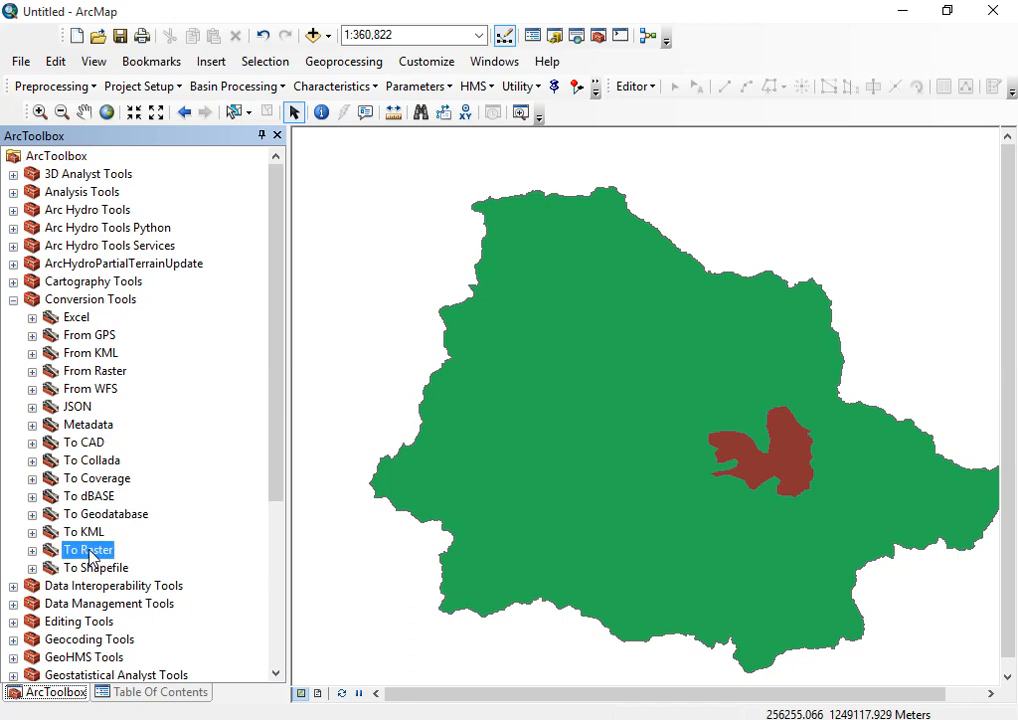
left_click(32, 551)
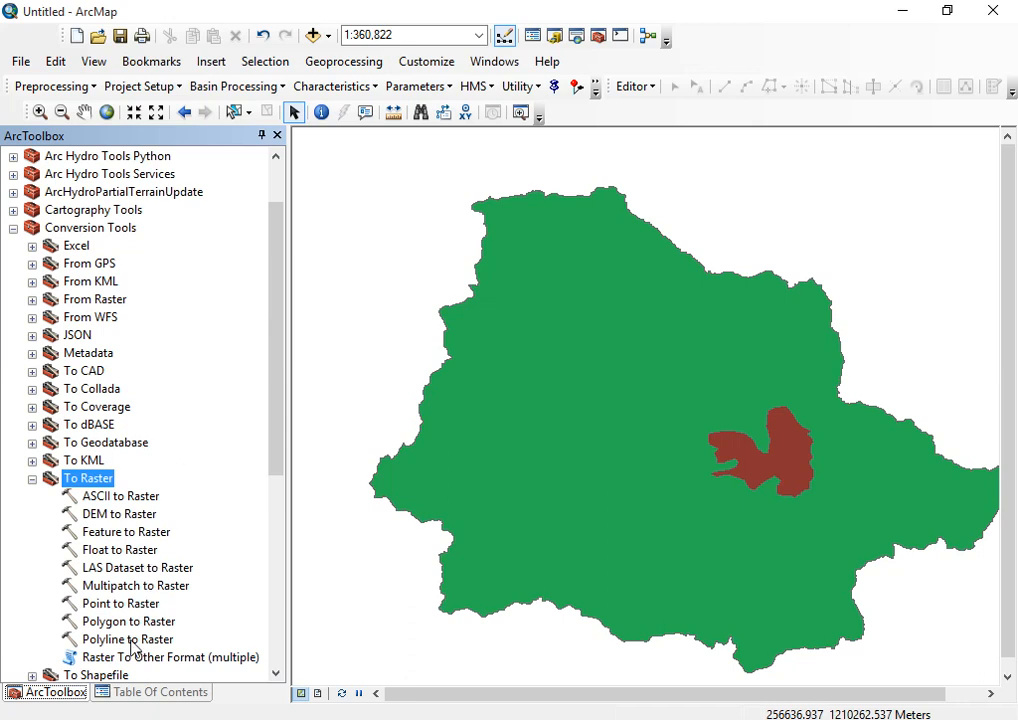
left_click(101, 623)
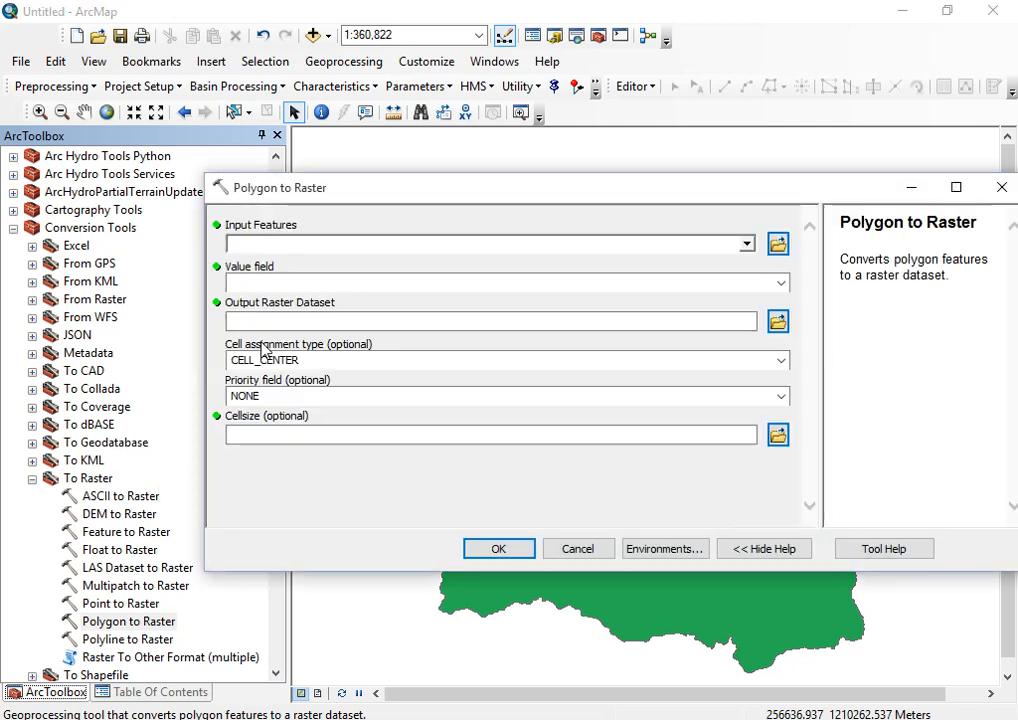
left_click(746, 244)
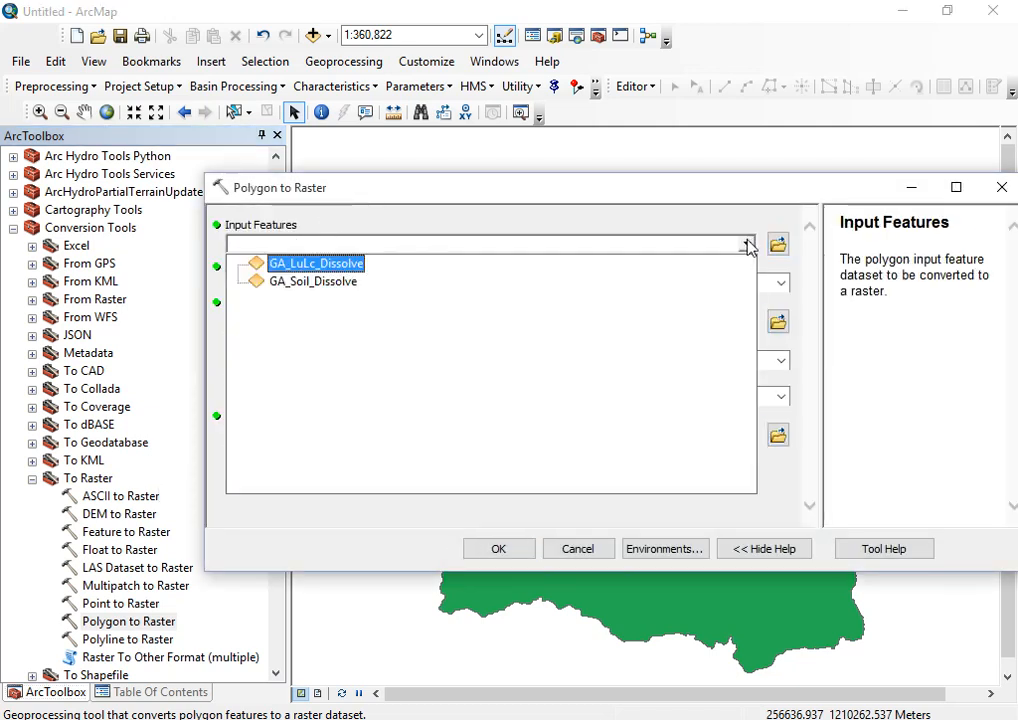
left_click(309, 266)
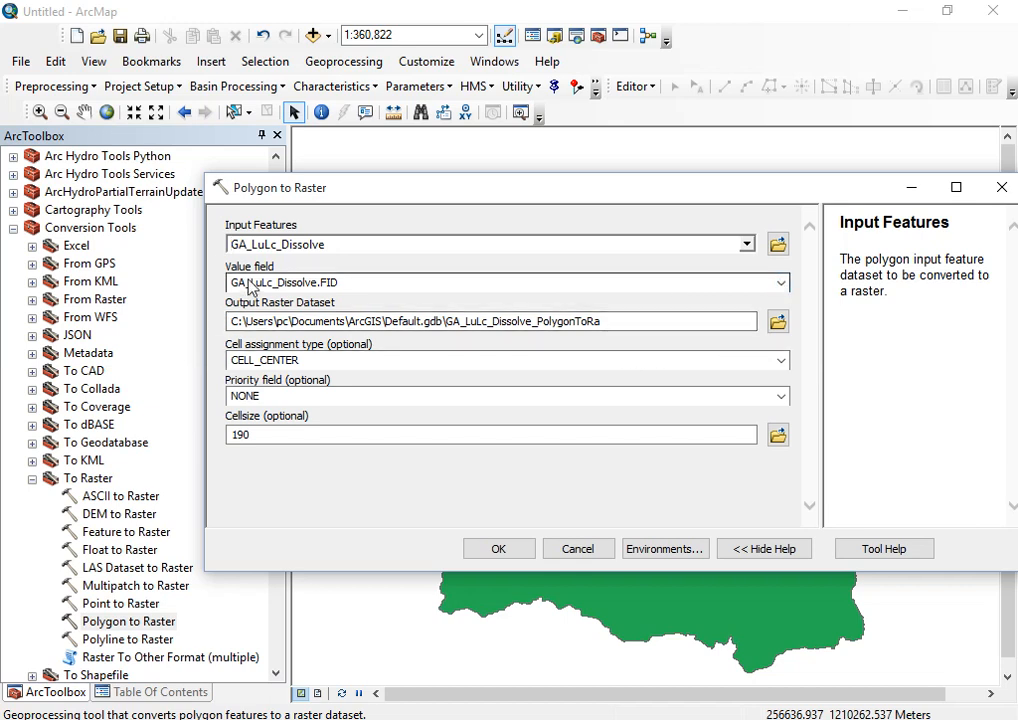
left_click(780, 283)
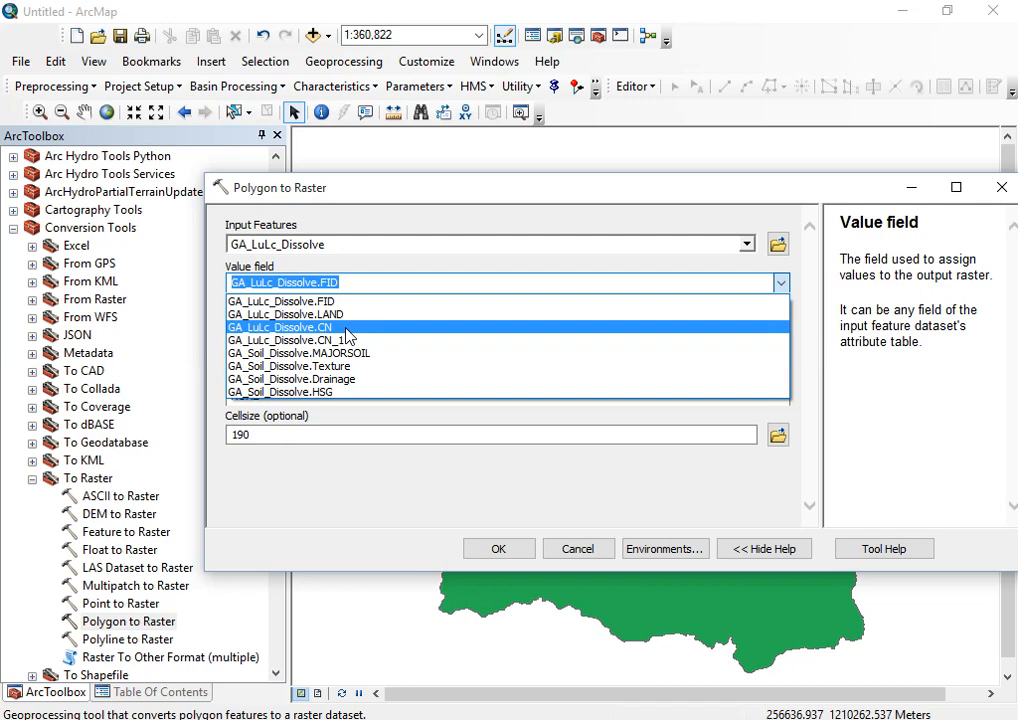
left_click(1000, 189)
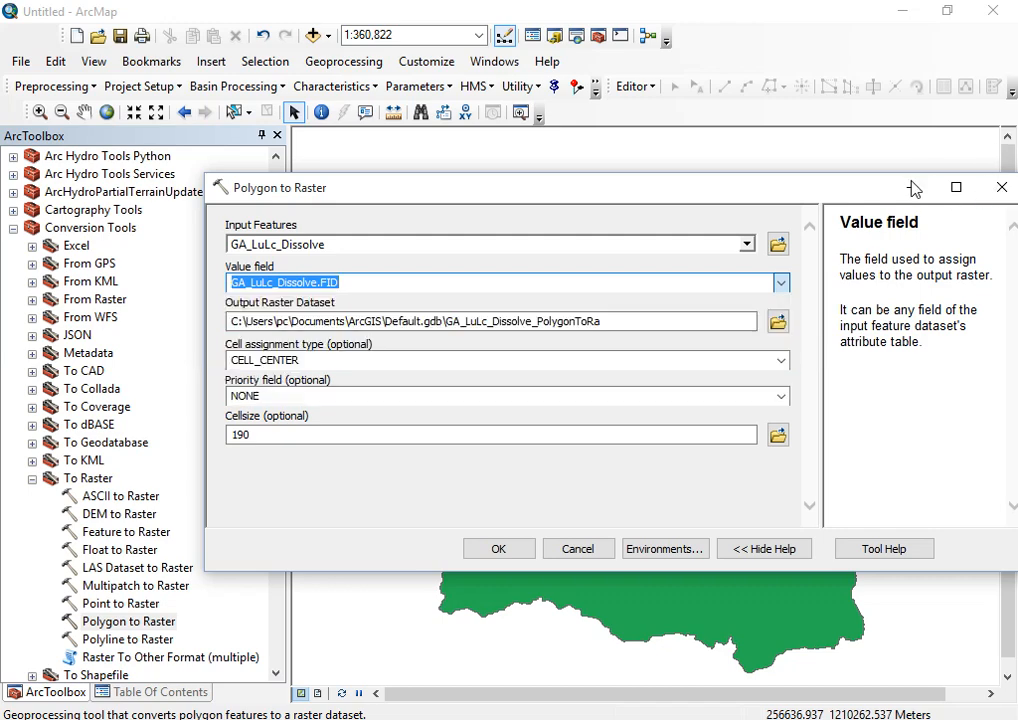
left_click(1001, 189)
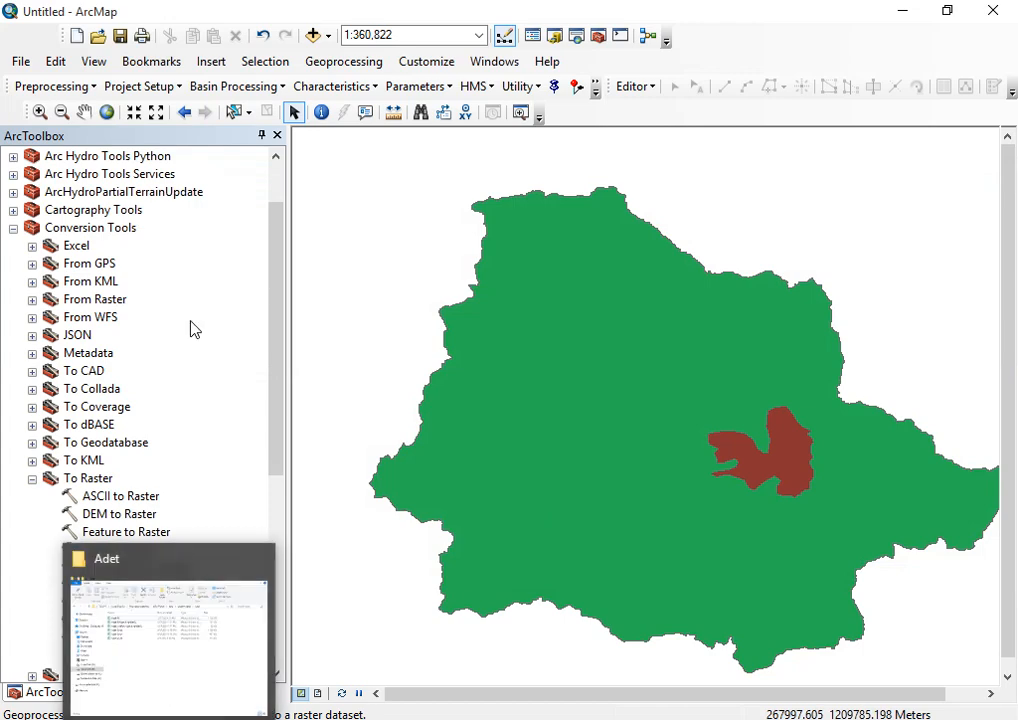
Open the GA_LuLc_Dissolve attribute table to check which column holds the curve numbers, and return to the layer list.
left_click(125, 692)
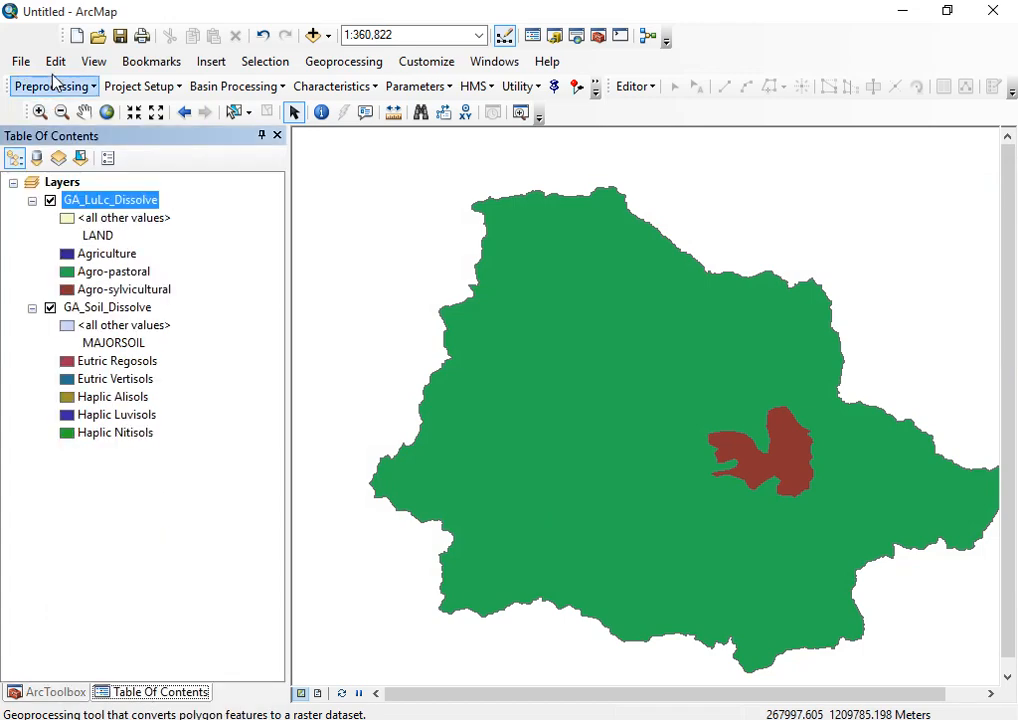
right_click(112, 200)
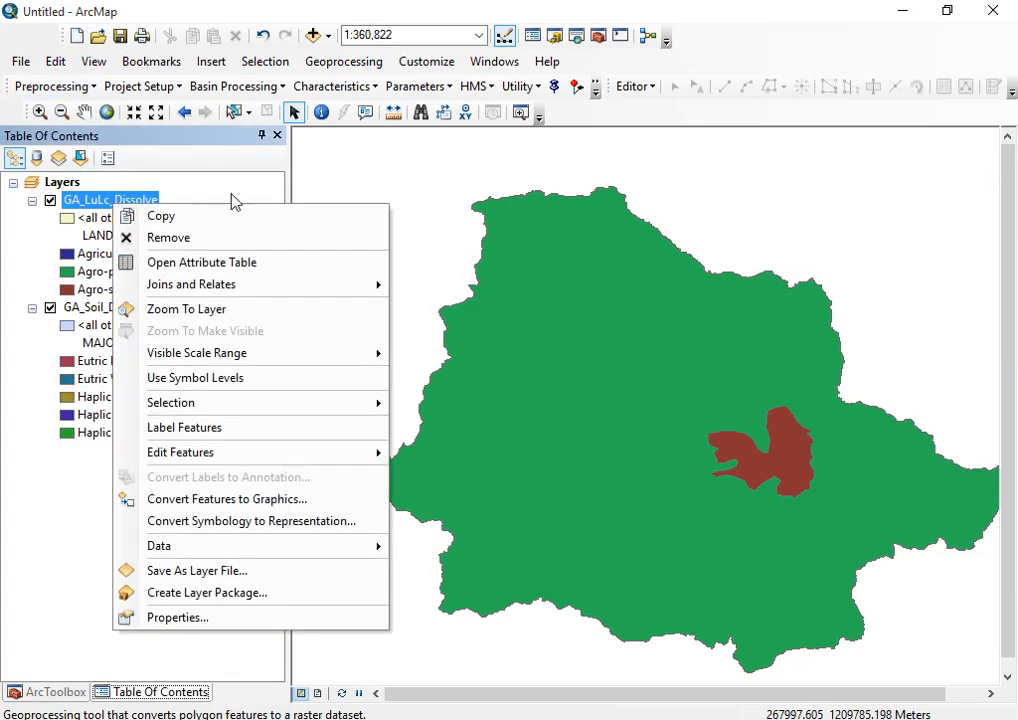
left_click(248, 261)
left_click_drag(73, 597, 291, 594)
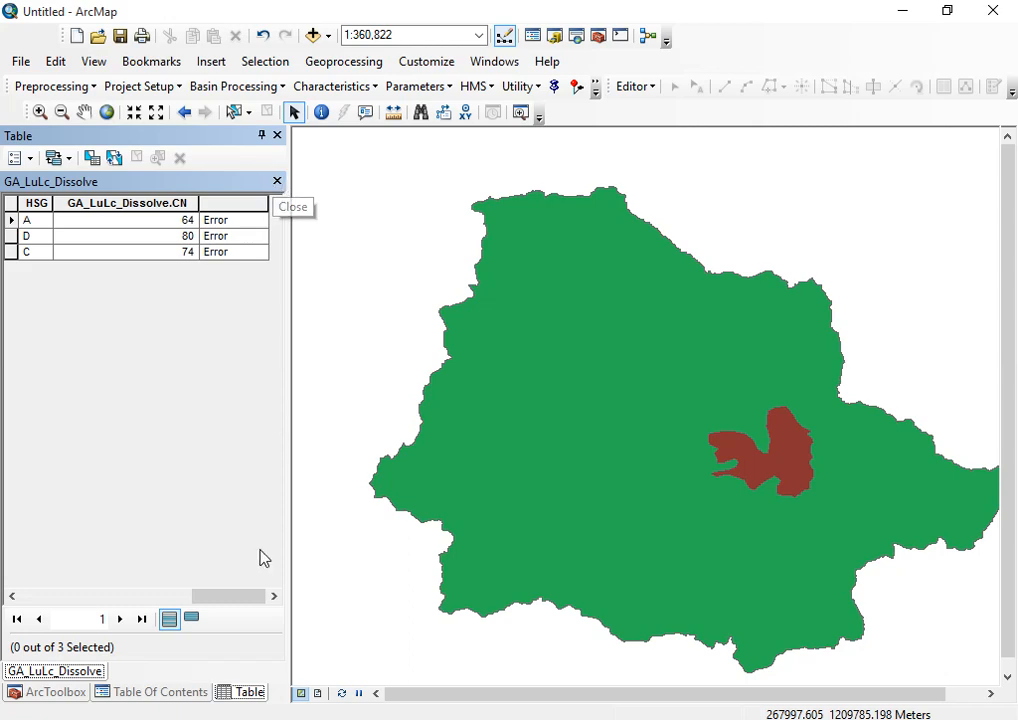
left_click(188, 693)
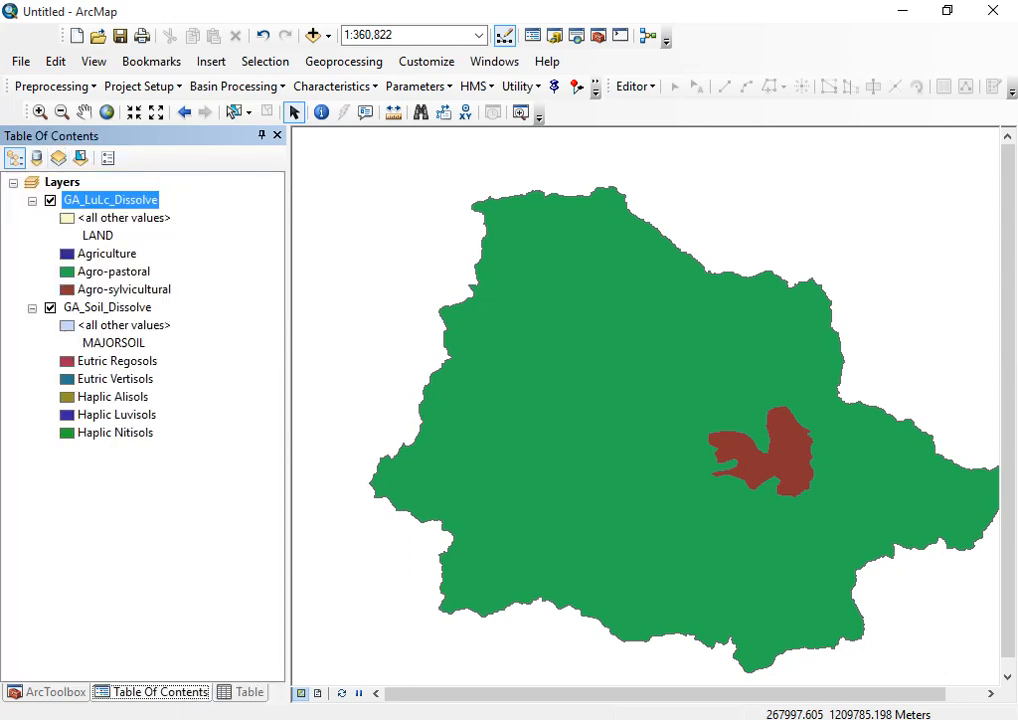
Start the Polygon to Raster tool with GA_LuLc_Dissolve as input features and GA_LuLc_Dissolve.CN as value field.
left_click(50, 692)
double_click(124, 621)
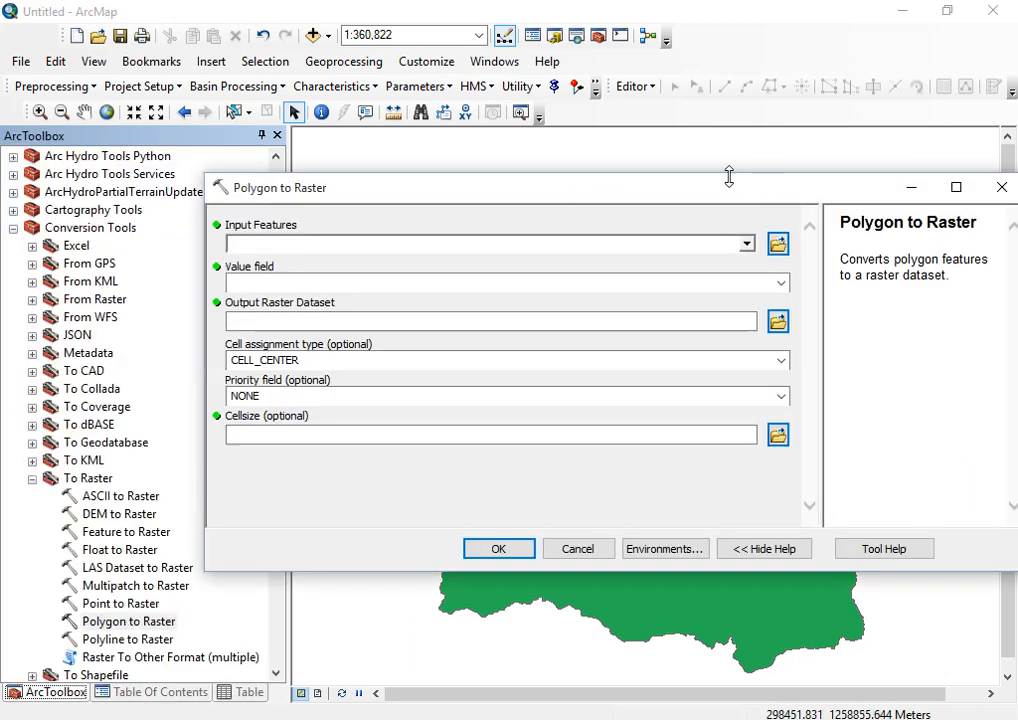
left_click(746, 246)
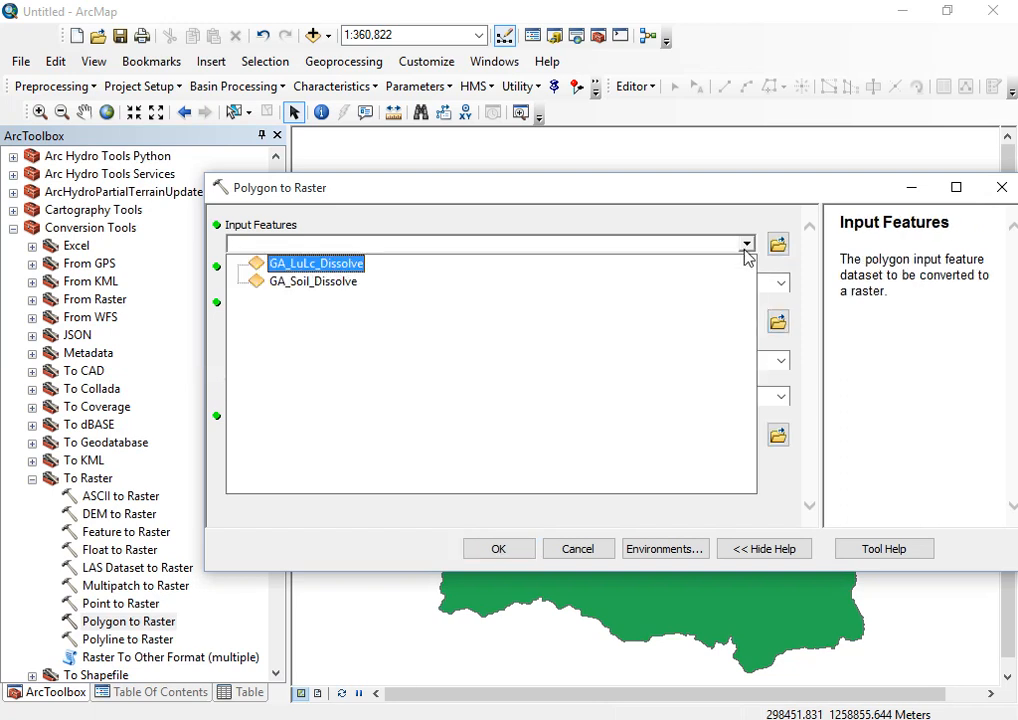
left_click(316, 264)
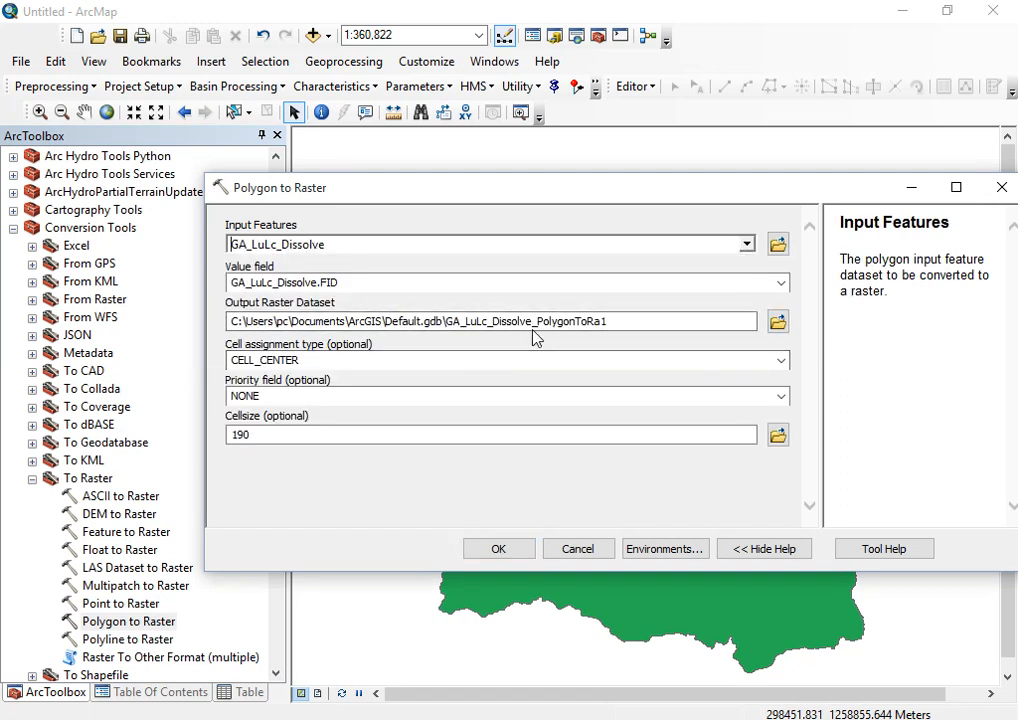
left_click(781, 283)
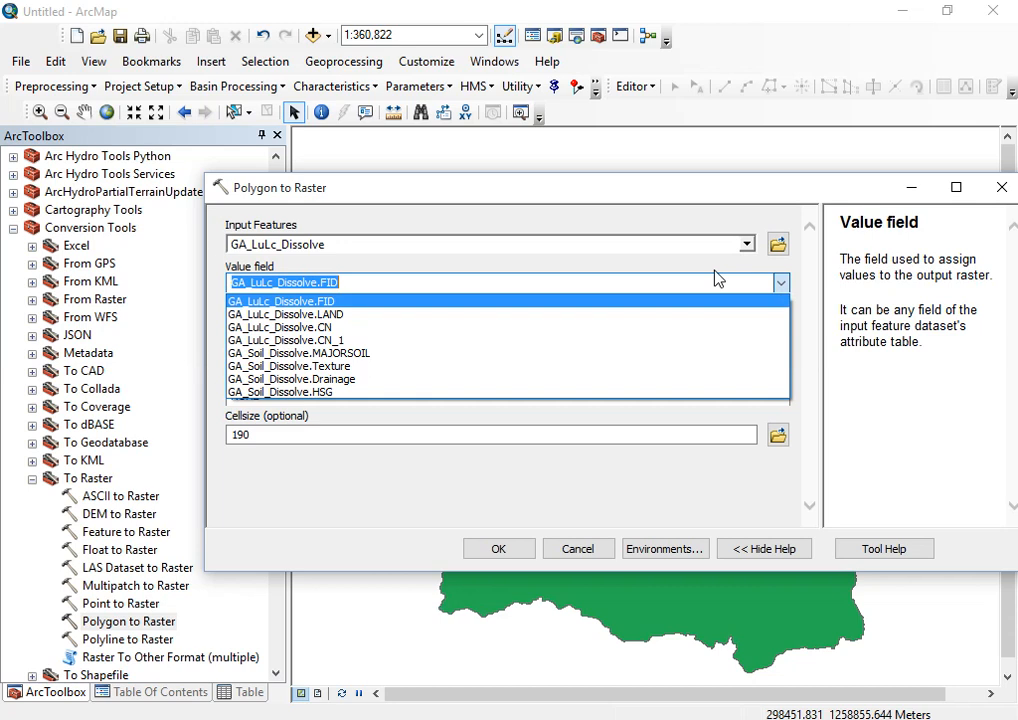
left_click(358, 333)
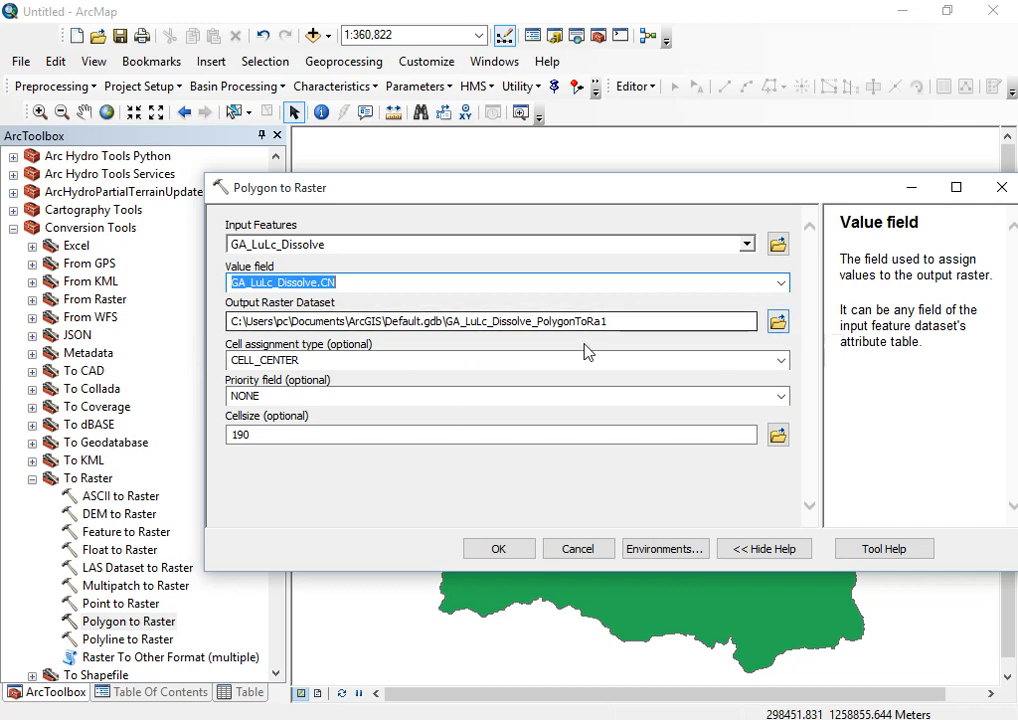
Set the output raster dataset to CN_grid in the Swat folder on the desktop.
left_click(776, 324)
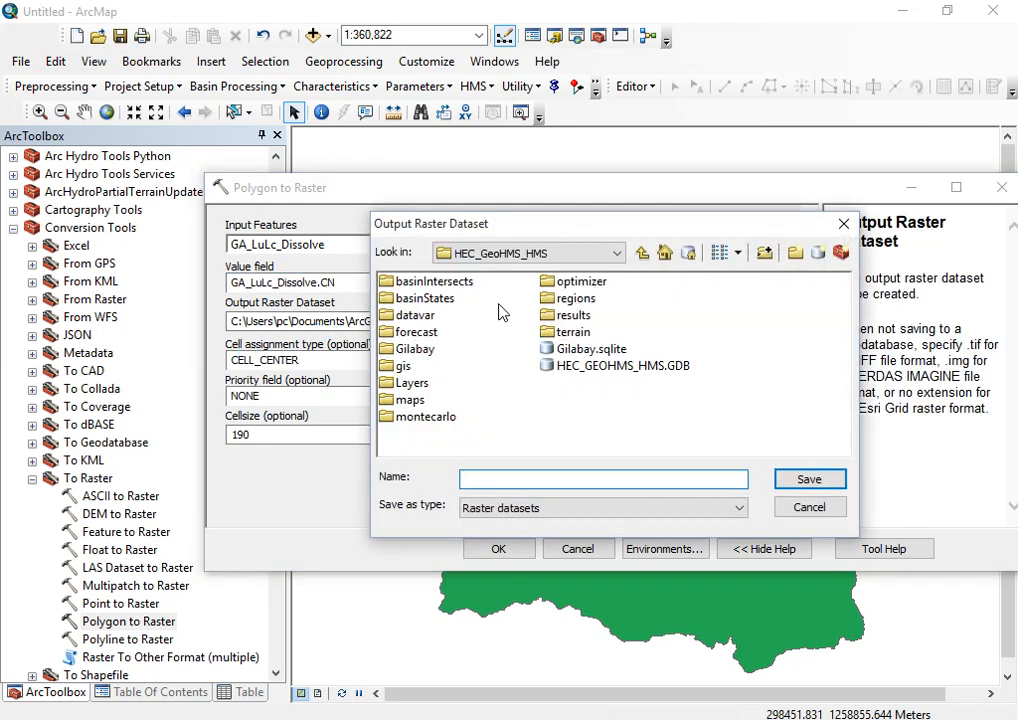
left_click(643, 254)
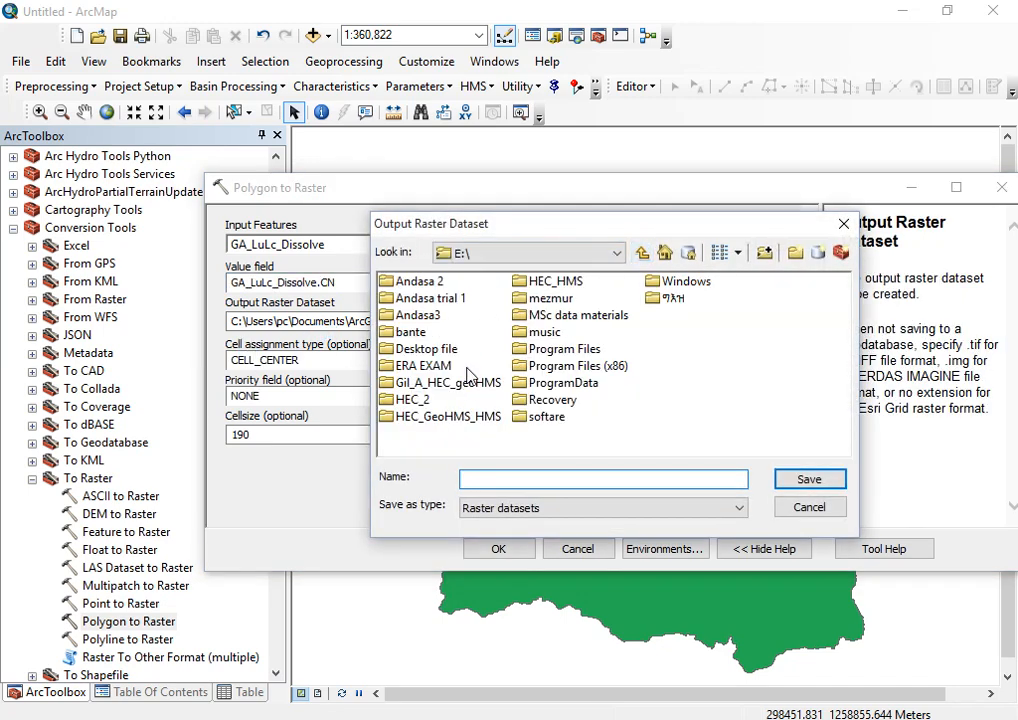
left_click(579, 256)
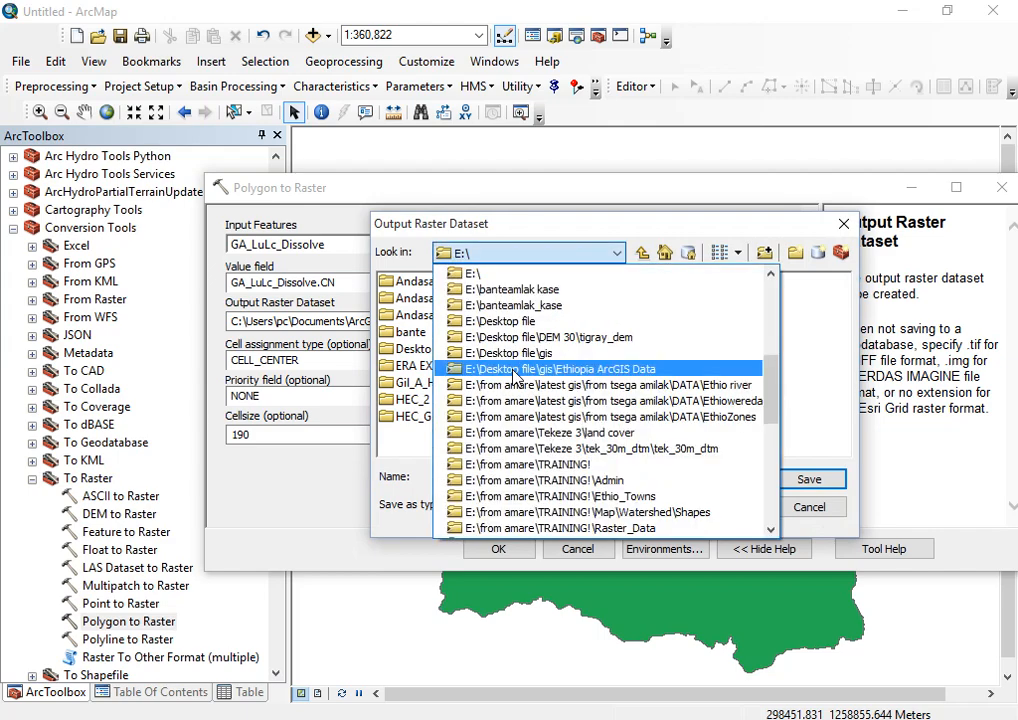
scroll(520, 360, "down", 3)
scroll(513, 370, "up", 2)
scroll(513, 370, "up", 5)
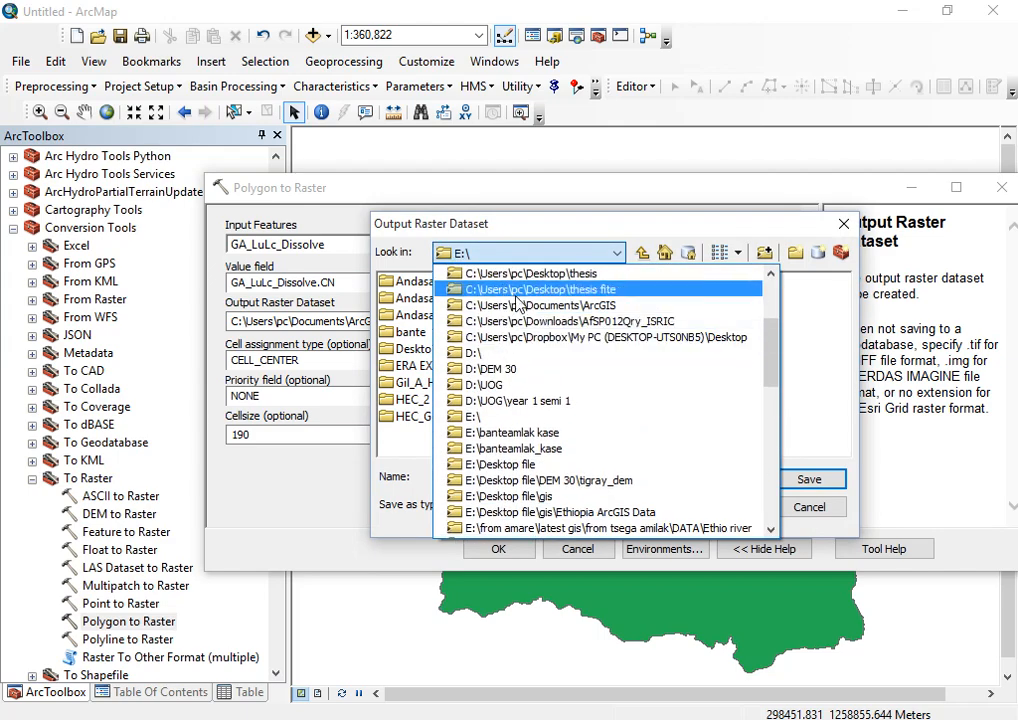
left_click(540, 289)
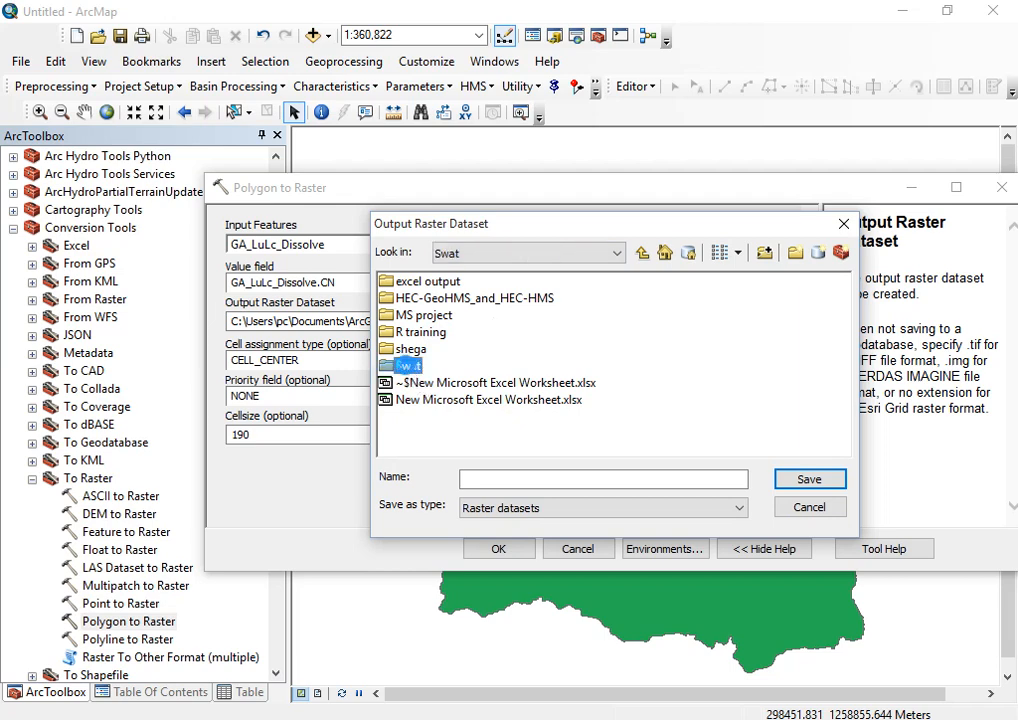
double_click(408, 366)
left_click(666, 479)
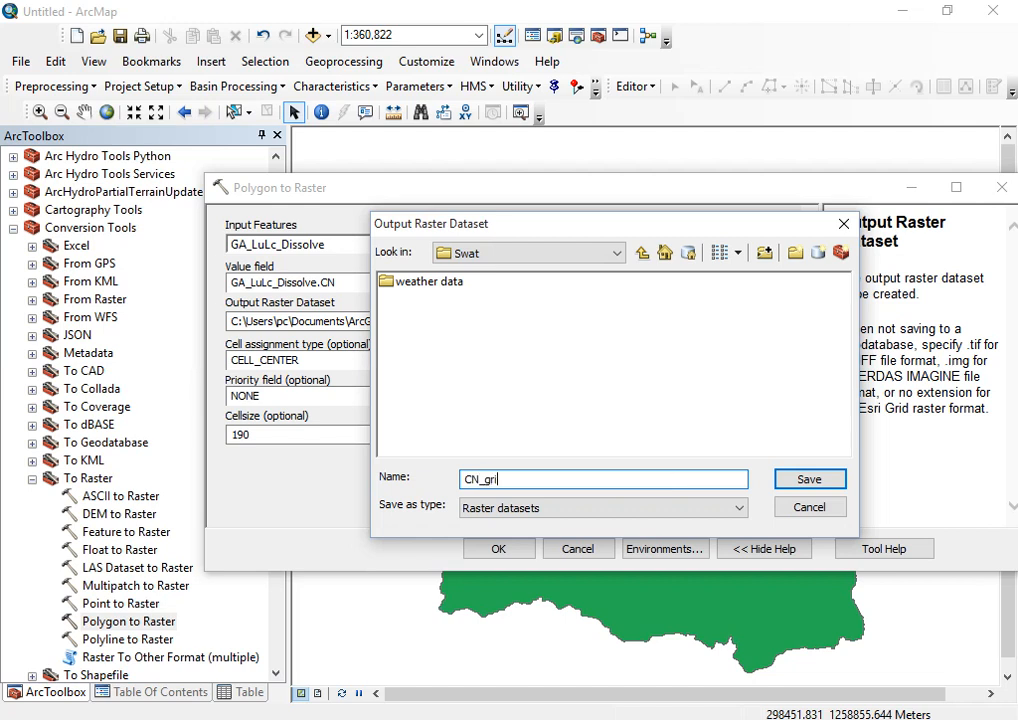
left_click(805, 479)
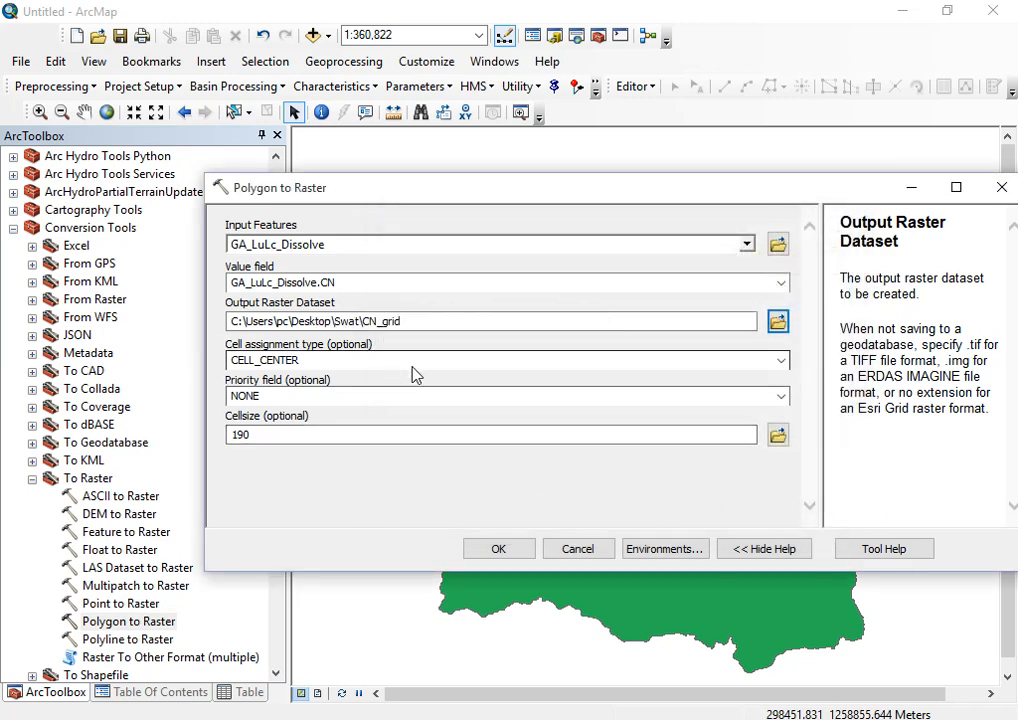
Set the output cell size to 90 and run the Polygon to Raster conversion.
double_click(262, 444)
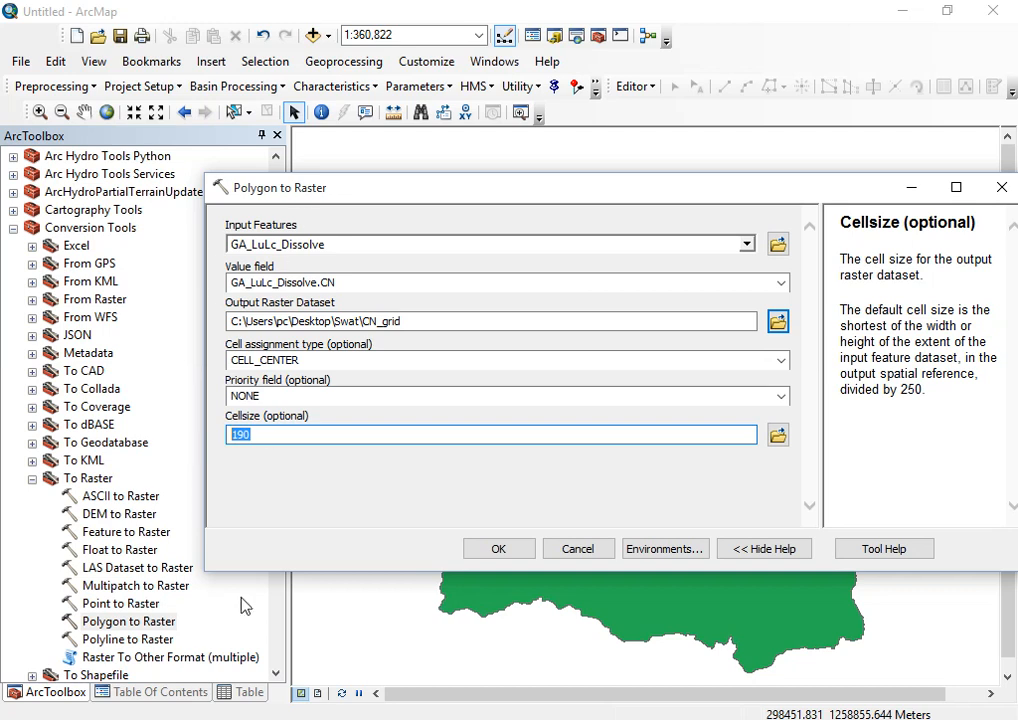
type("90")
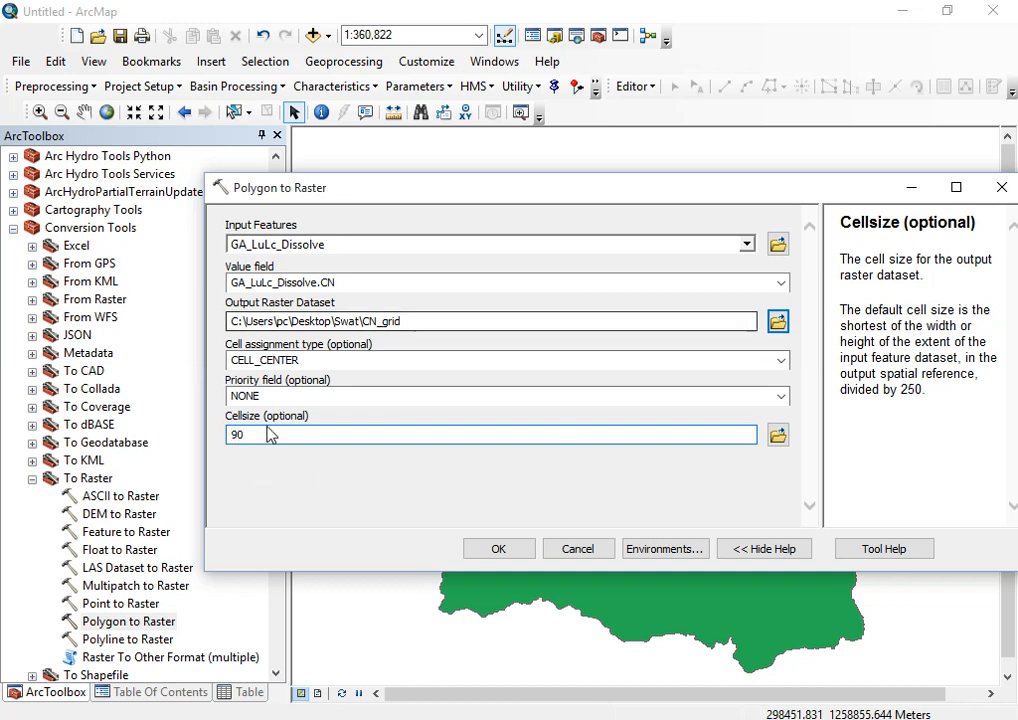
left_click(518, 549)
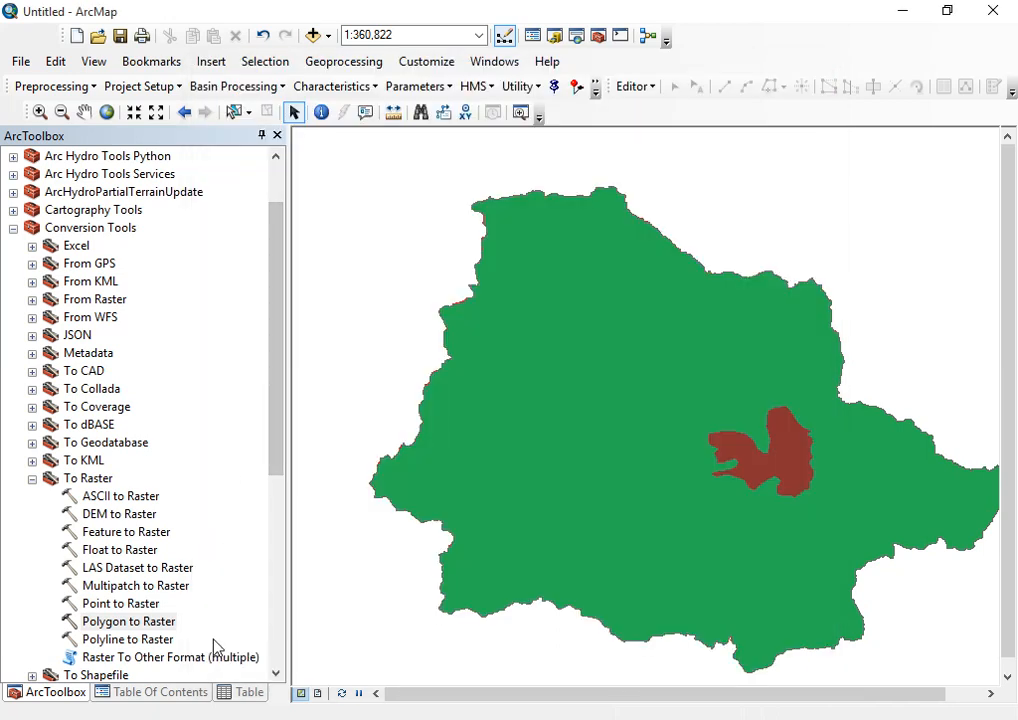
Hide the GA_LuLc_Dissolve and GA_Soil_Dissolve layers and collapse their legends so that only CN_grid is displayed.
left_click(240, 692)
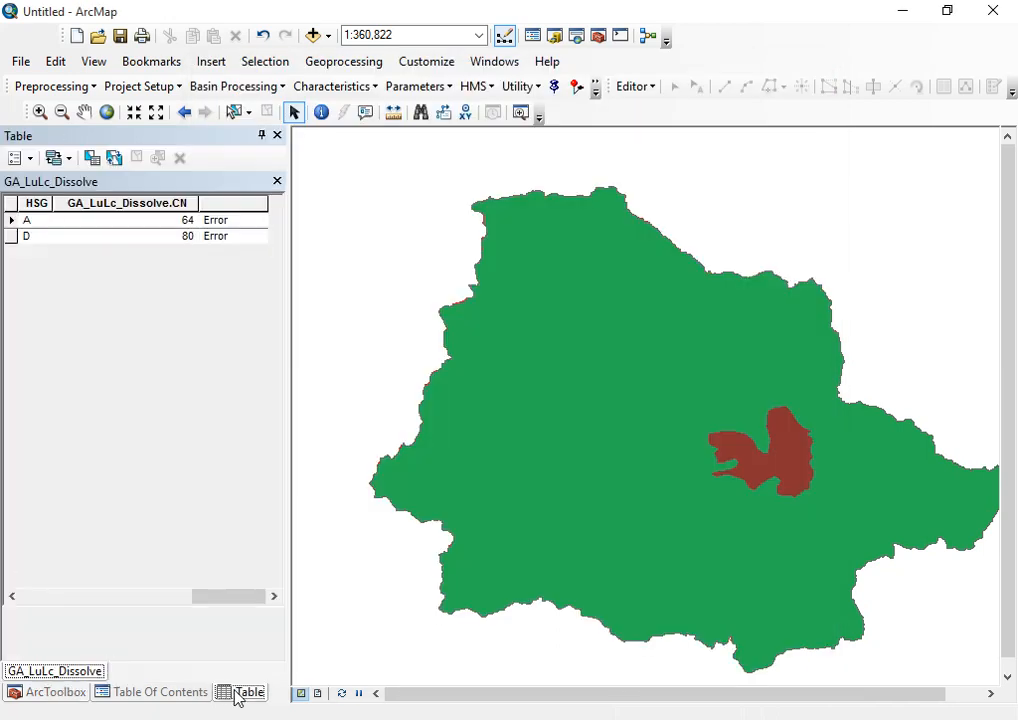
left_click(160, 692)
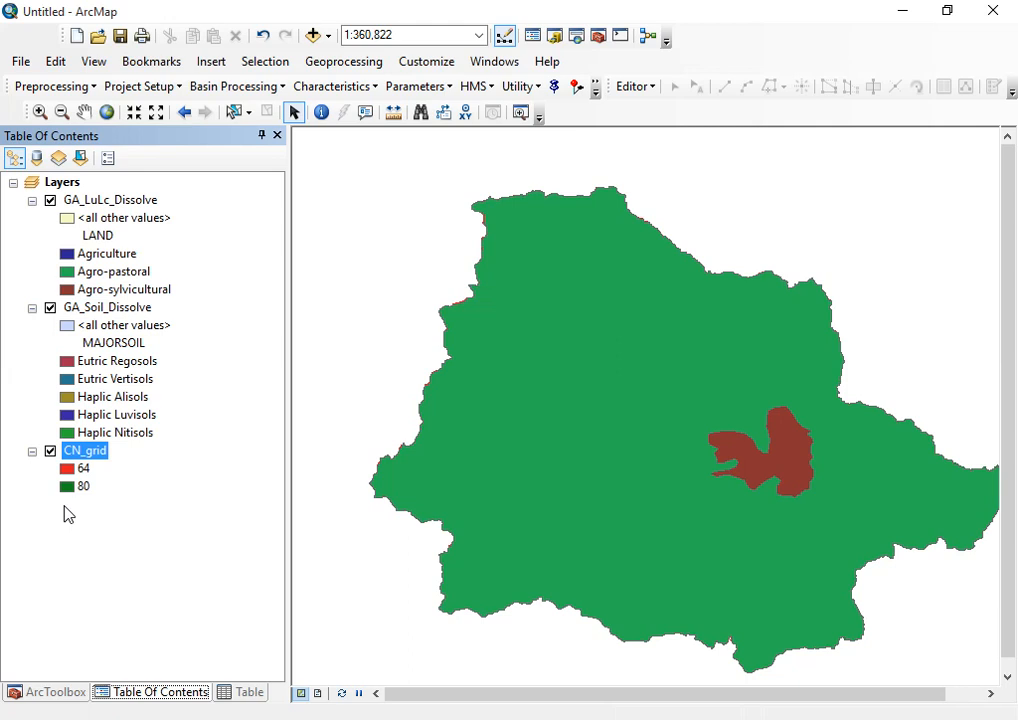
left_click(50, 201)
left_click(50, 308)
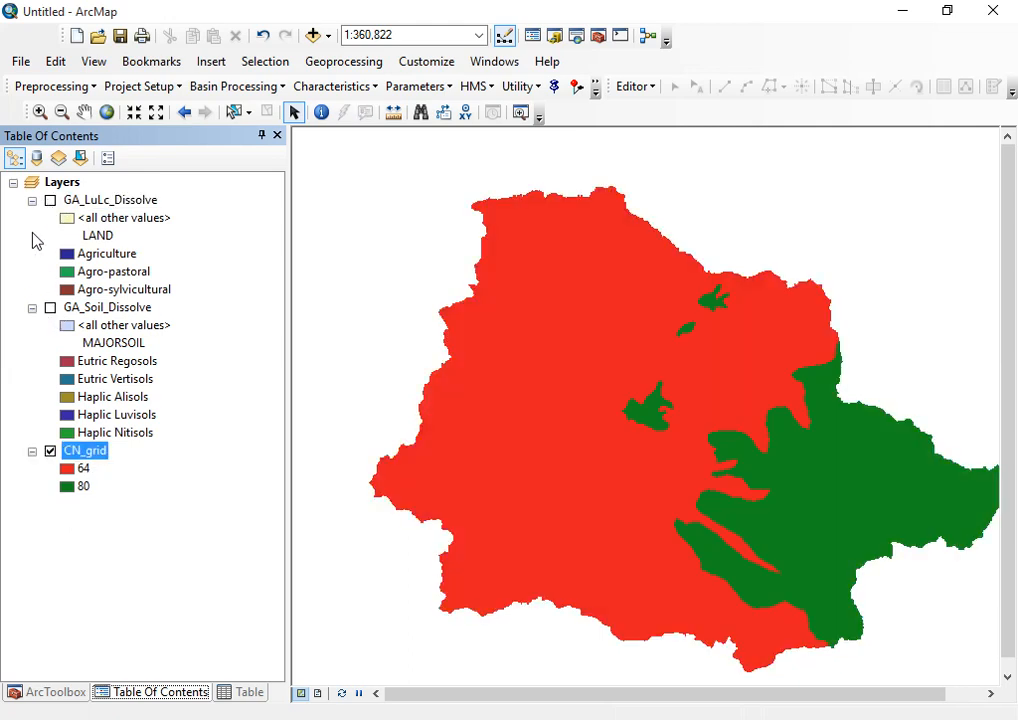
left_click(32, 201)
left_click(32, 218)
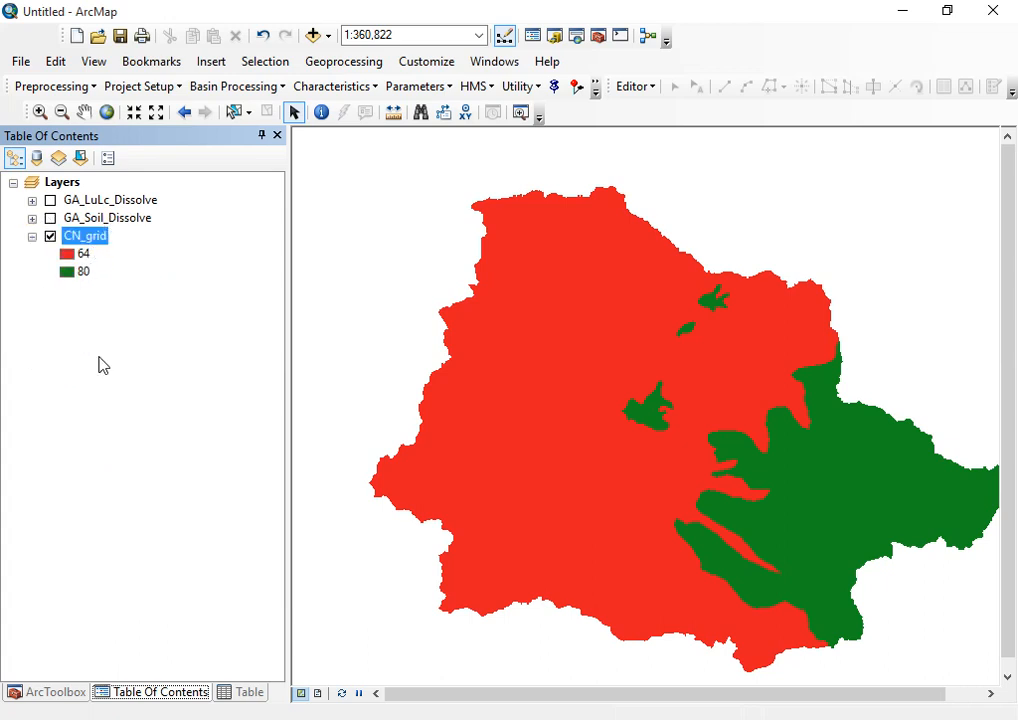
left_click(136, 218)
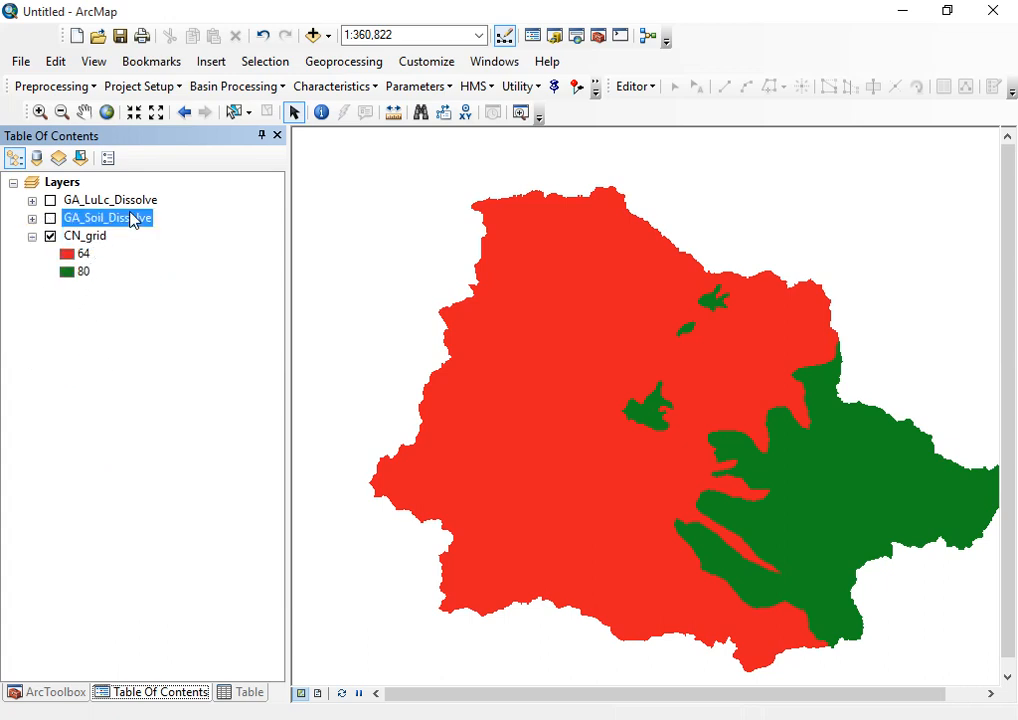
left_click(137, 200)
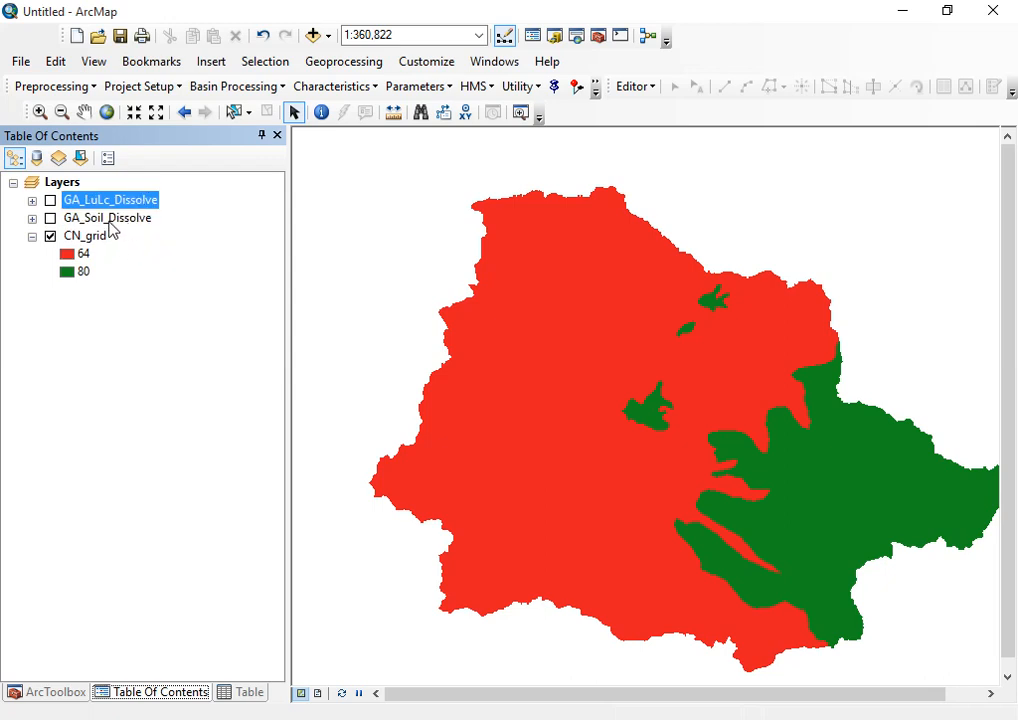
Open the CN_grid attribute table and examine the VALUE and COUNT of each row.
left_click(109, 220)
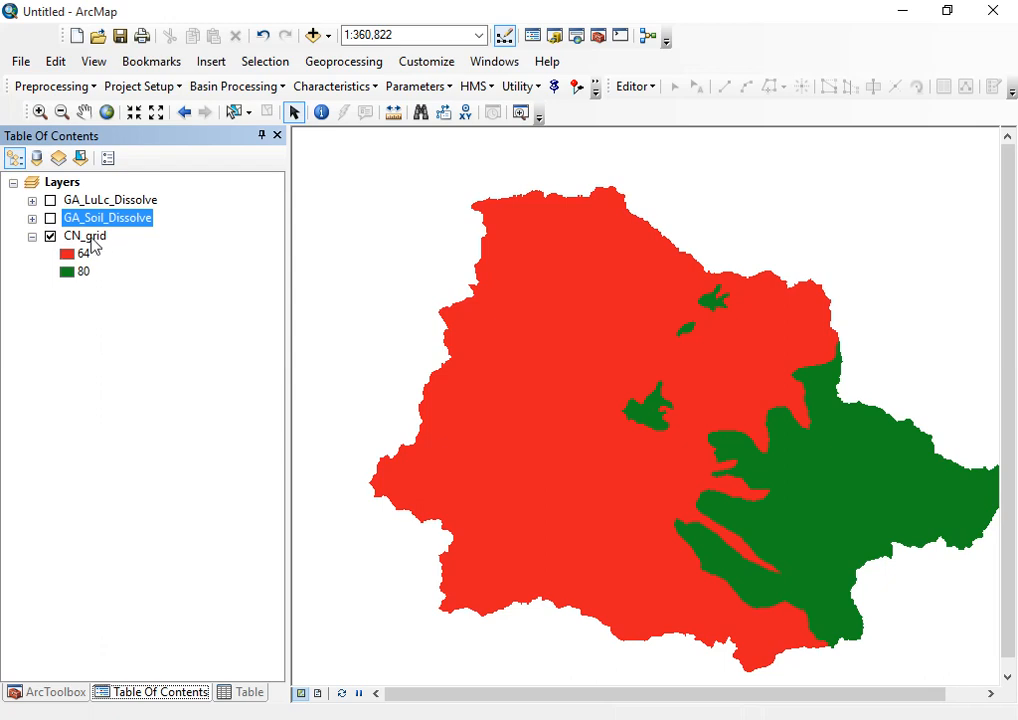
left_click(88, 237)
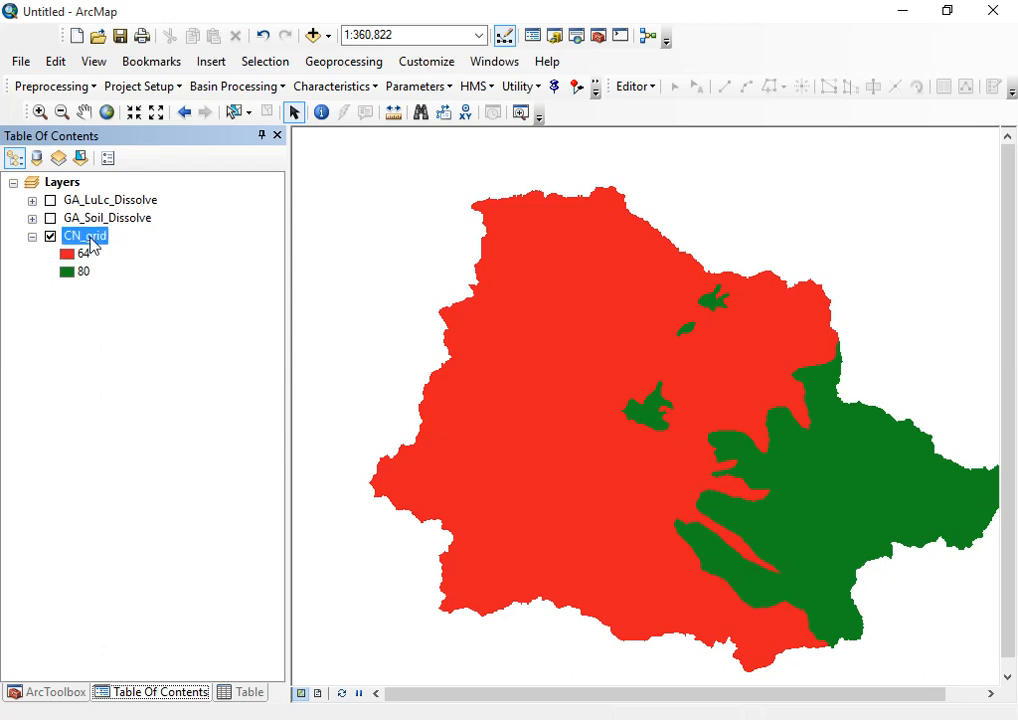
right_click(92, 243)
left_click(187, 298)
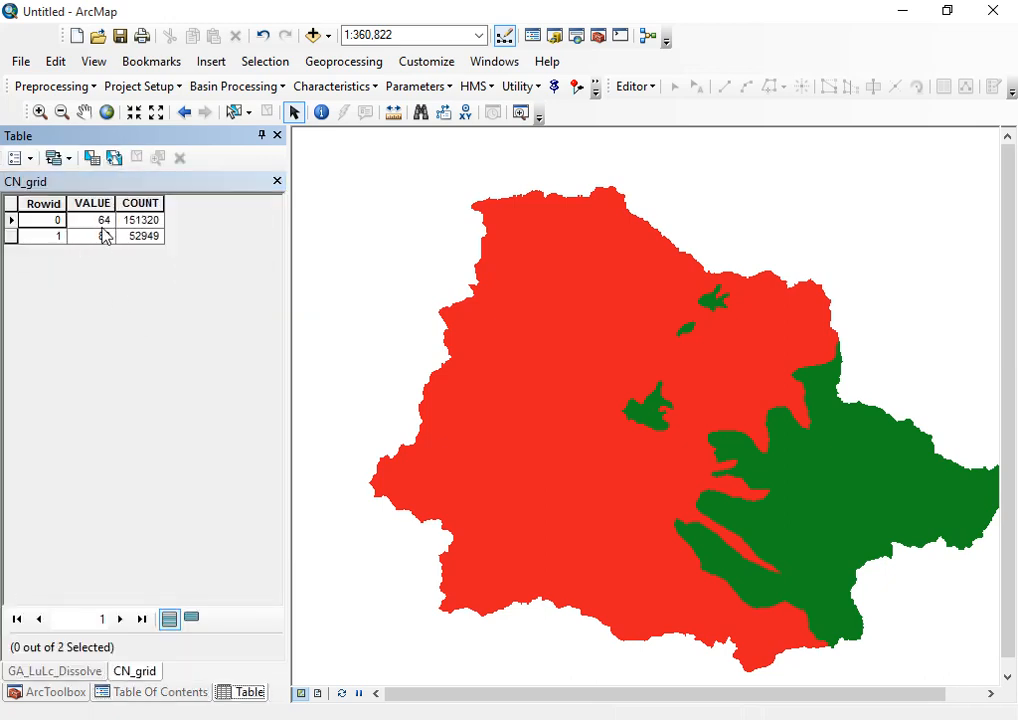
left_click(96, 223)
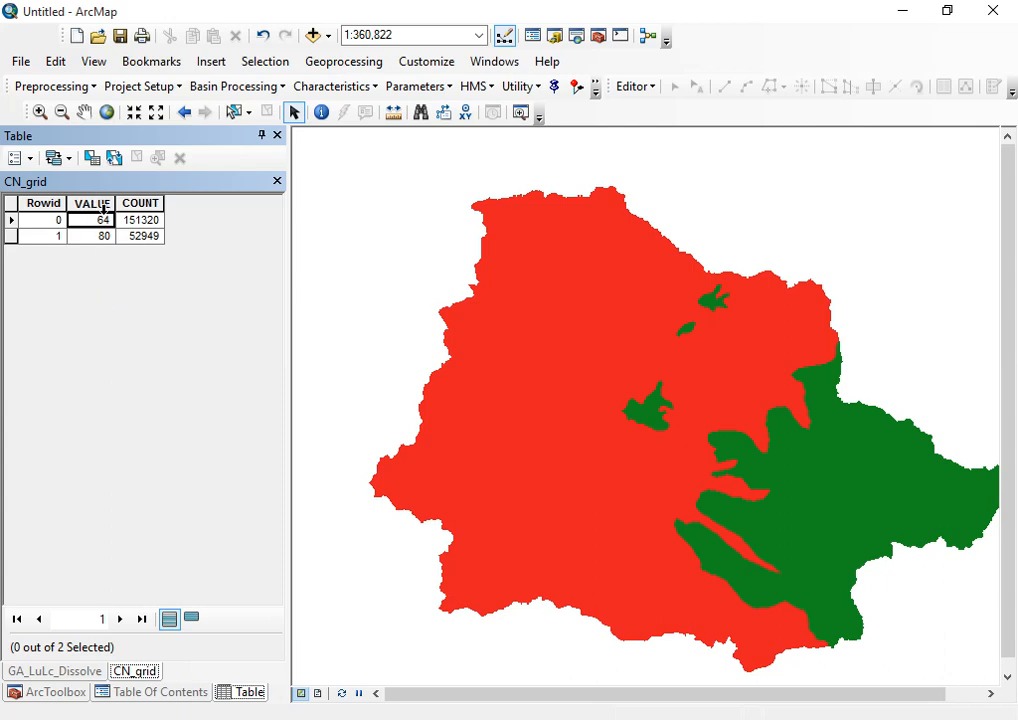
left_click(106, 237)
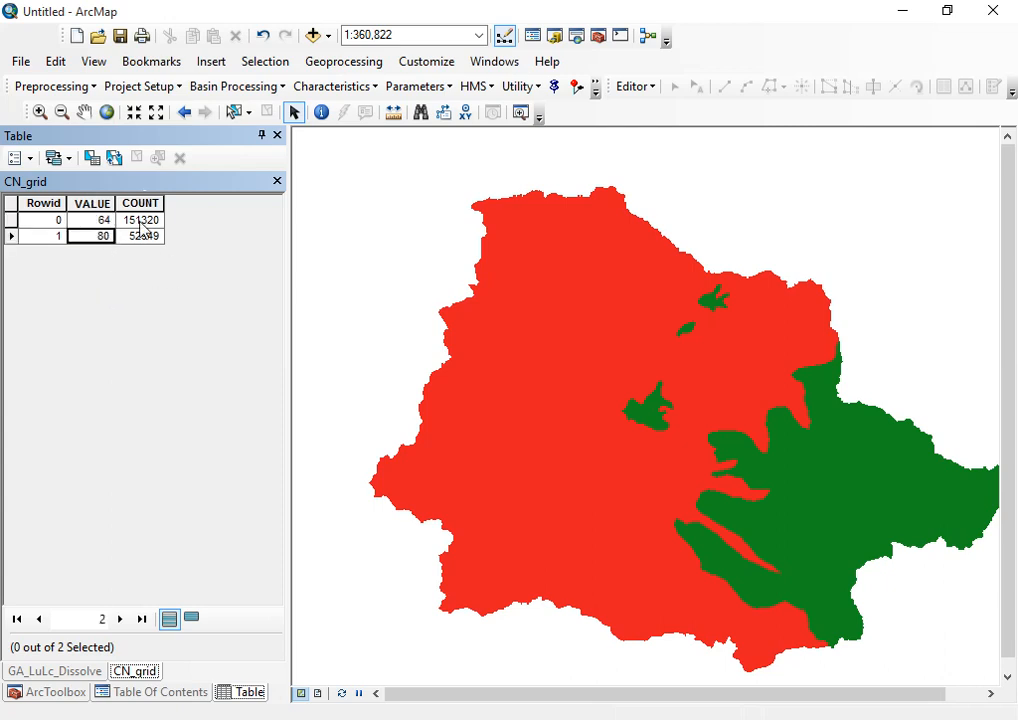
left_click(141, 222)
left_click(141, 237)
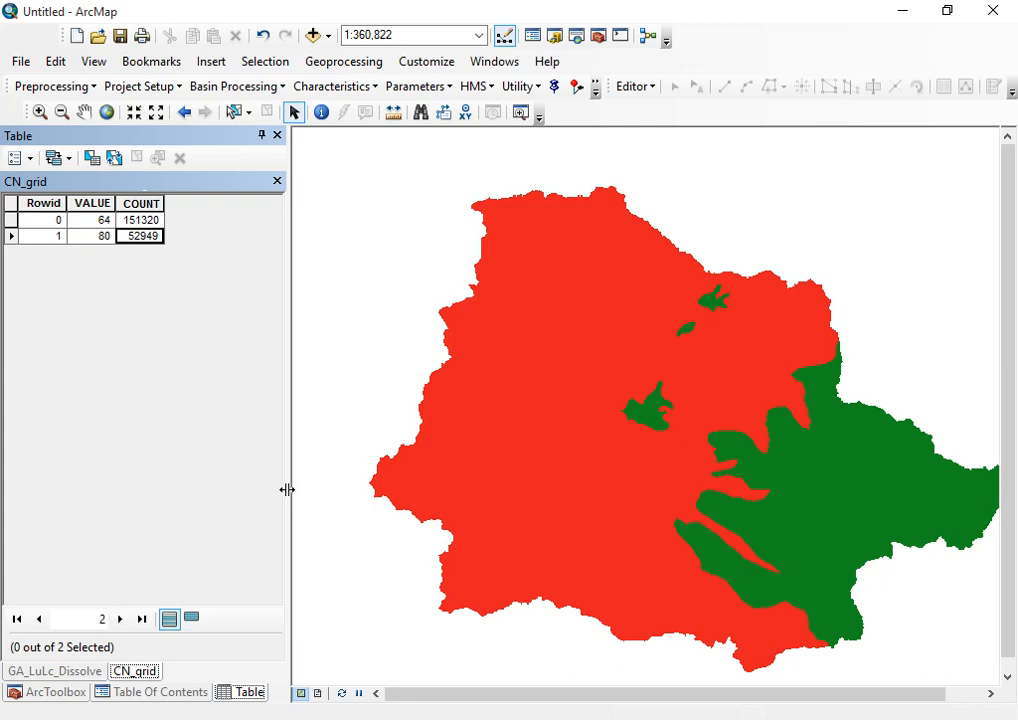
Highlight the CN_grid rows with values 64 and 80 in turn on the map, and close the CN_grid table.
left_click(12, 221)
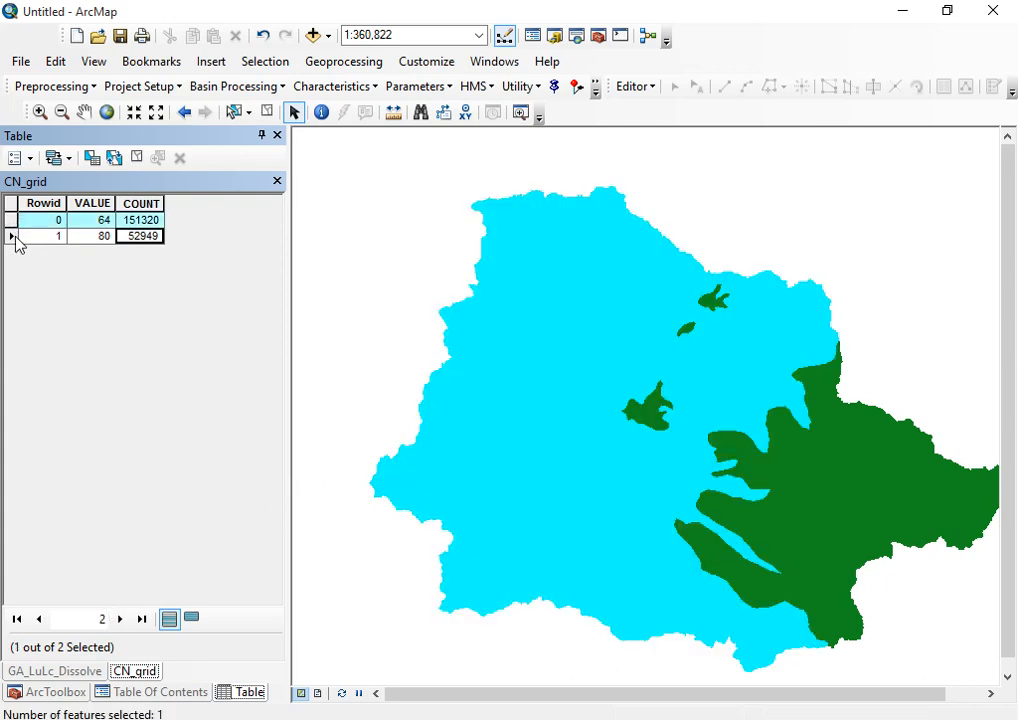
left_click(12, 237)
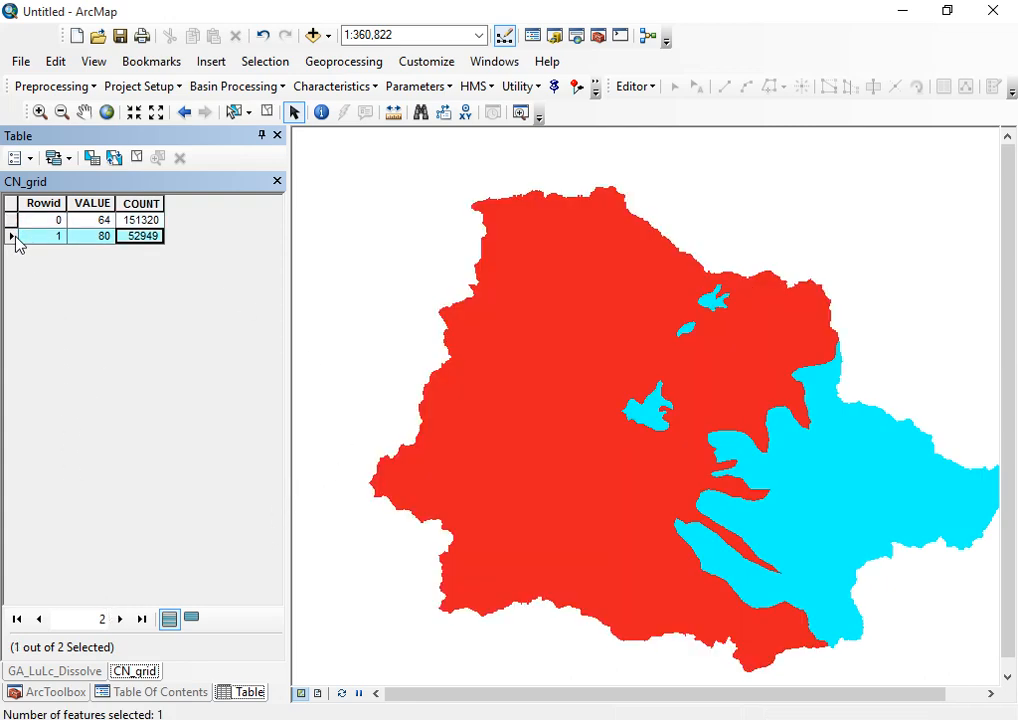
left_click(277, 181)
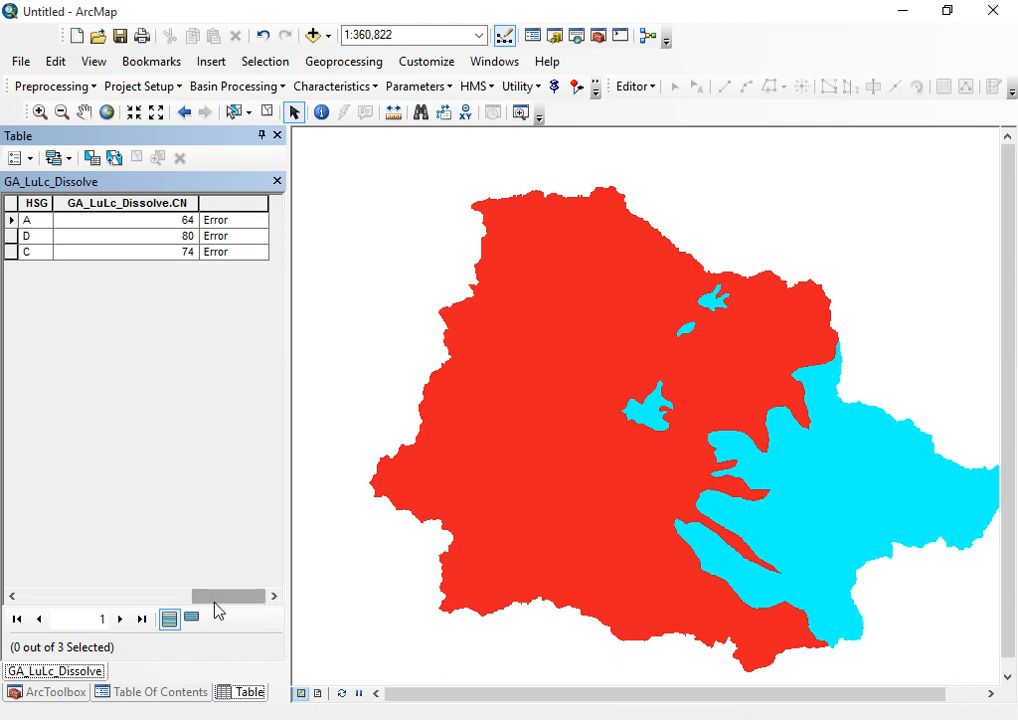
Review the land, soil group and CN fields across the GA_LuLc_Dissolve attribute table, and return to the layer list.
left_click_drag(232, 600, 50, 593)
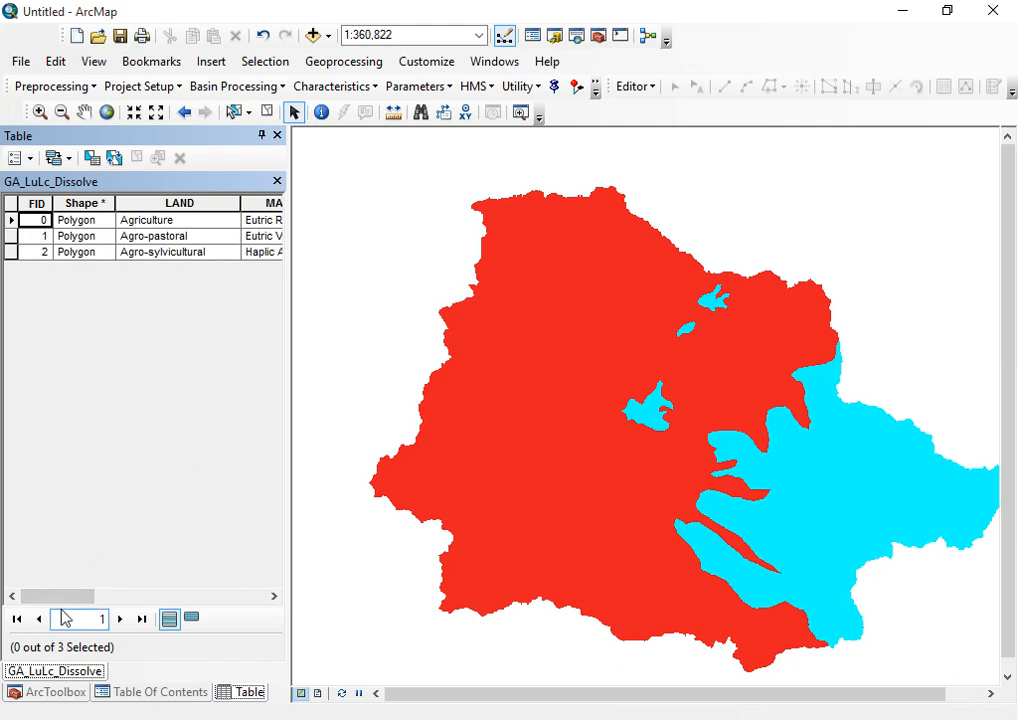
left_click_drag(73, 598, 263, 598)
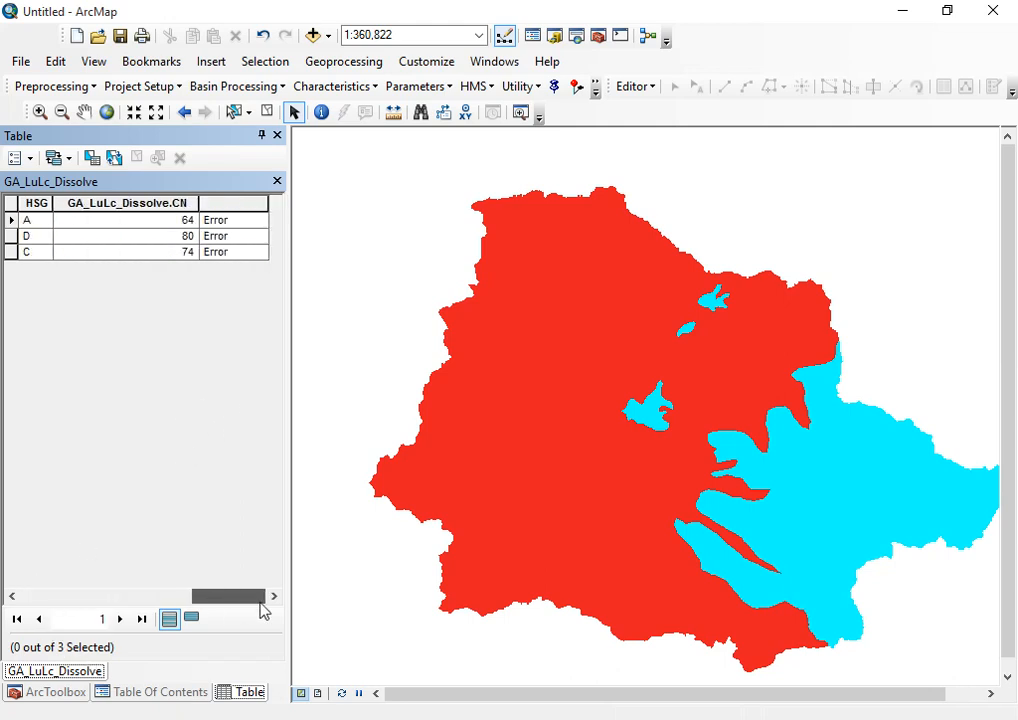
left_click(148, 692)
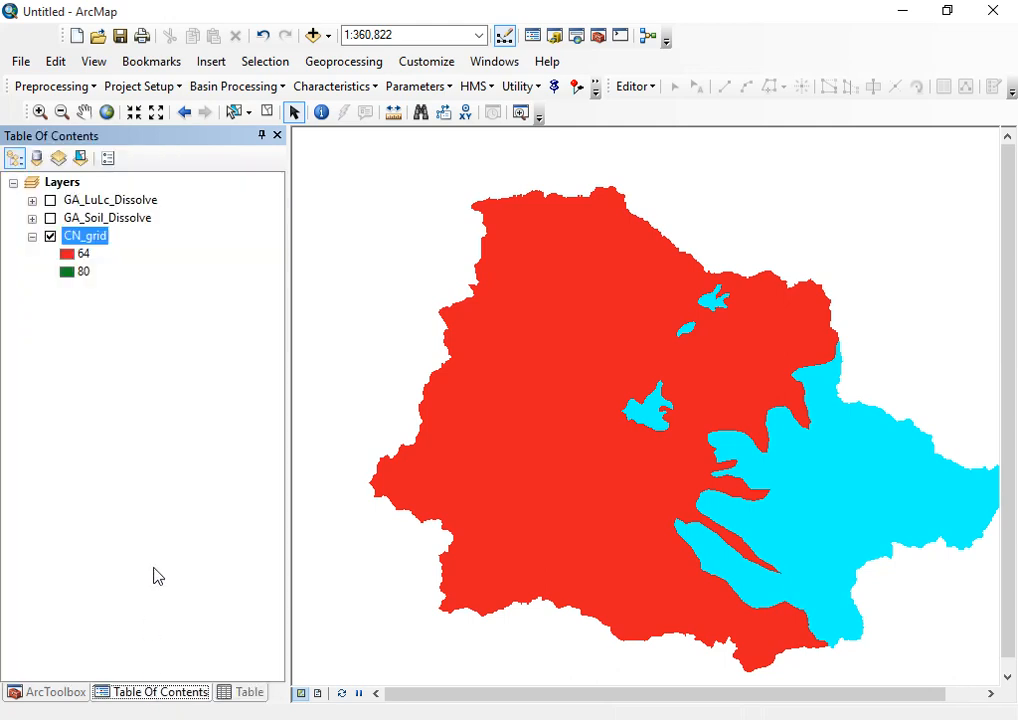
Clear the selection so that no CN_grid cells stay highlighted on the map.
left_click(117, 217)
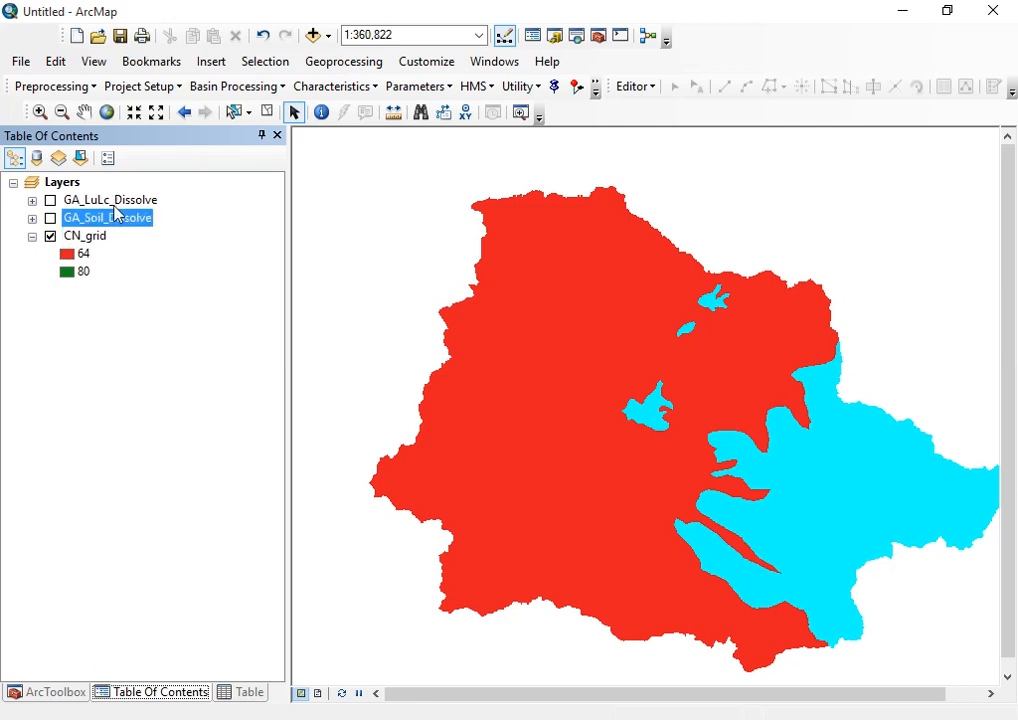
left_click(110, 200)
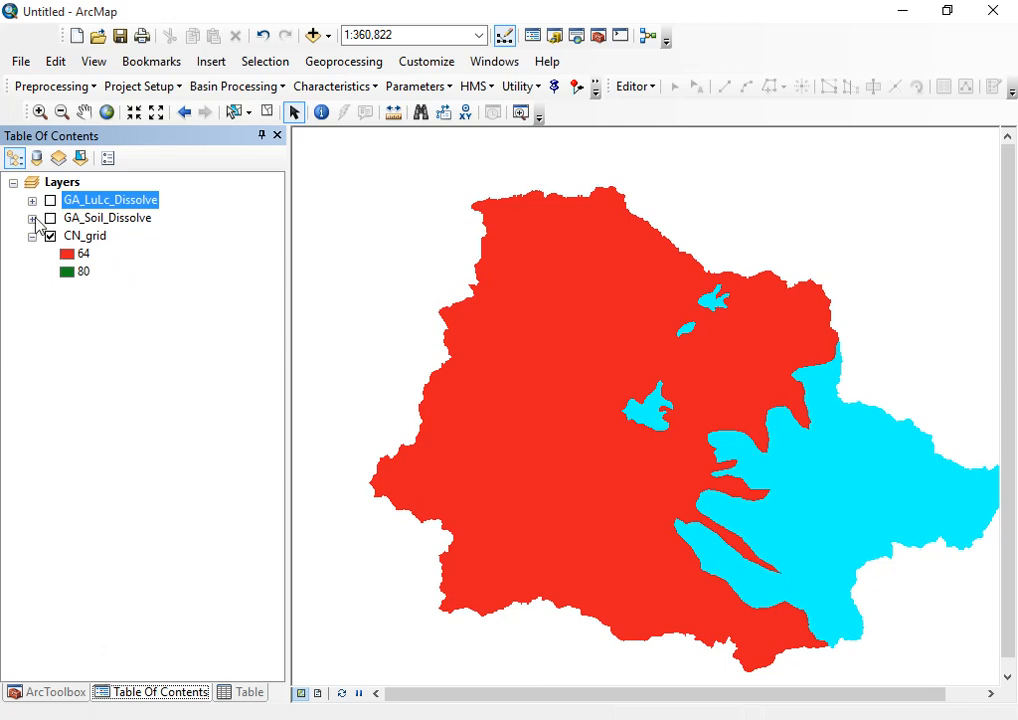
left_click(267, 112)
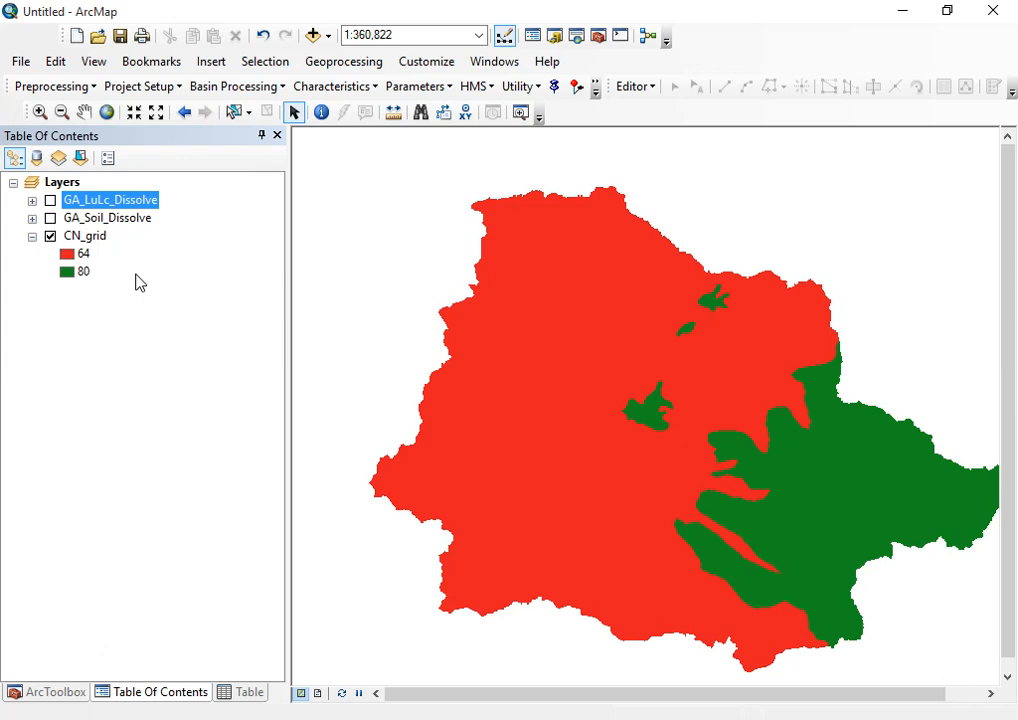
left_click(125, 218)
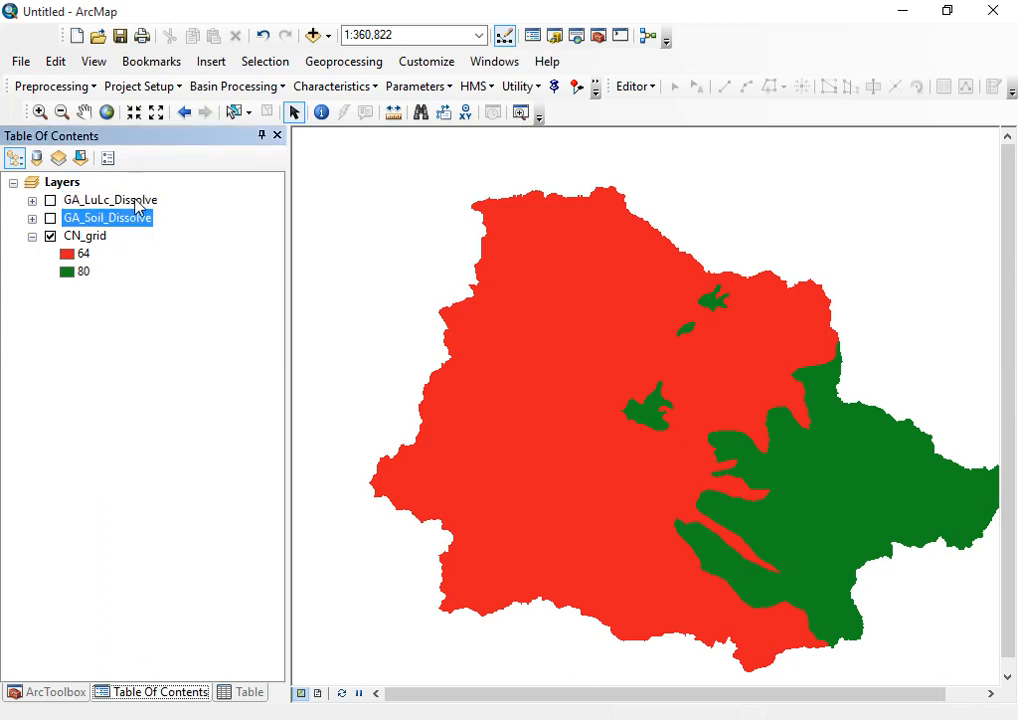
left_click(137, 204)
left_click(110, 220)
left_click(86, 236)
left_click(110, 219)
left_click(115, 201)
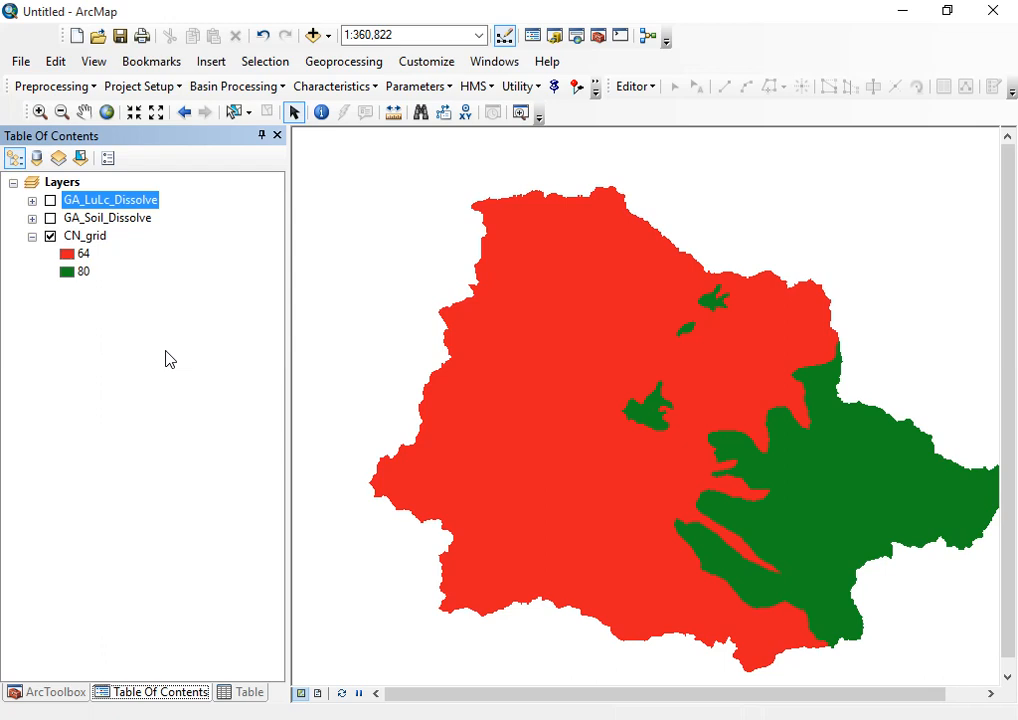
left_click(108, 218)
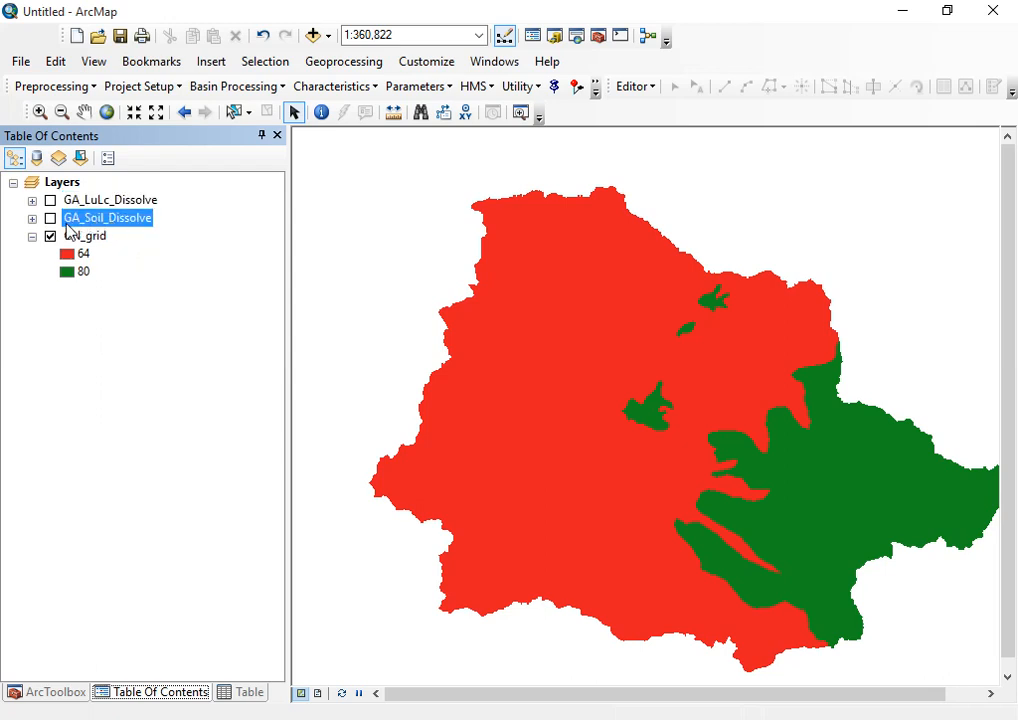
left_click(76, 200)
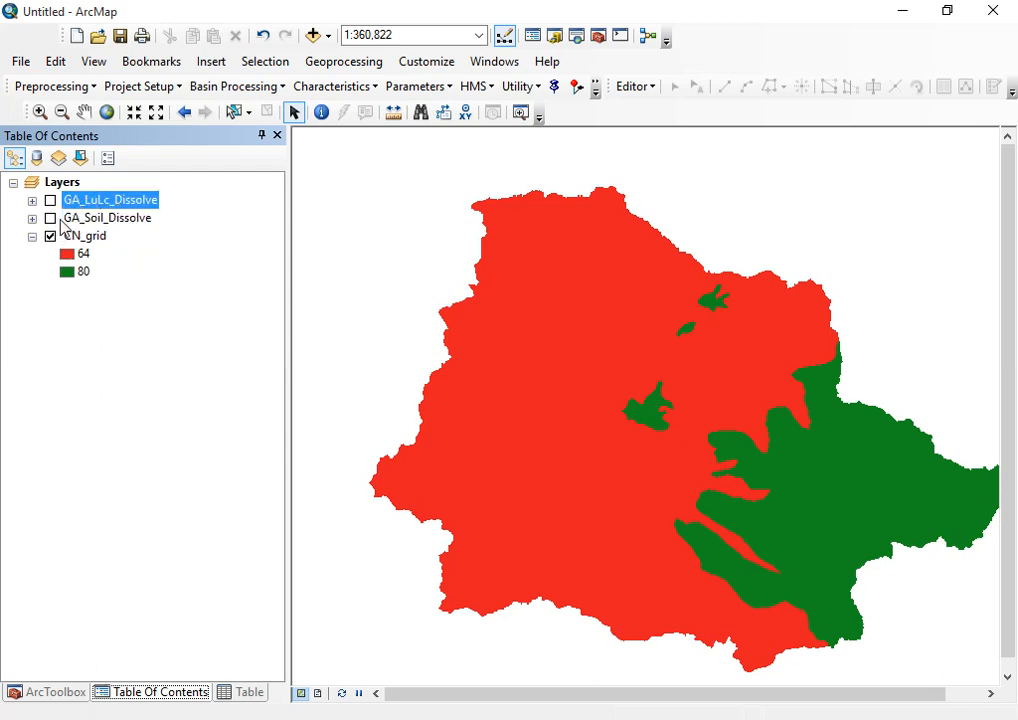
left_click(112, 220)
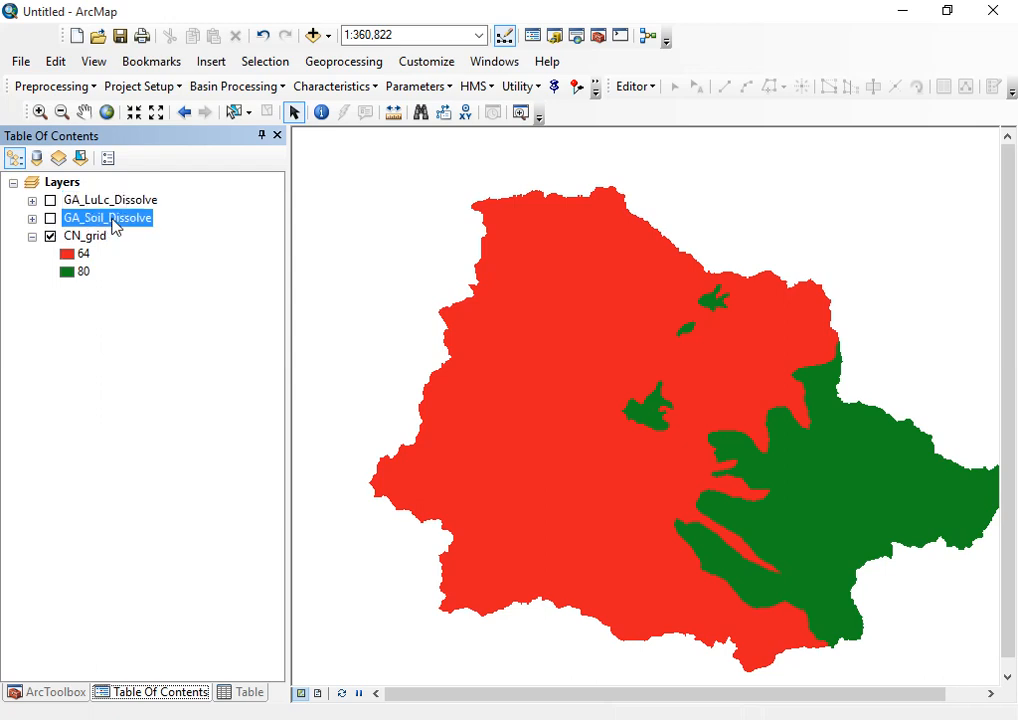
left_click(70, 201)
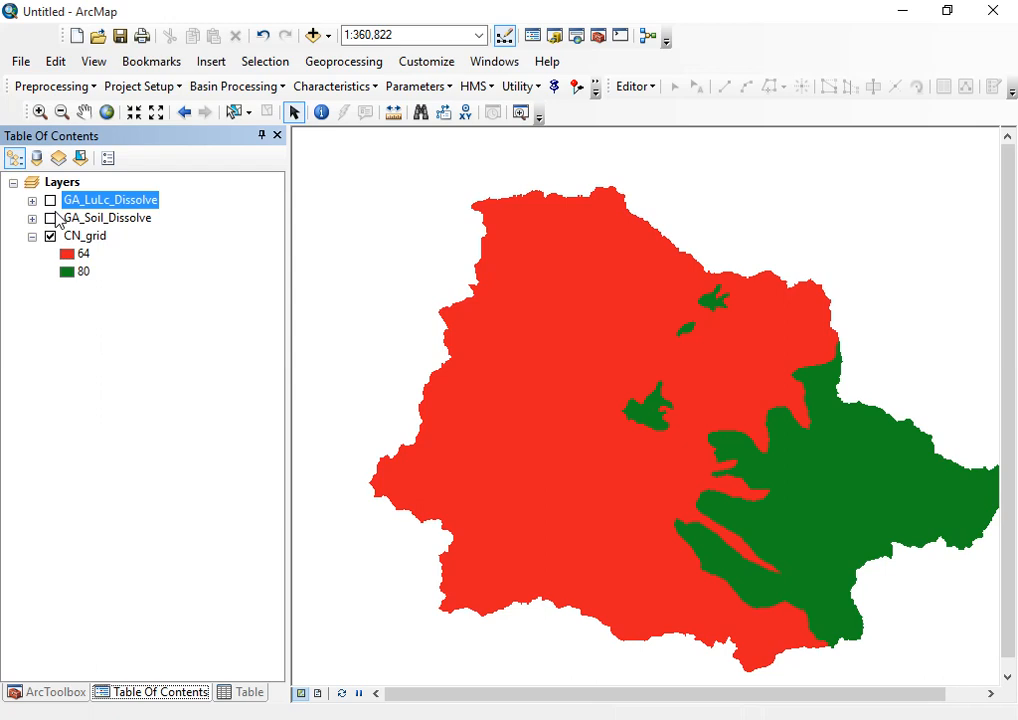
mouse_move(412, 718)
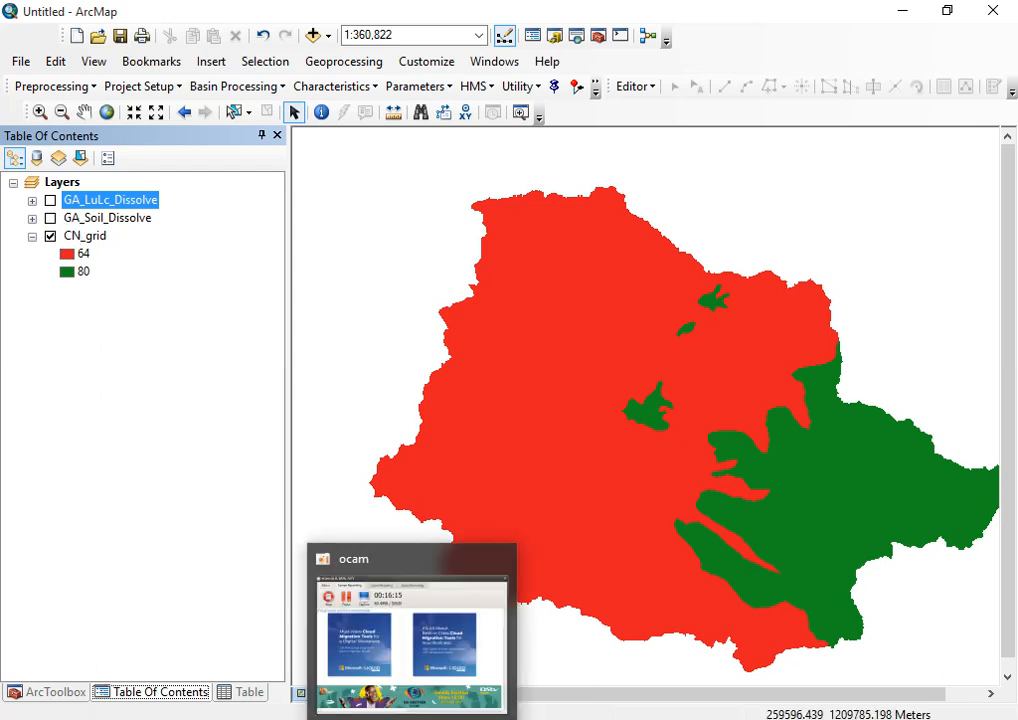
left_click(366, 634)
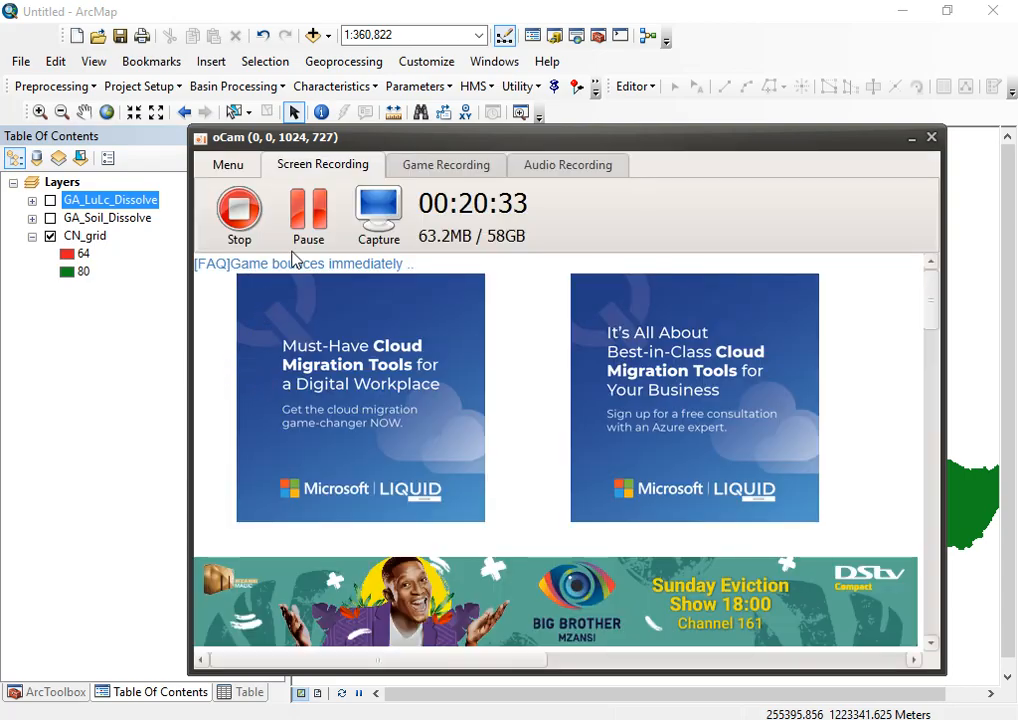